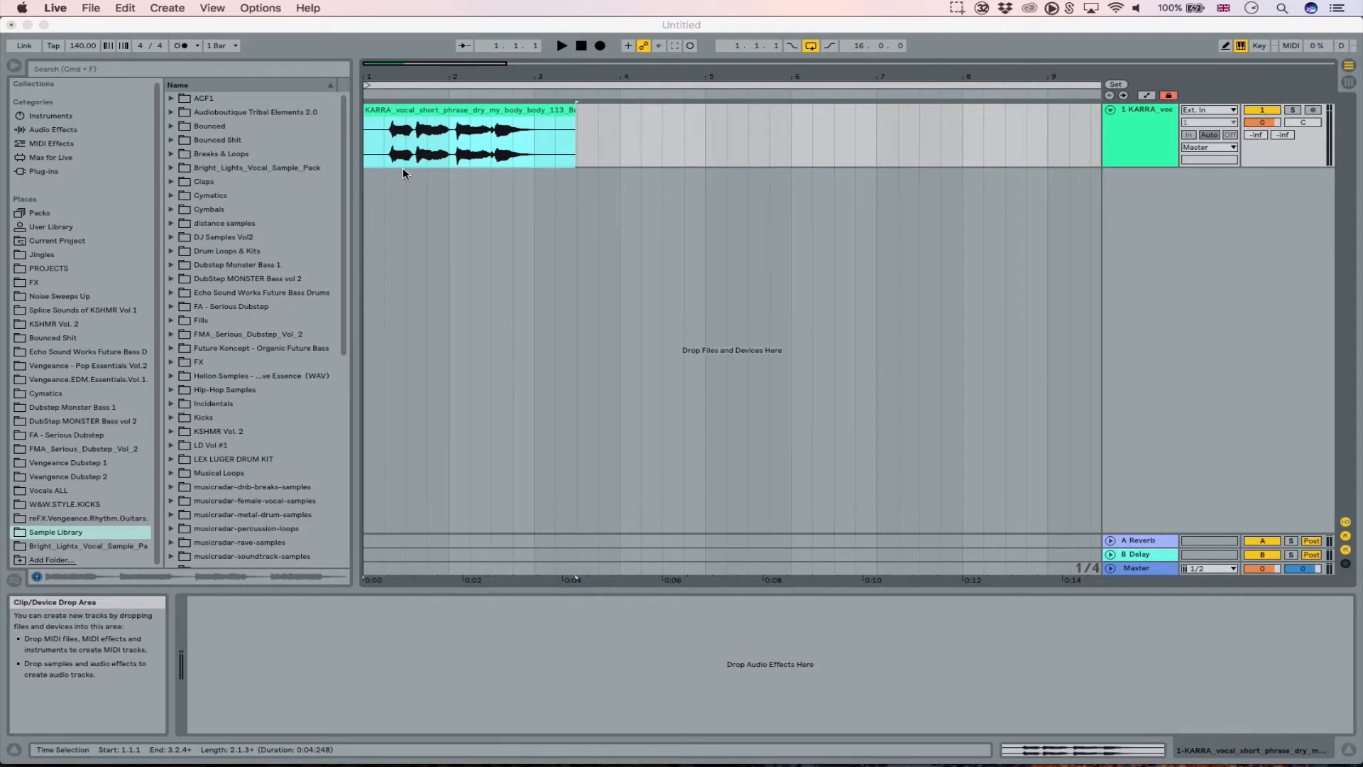
{"action": "left_click", "coordinate": [435, 213]}
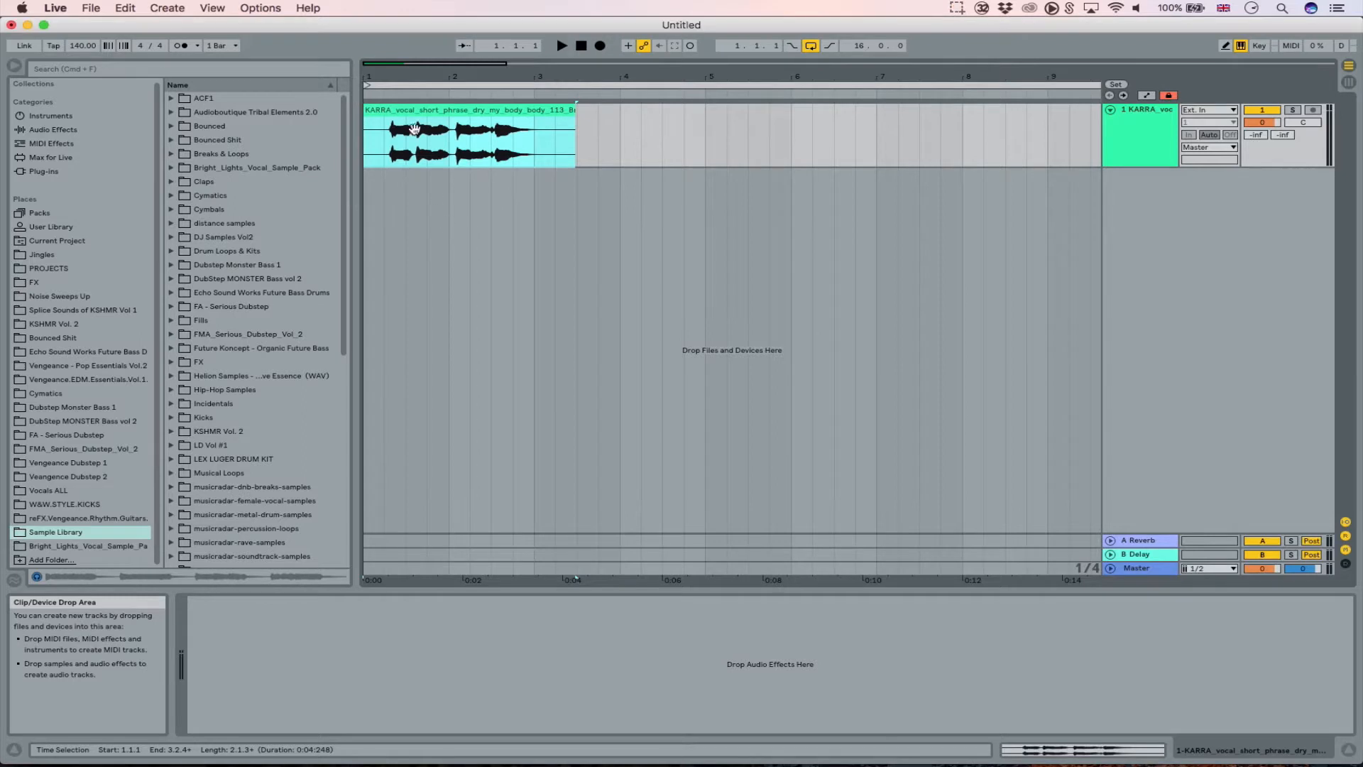
{"action": "left_click", "coordinate": [410, 150]}
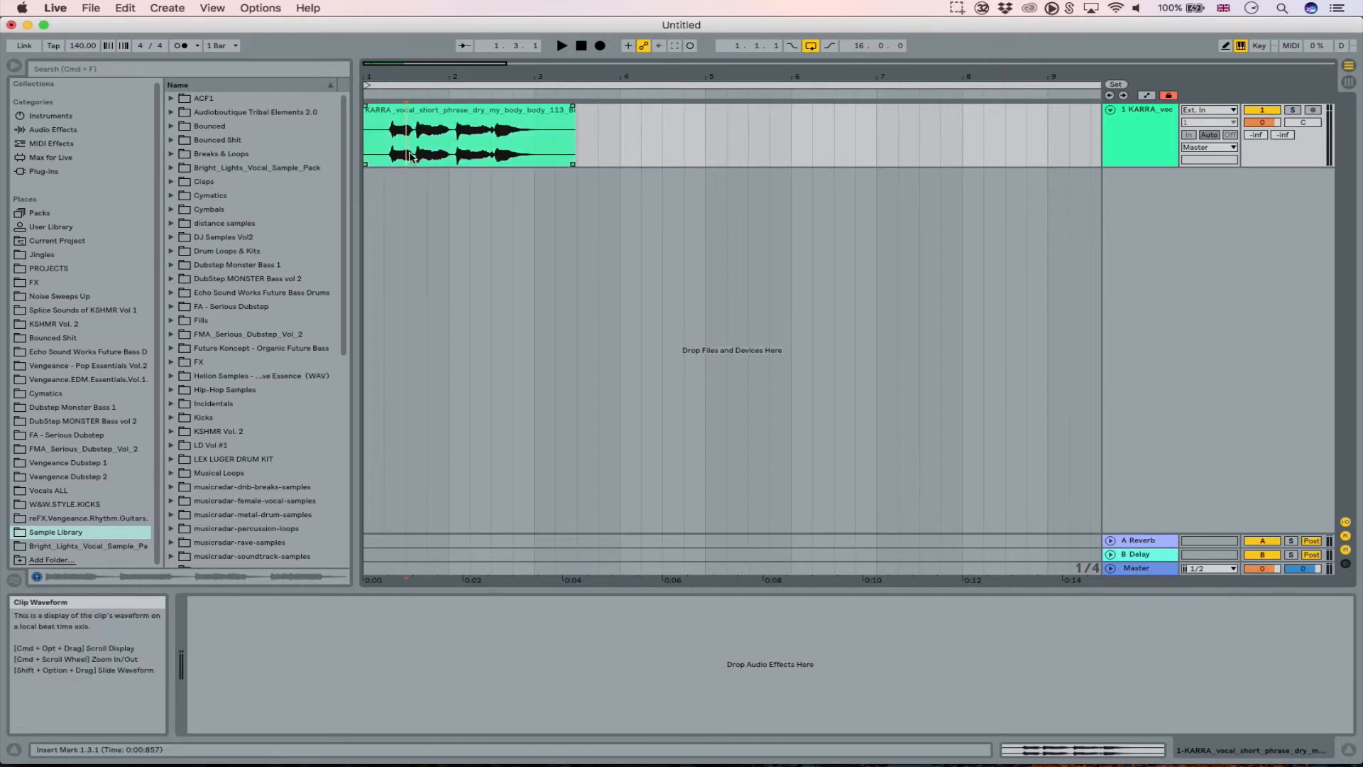
{"action": "left_click", "coordinate": [424, 122]}
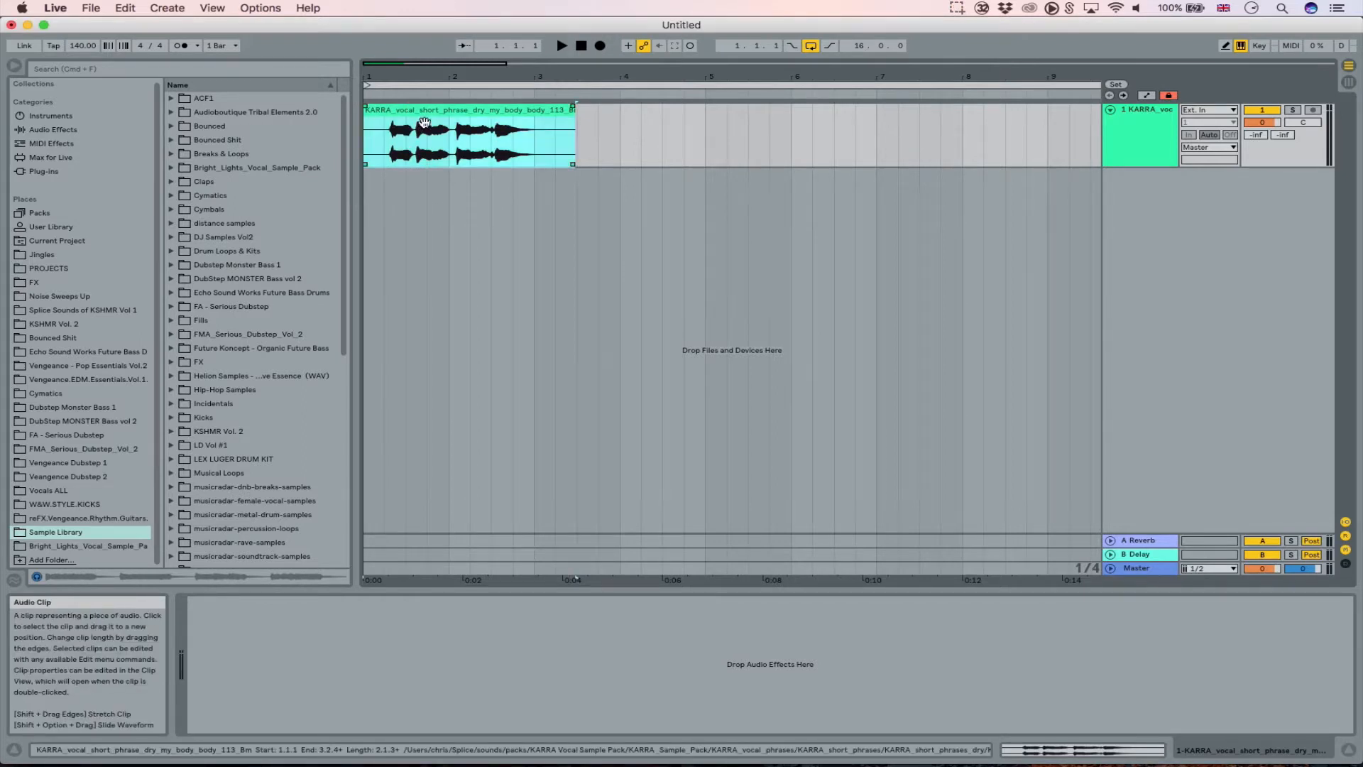
{"action": "scroll", "coordinate": [245, 442], "scroll_direction": "down", "scroll_amount": 5}
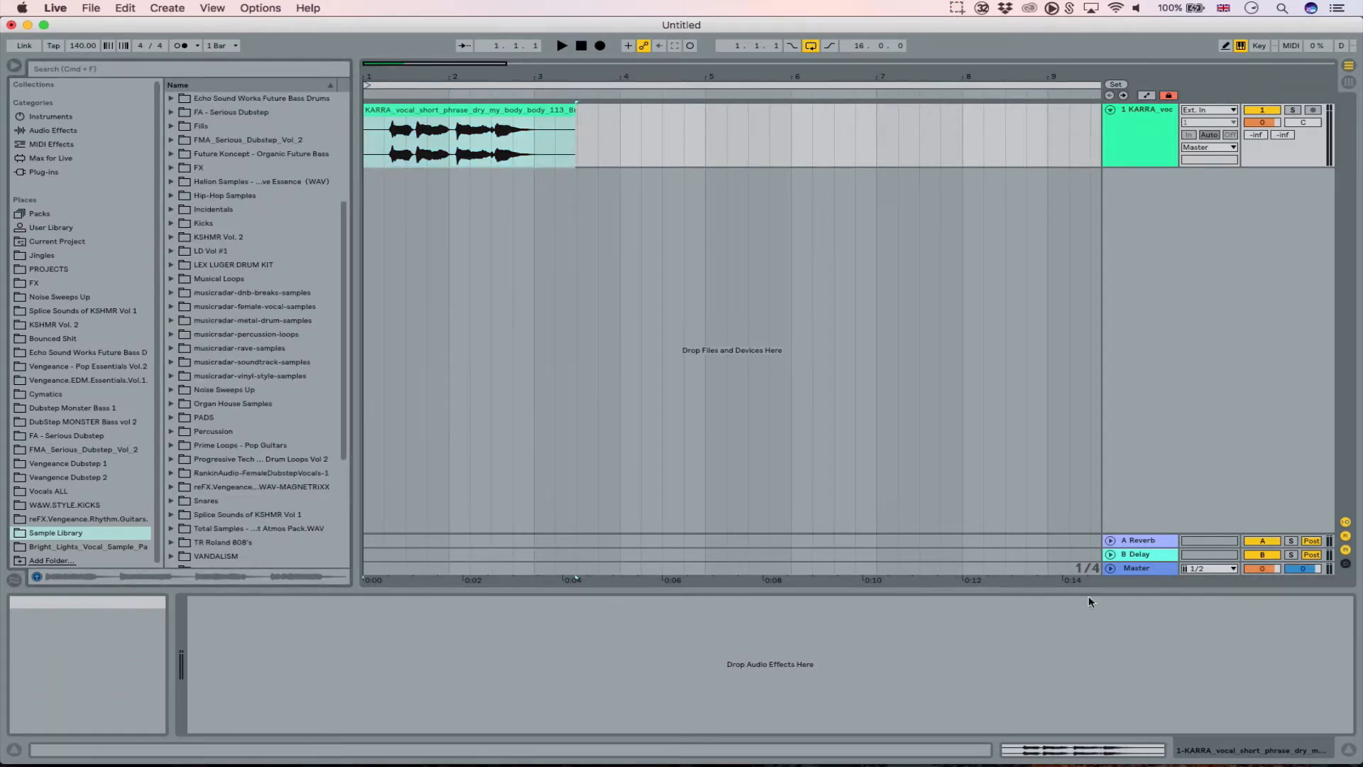
Delete the Reverb and Delay return tracks.
{"action": "left_click", "coordinate": [1147, 541]}
{"action": "key", "text": "Delete"}
{"action": "key", "text": "Delete"}
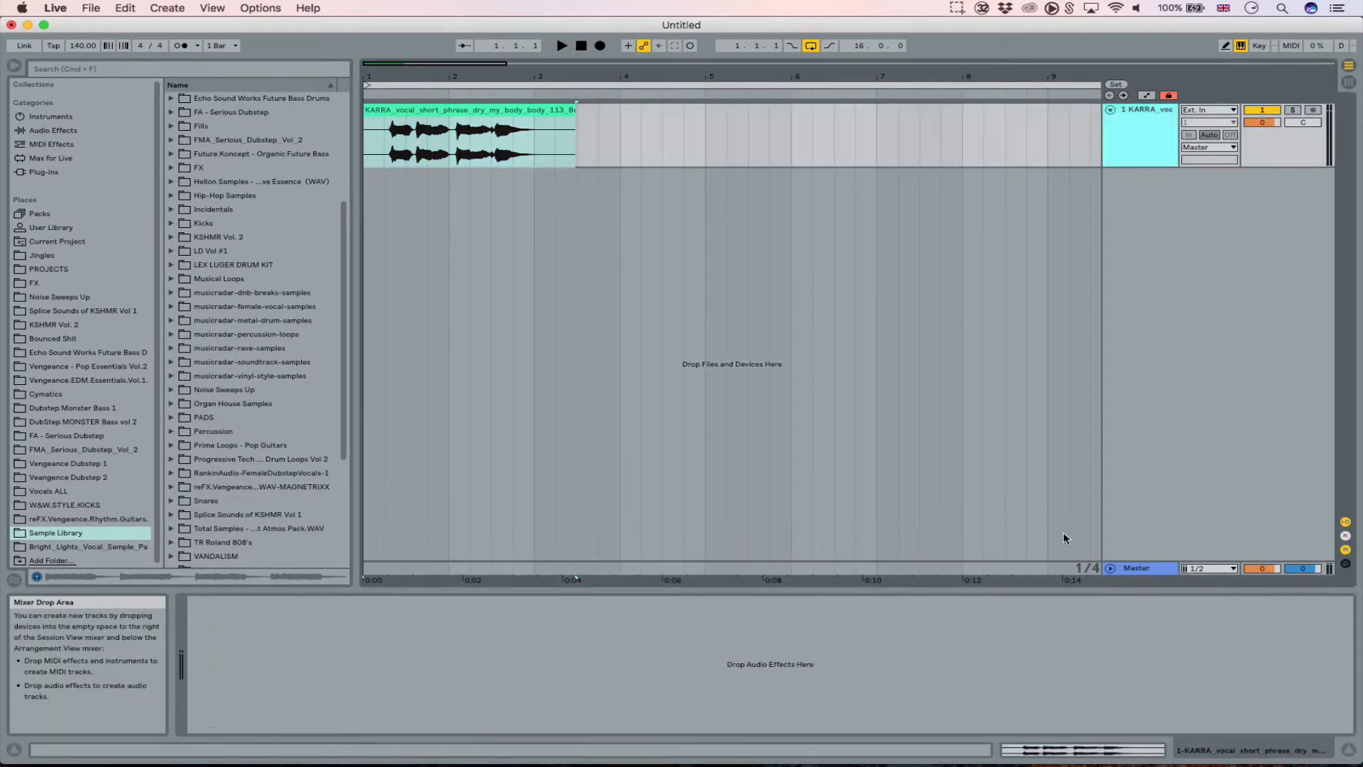
Insert a new return track and load the Ping Pong Delay audio effect onto it.
{"action": "left_click", "coordinate": [469, 110]}
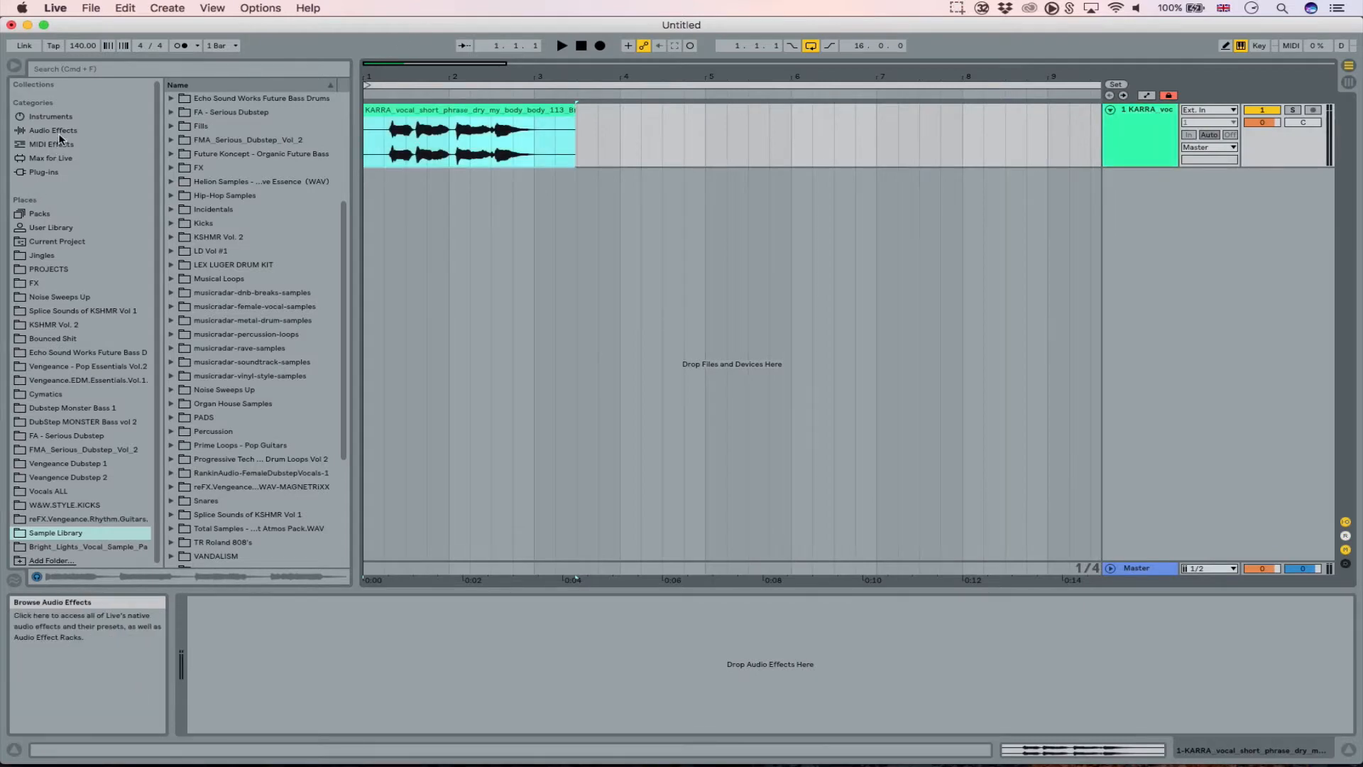
{"action": "left_click", "coordinate": [152, 7]}
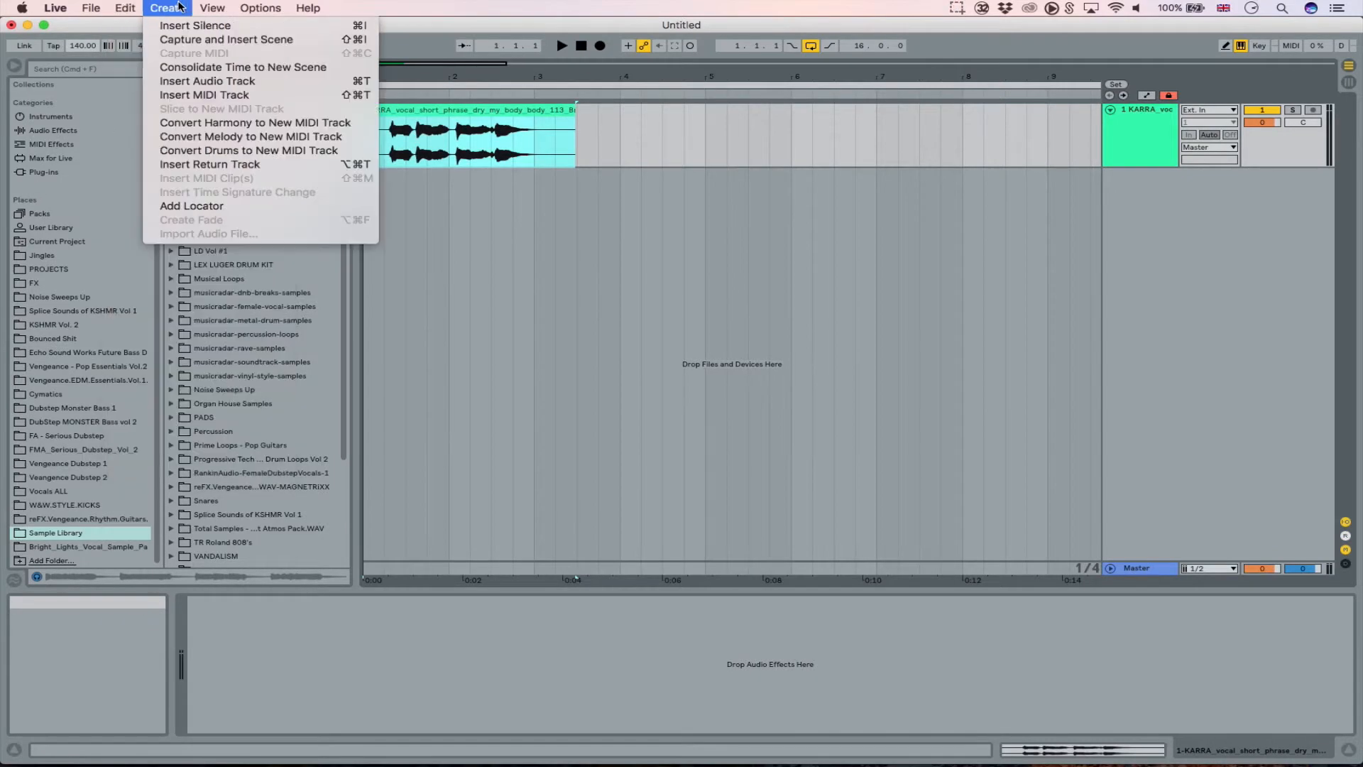
{"action": "left_click", "coordinate": [334, 166]}
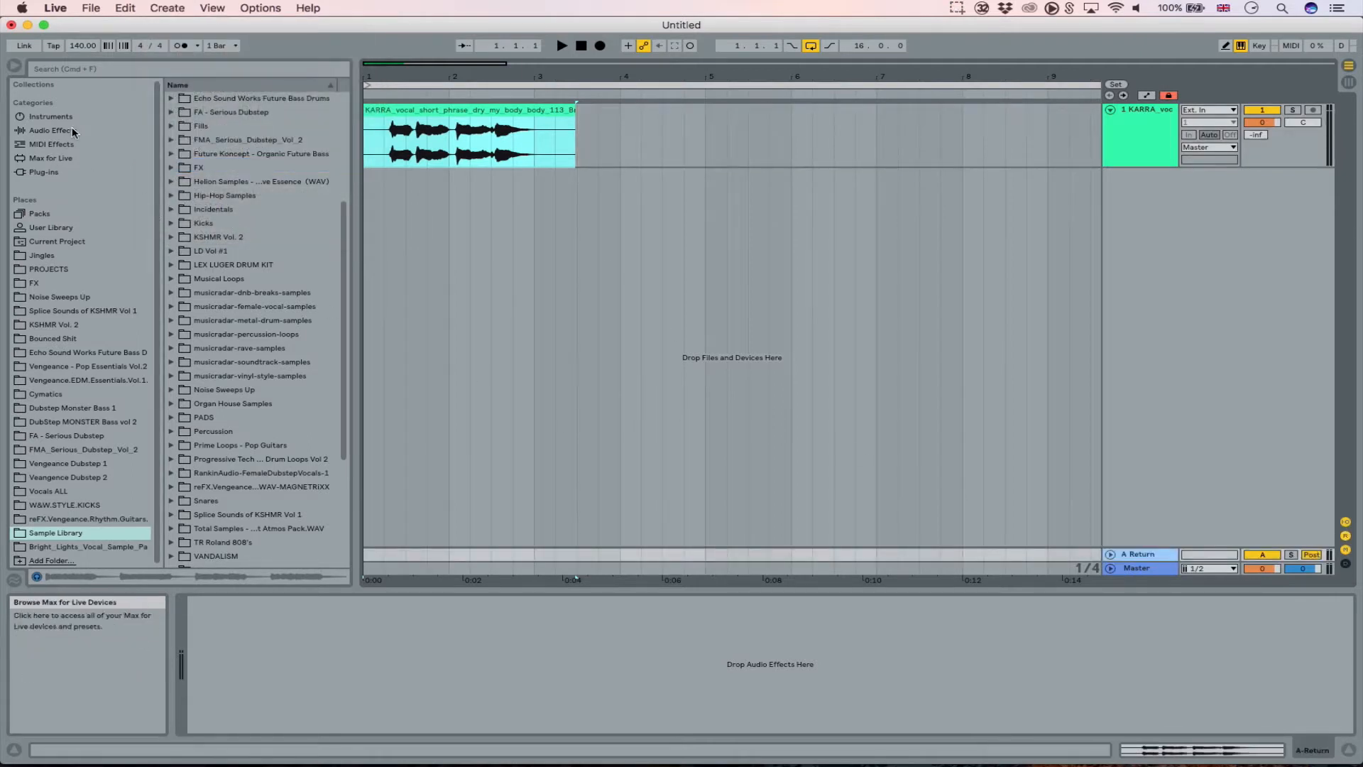
{"action": "left_click", "coordinate": [53, 130]}
{"action": "left_click_drag", "start_coordinate": [247, 421], "coordinate": [1154, 557]}
Trim the silence before the first word of the vocal clip, align the clip to bar 1, and play it.
{"action": "left_click", "coordinate": [420, 109]}
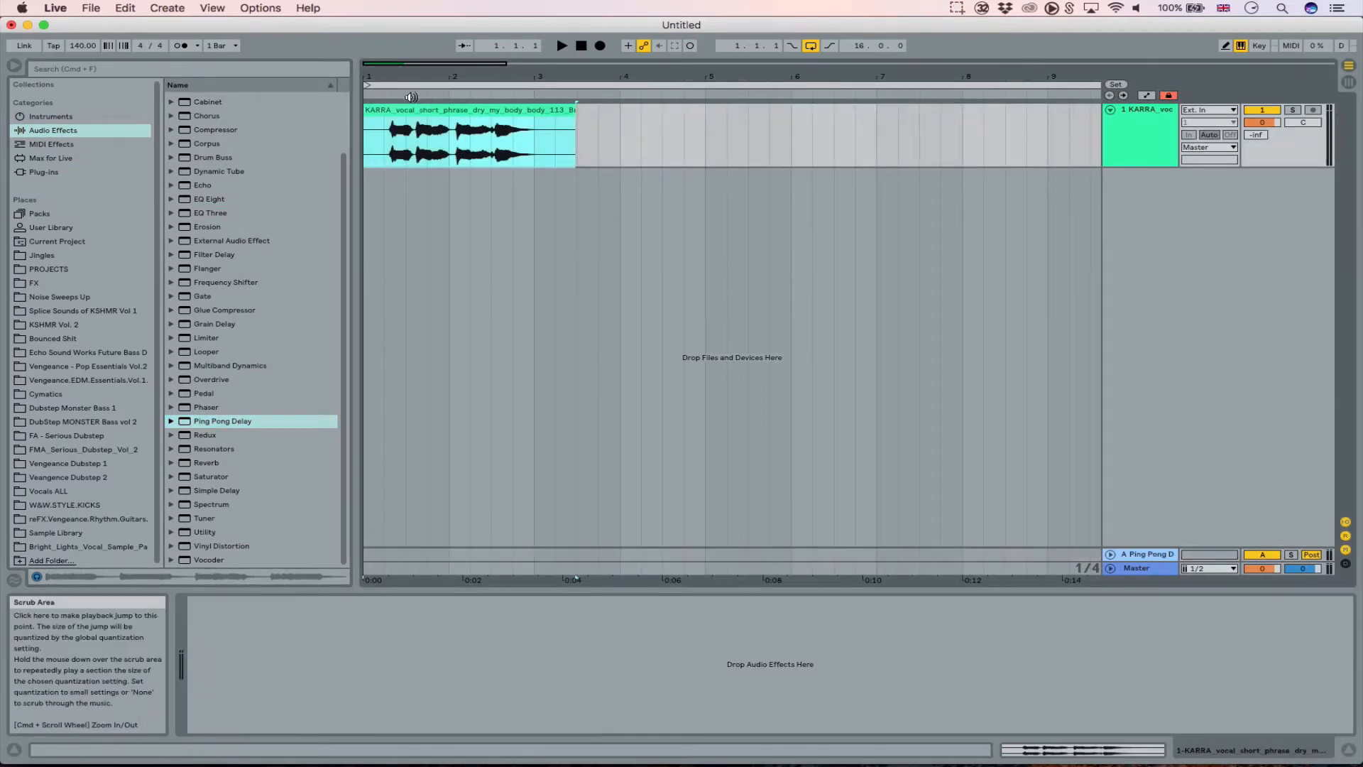
{"action": "left_click_drag", "start_coordinate": [367, 128], "coordinate": [402, 112]}
{"action": "key", "text": "Delete"}
{"action": "key", "text": "space"}
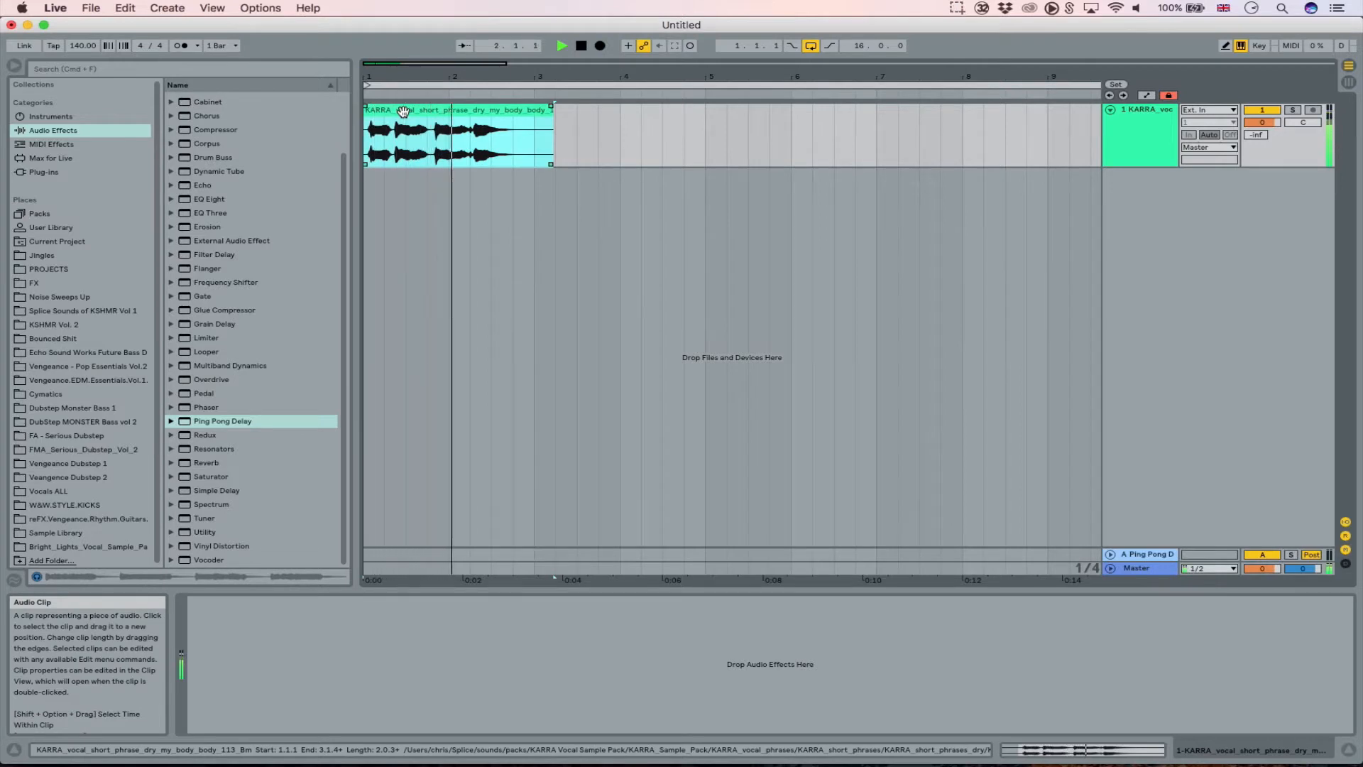
{"action": "key", "text": "space"}
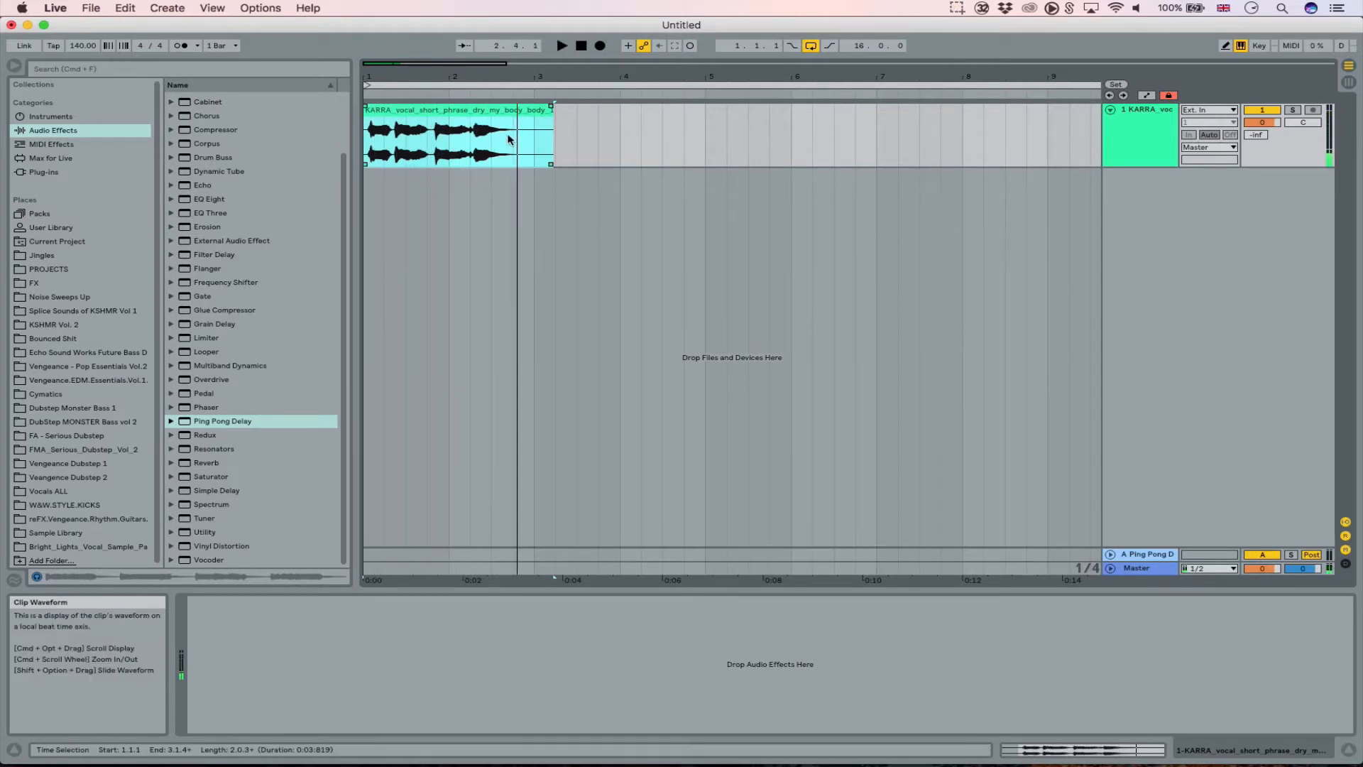
Open the vocal clip's sample view and set the project tempo to 113 BPM.
{"action": "double_click", "coordinate": [495, 101]}
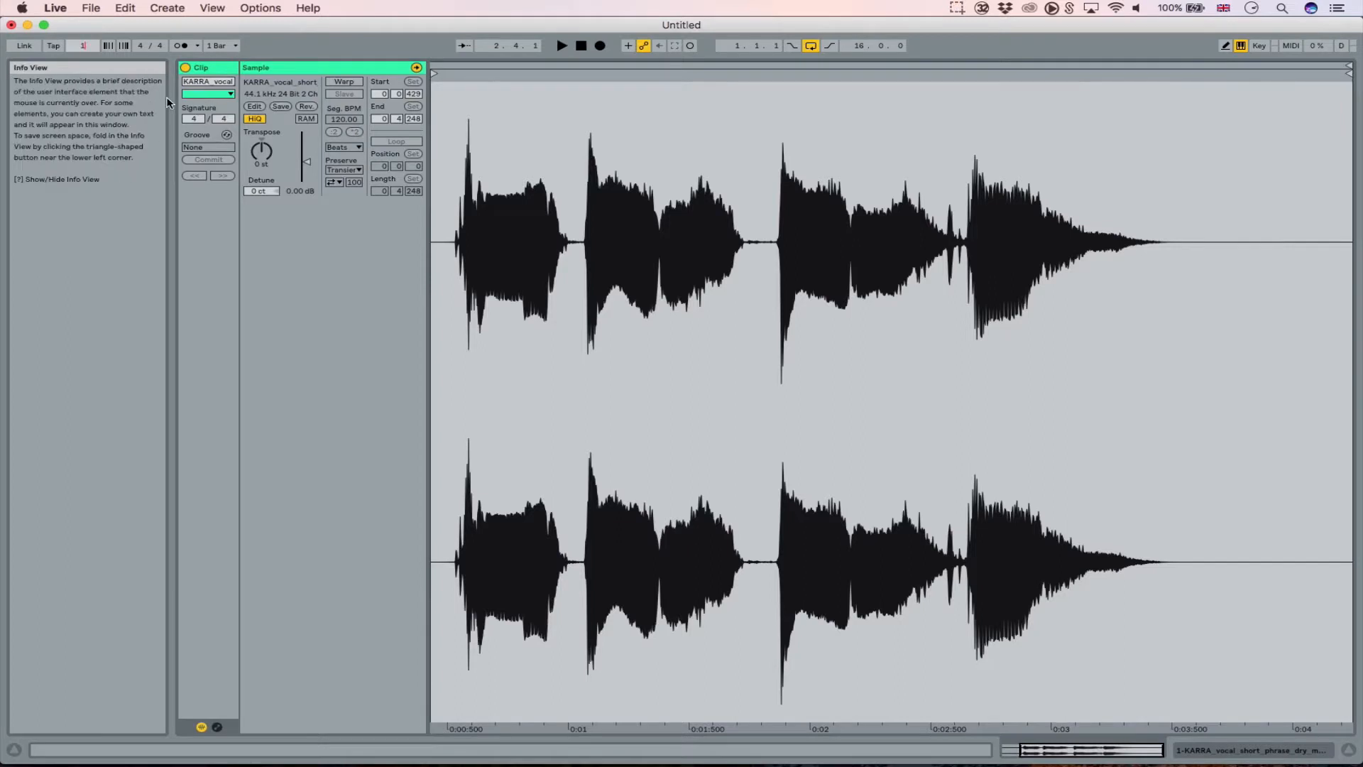
{"action": "type", "text": "113"}
{"action": "key", "text": "Return"}
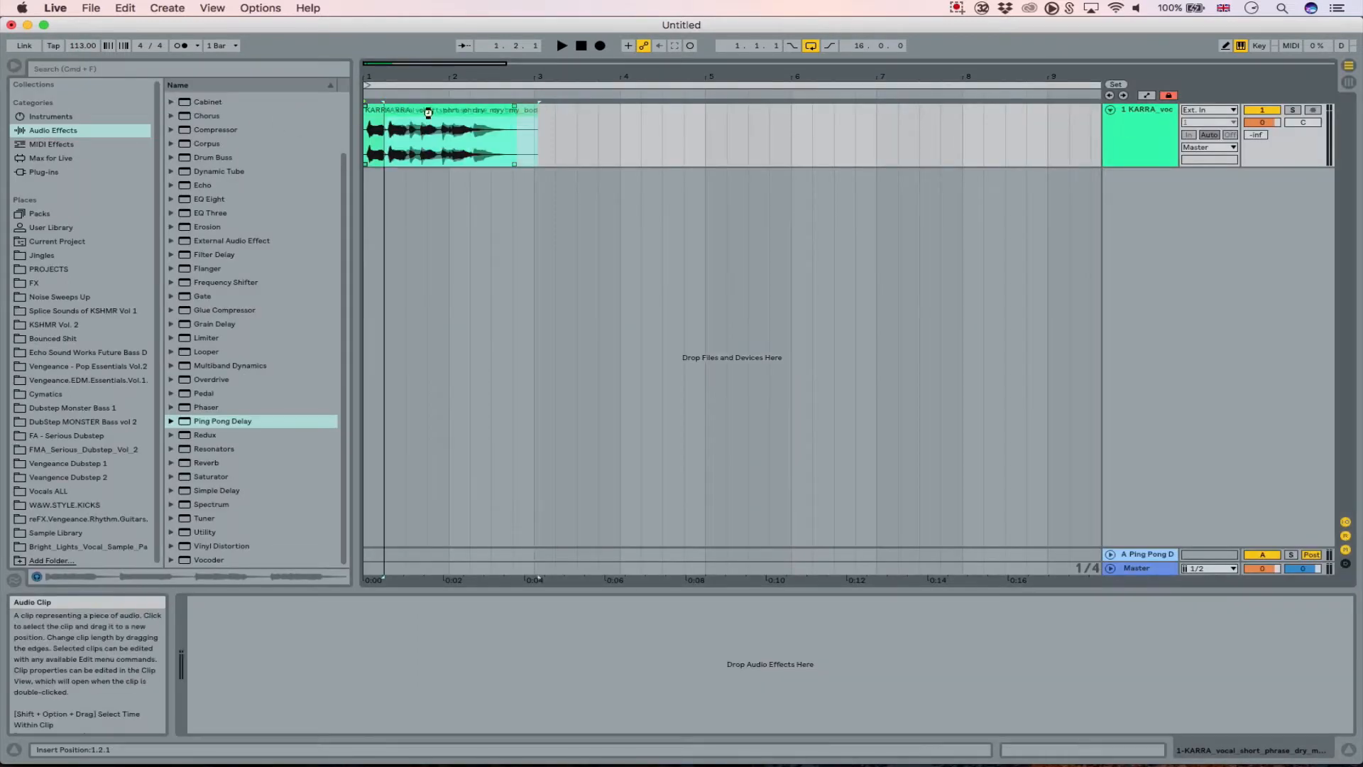
Restore the trimmed vocal clip to its full length starting at bar 1 and play it back.
{"action": "left_click_drag", "start_coordinate": [428, 112], "coordinate": [380, 121]}
{"action": "left_click", "coordinate": [386, 133]}
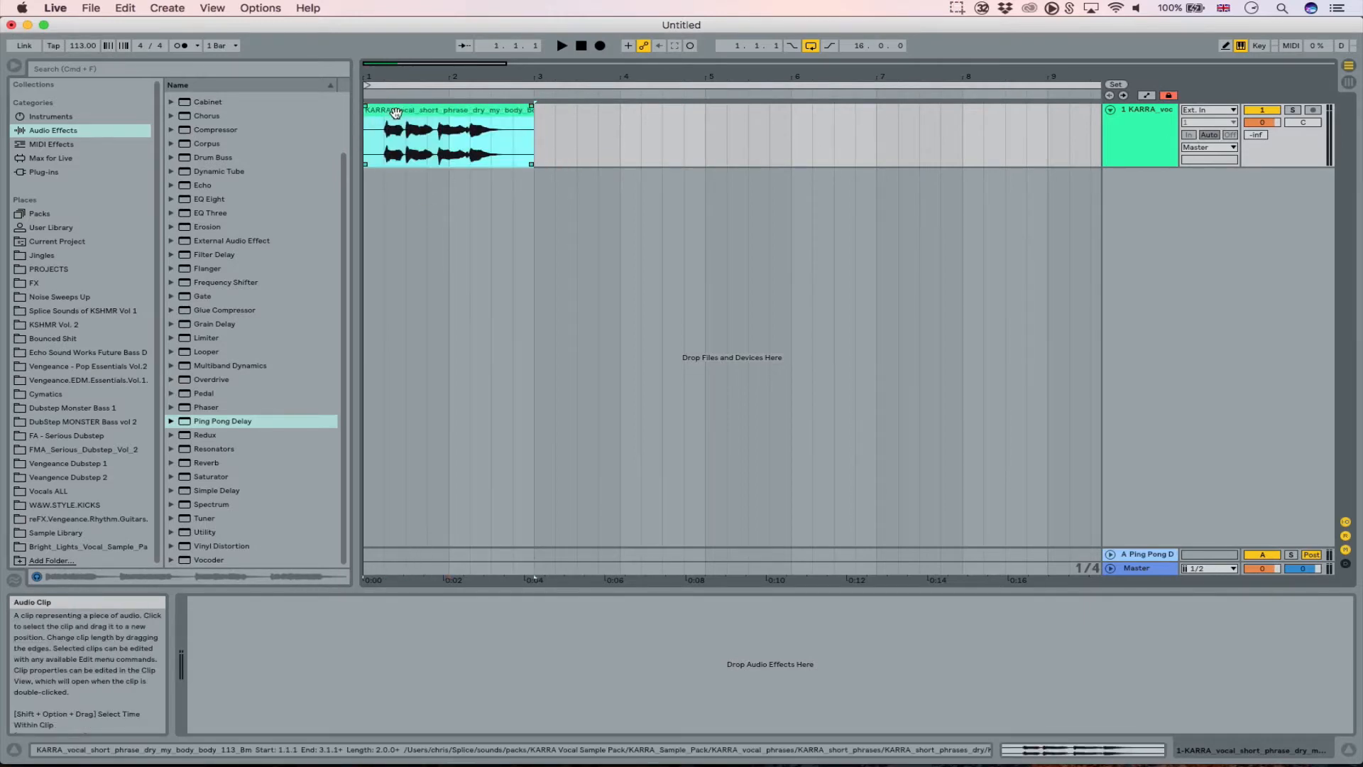
{"action": "key", "text": "space"}
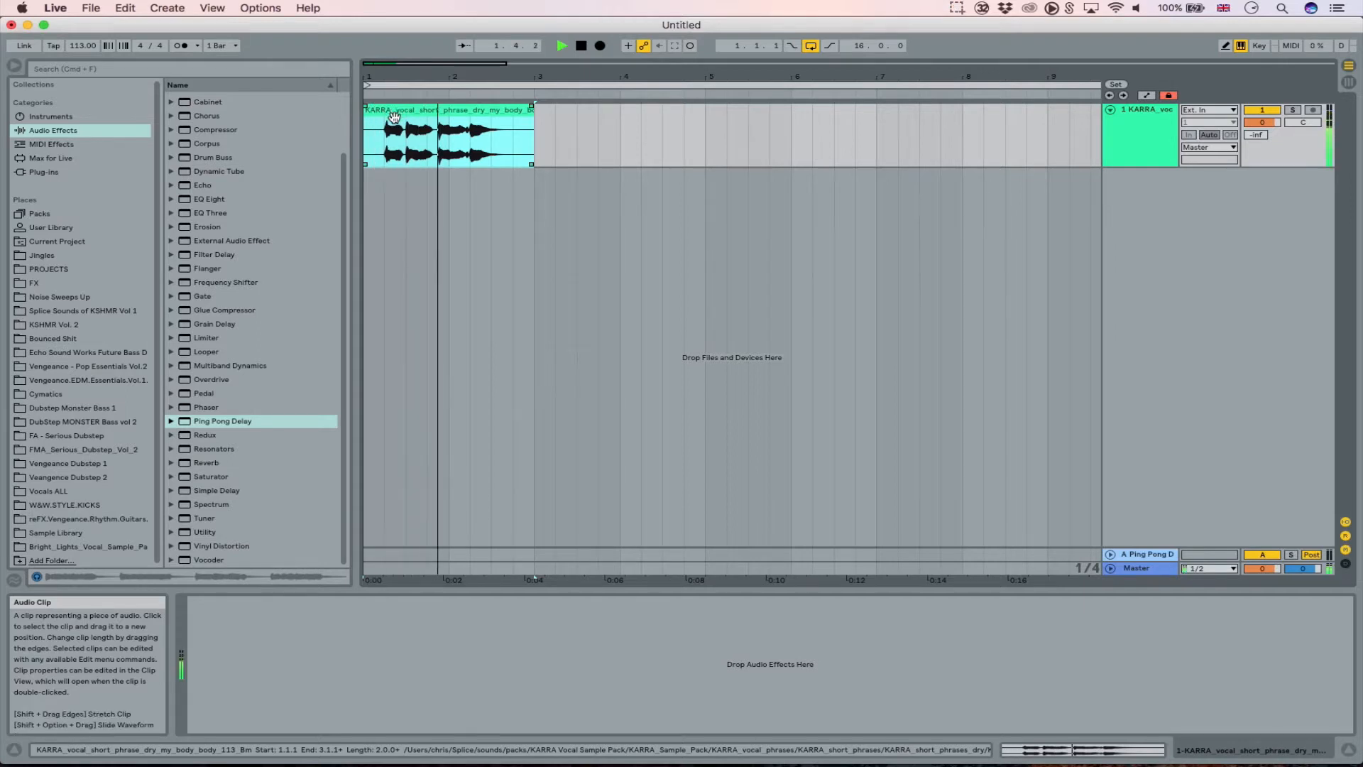
{"action": "key", "text": "space"}
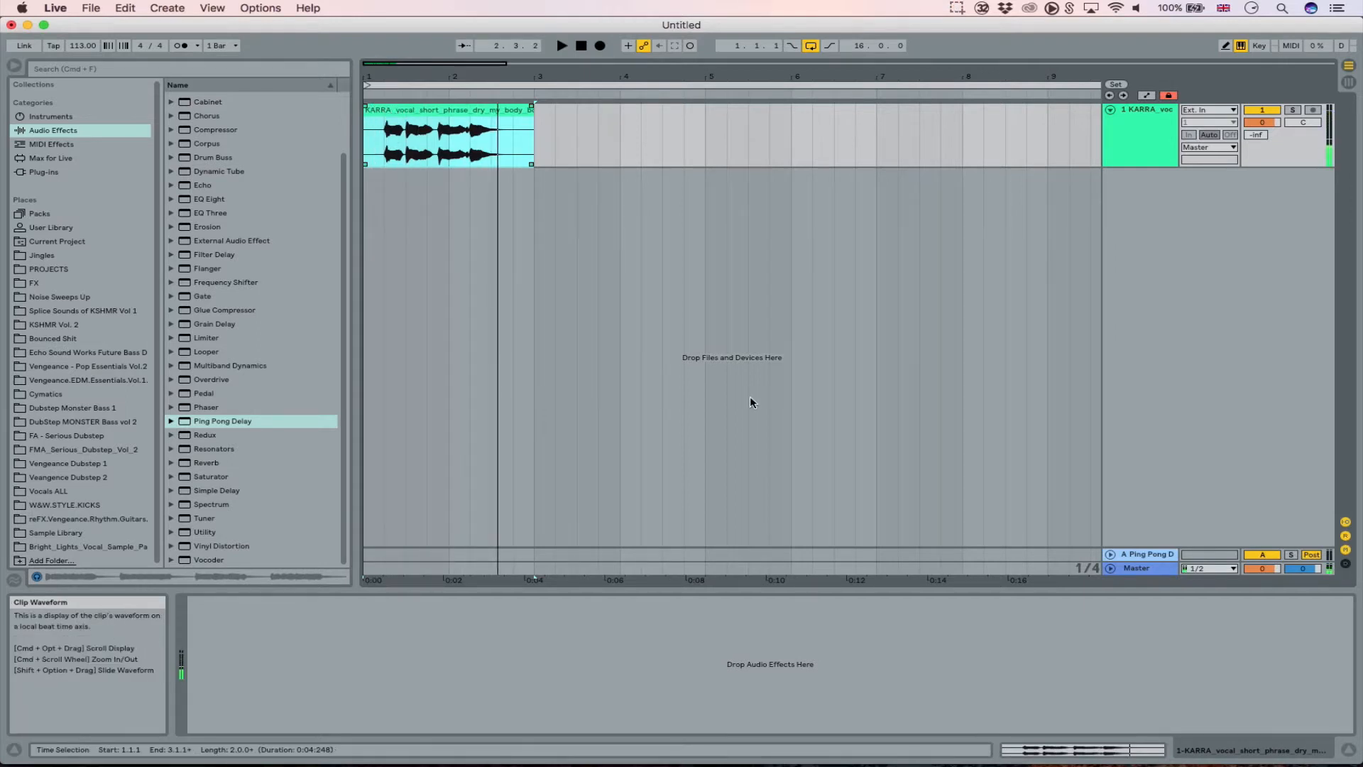
Set the return track's Ping Pong Delay to beat division 4, filter bandwidth 9.00, Dry/Wet 100% and feedback 51%.
{"action": "left_click", "coordinate": [1148, 554]}
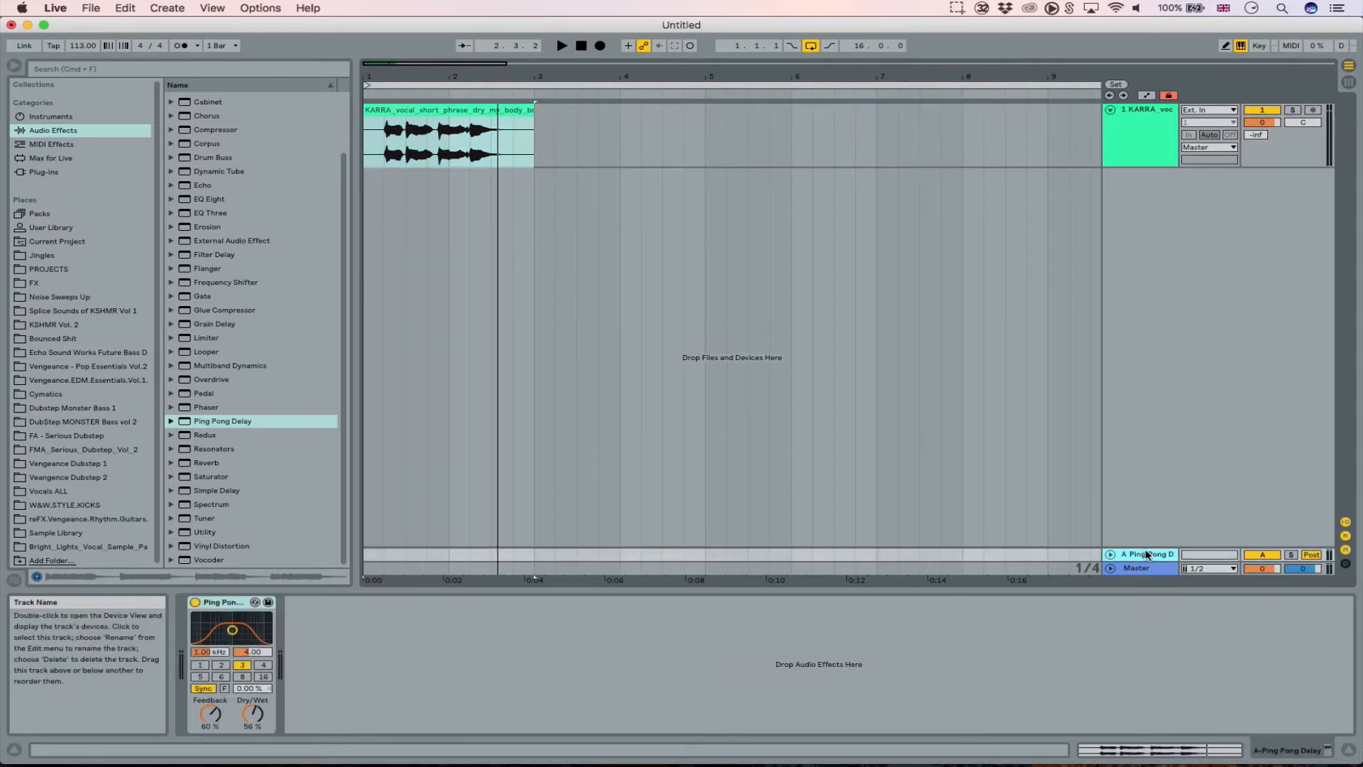
{"action": "left_click", "coordinate": [262, 665]}
{"action": "left_click_drag", "start_coordinate": [226, 632], "coordinate": [273, 638]}
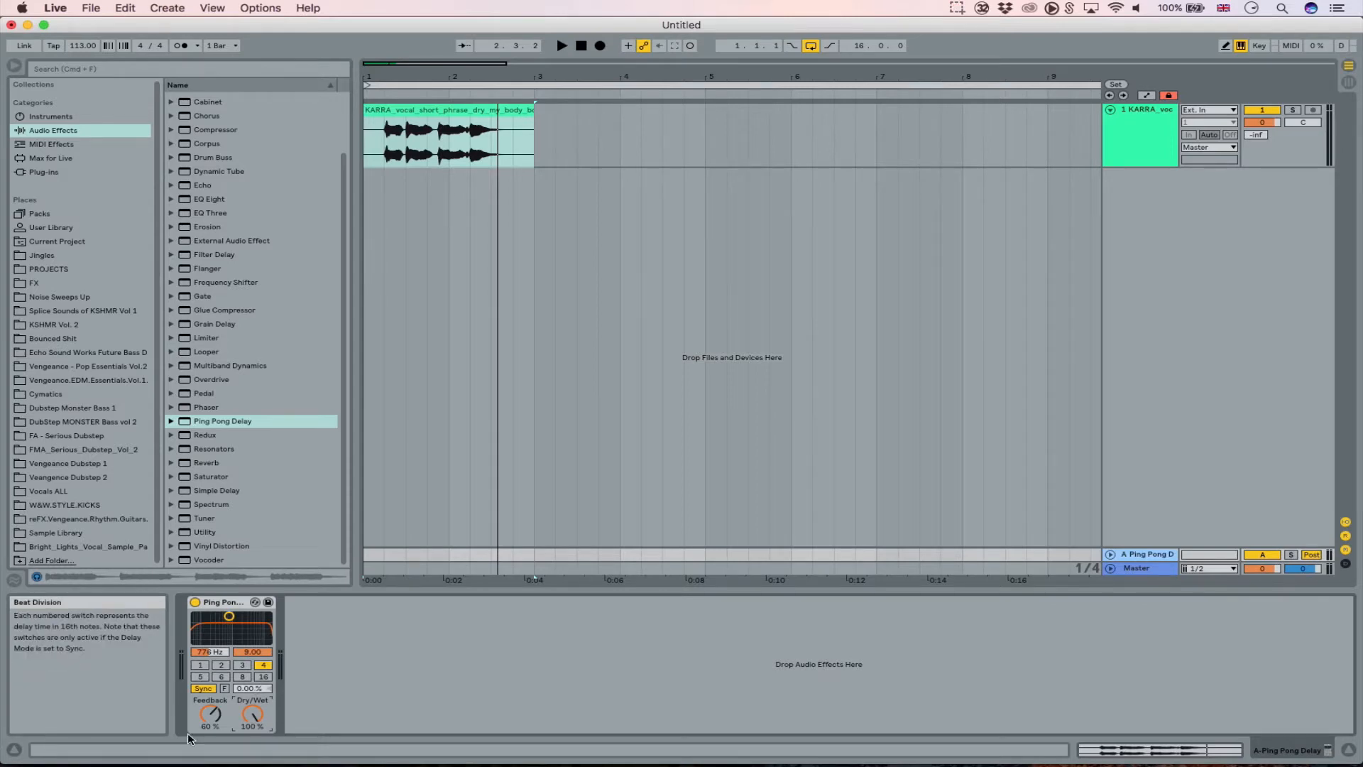
{"action": "left_click_drag", "start_coordinate": [210, 714], "coordinate": [210, 720]}
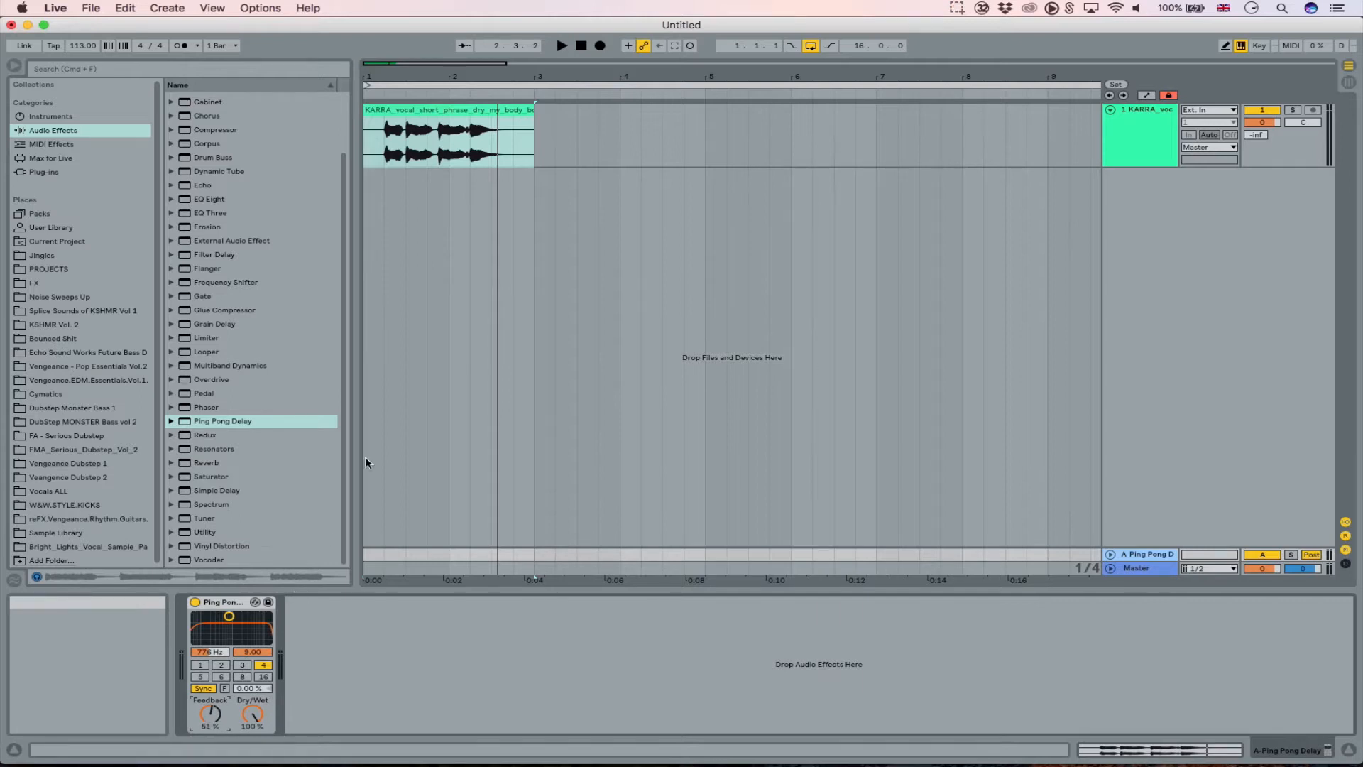
Raise the vocal track's send to the Ping Pong Delay return to -9.0 dB while listening to the playback.
{"action": "left_click", "coordinate": [1148, 129]}
{"action": "key", "text": "Tab"}
{"action": "left_click_drag", "start_coordinate": [389, 481], "coordinate": [389, 440]}
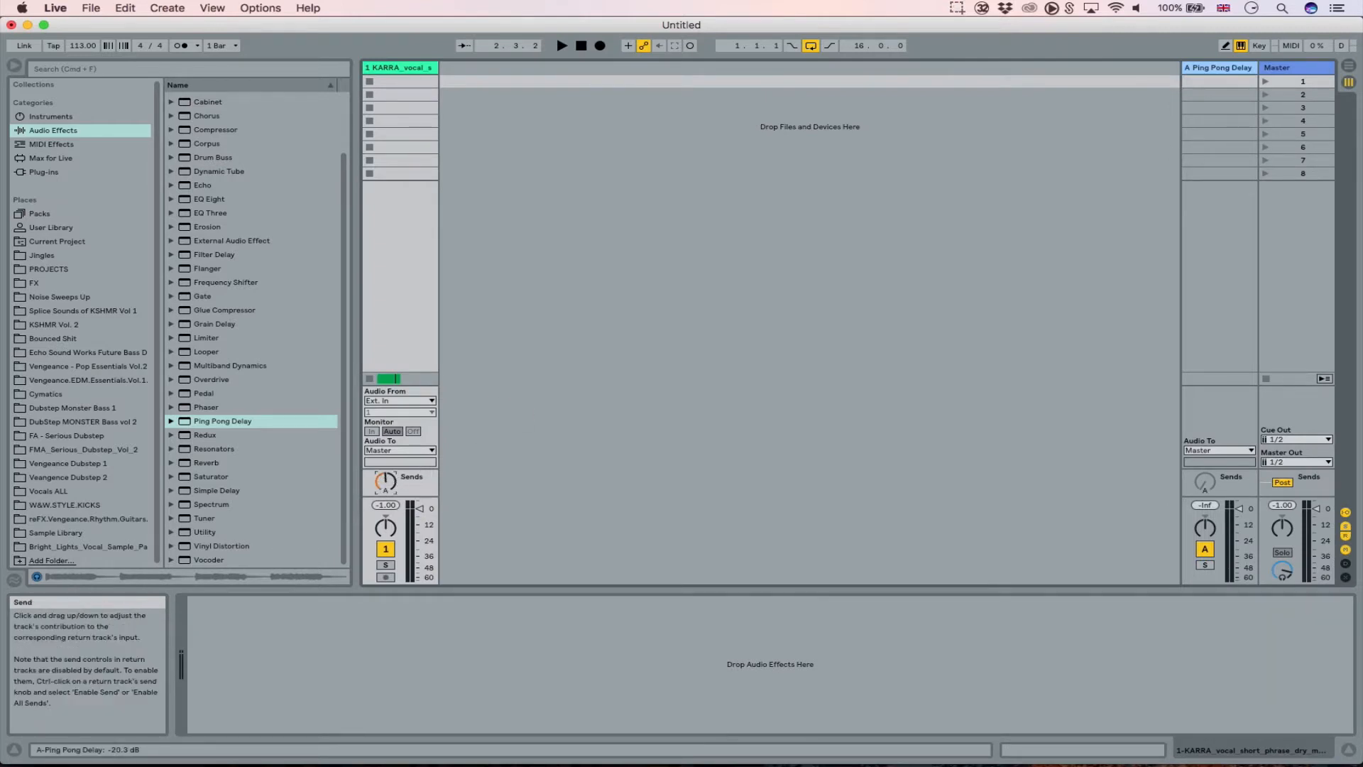
{"action": "key", "text": "space"}
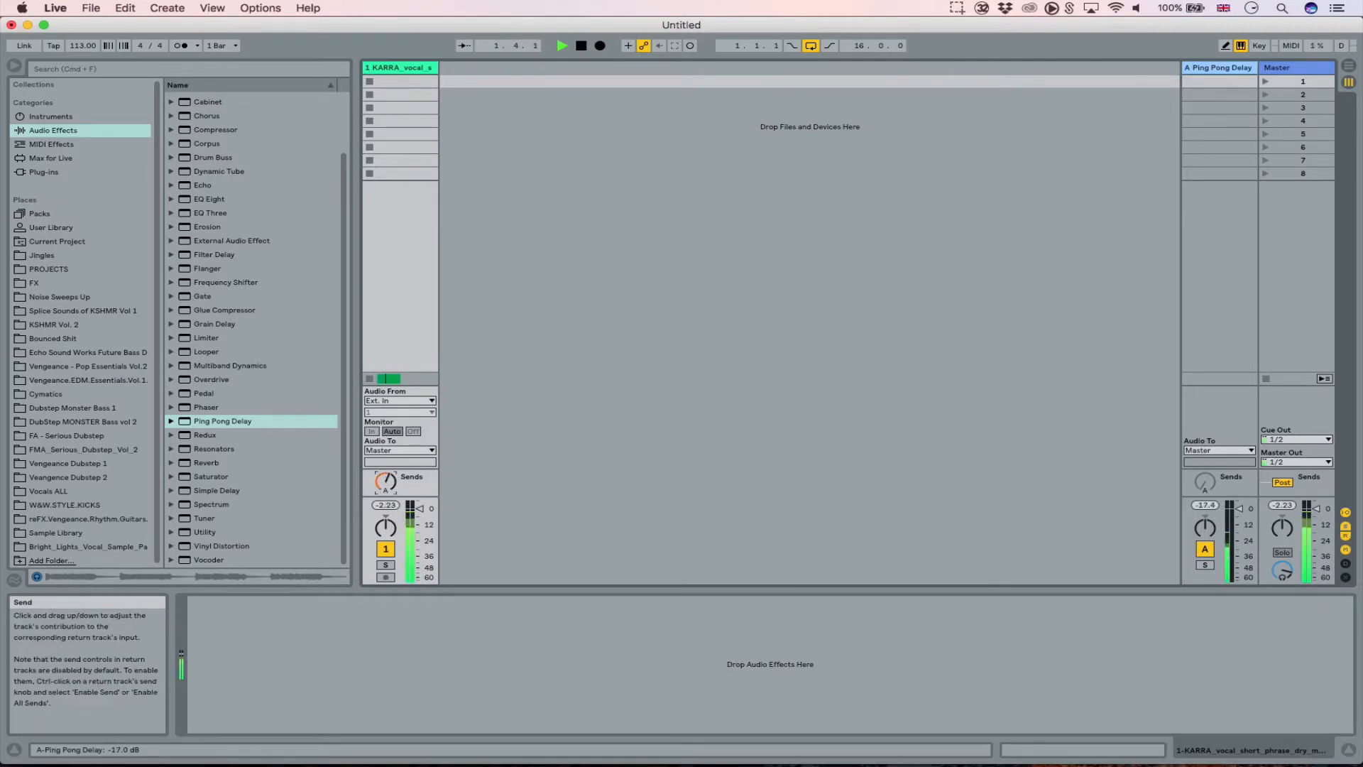
{"action": "left_click_drag", "start_coordinate": [389, 440], "coordinate": [389, 424]}
{"action": "key", "text": "Tab"}
{"action": "key", "text": "space"}
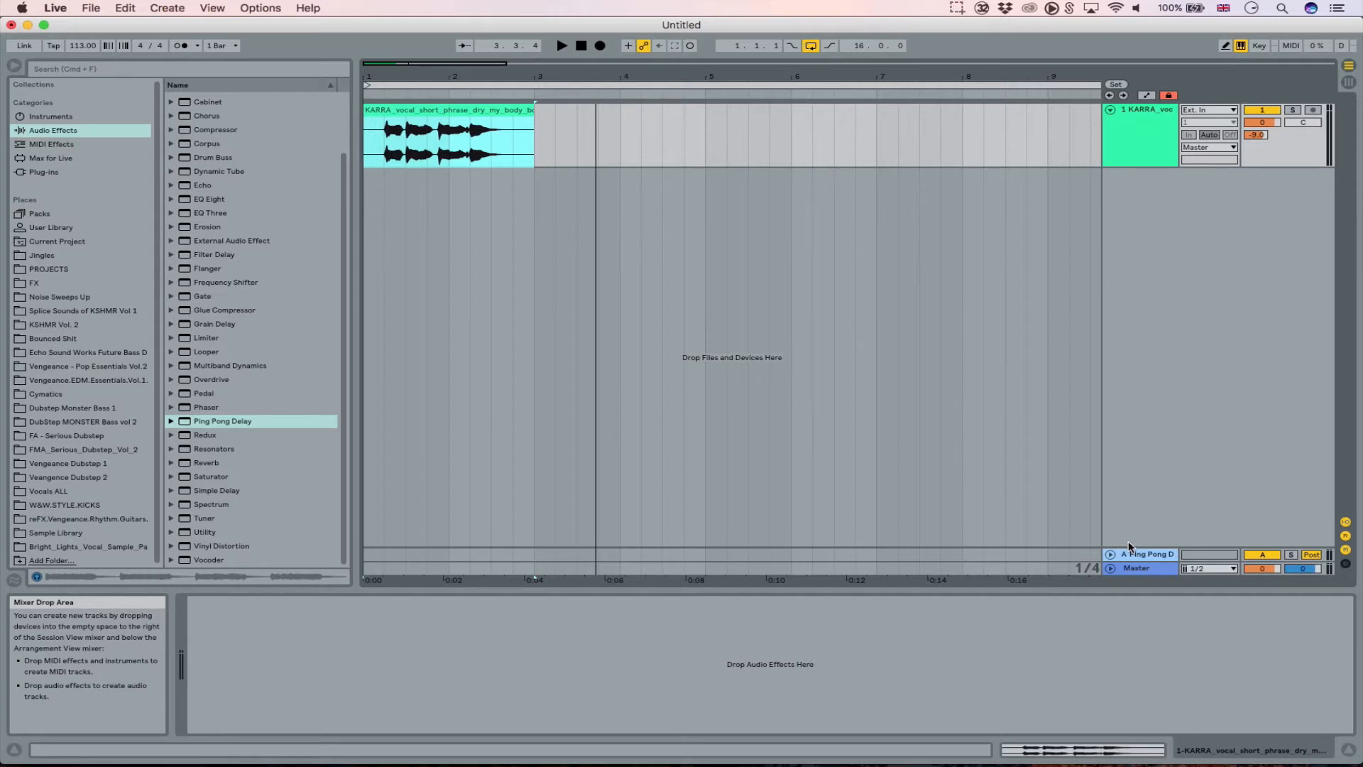
{"action": "key", "text": "space"}
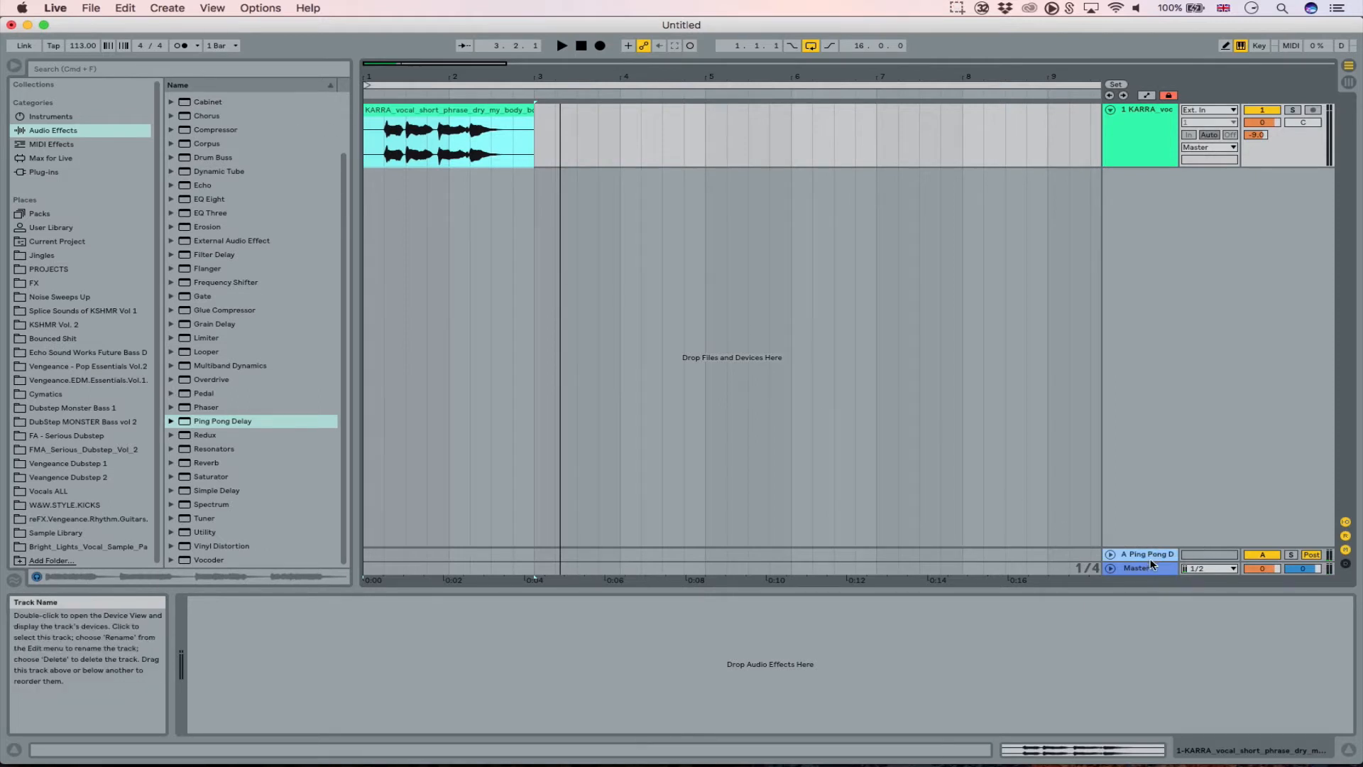
Add a Compressor after the Ping Pong Delay on the return track and enable its sidechain with the KARRA vocal track as input.
{"action": "left_click", "coordinate": [1151, 556]}
{"action": "left_click_drag", "start_coordinate": [215, 134], "coordinate": [426, 688]}
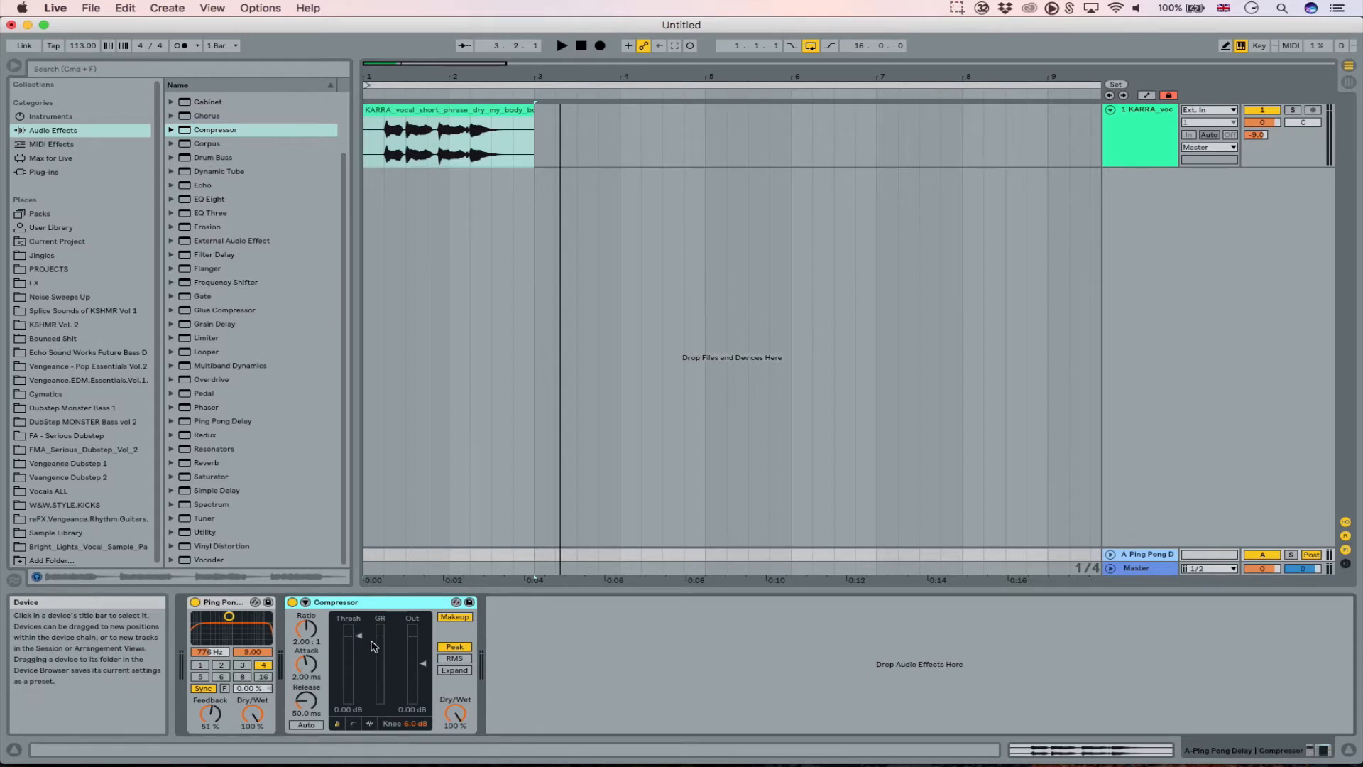
{"action": "left_click", "coordinate": [306, 602]}
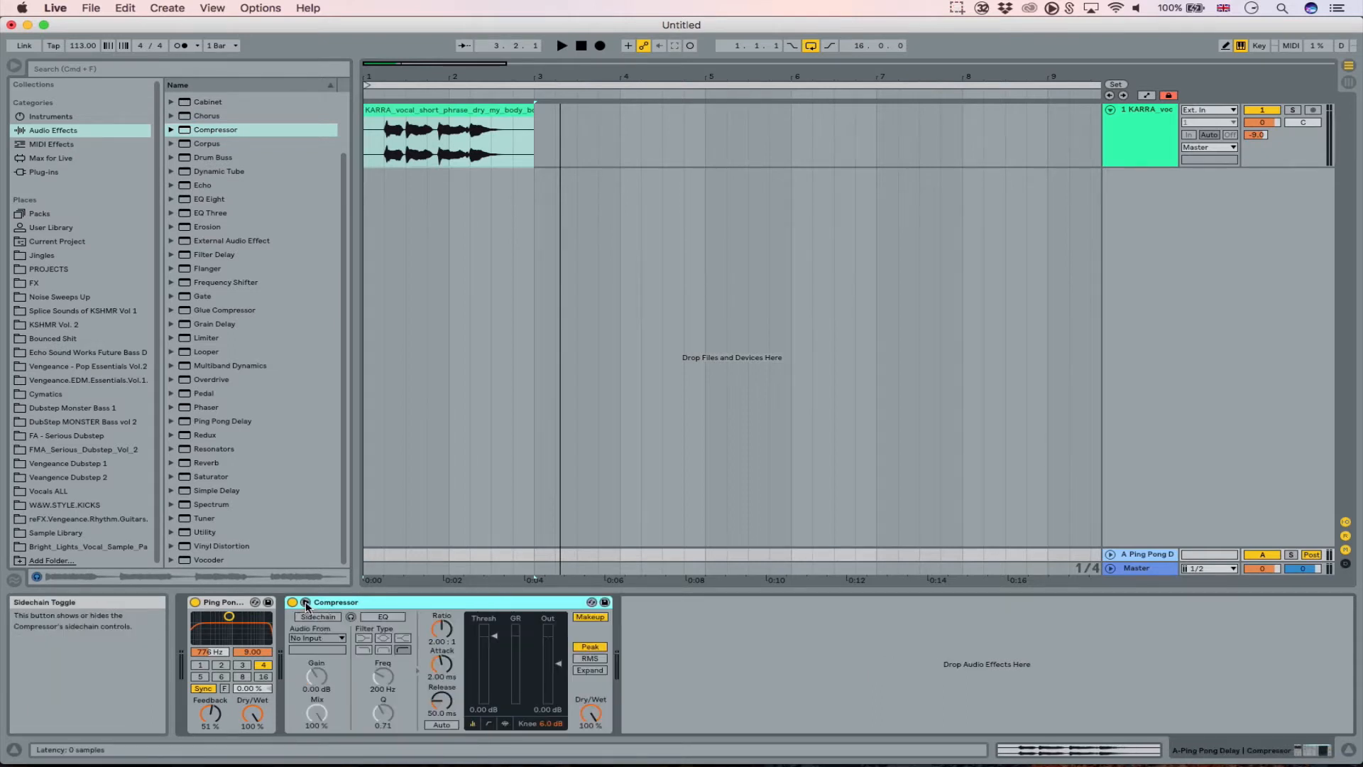
{"action": "left_click", "coordinate": [332, 617]}
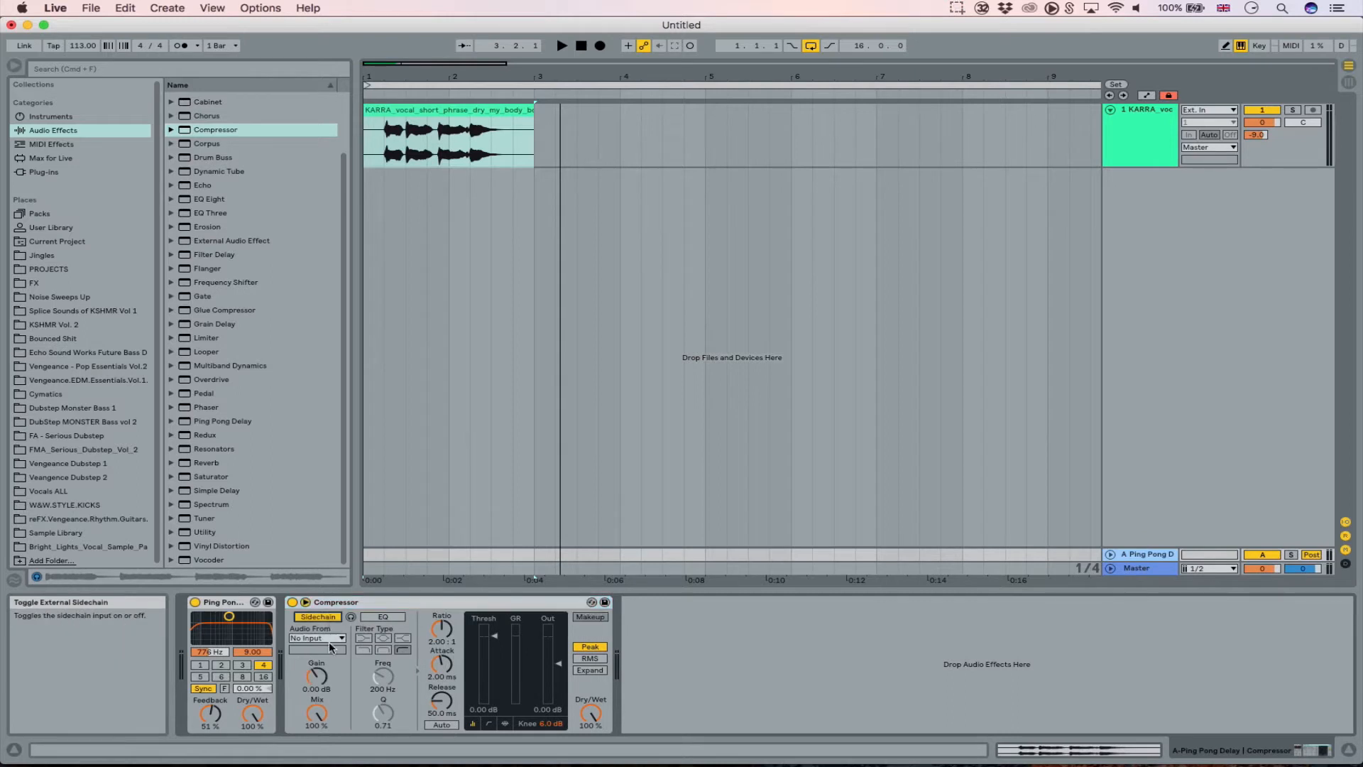
{"action": "left_click", "coordinate": [334, 637]}
{"action": "left_click", "coordinate": [351, 651]}
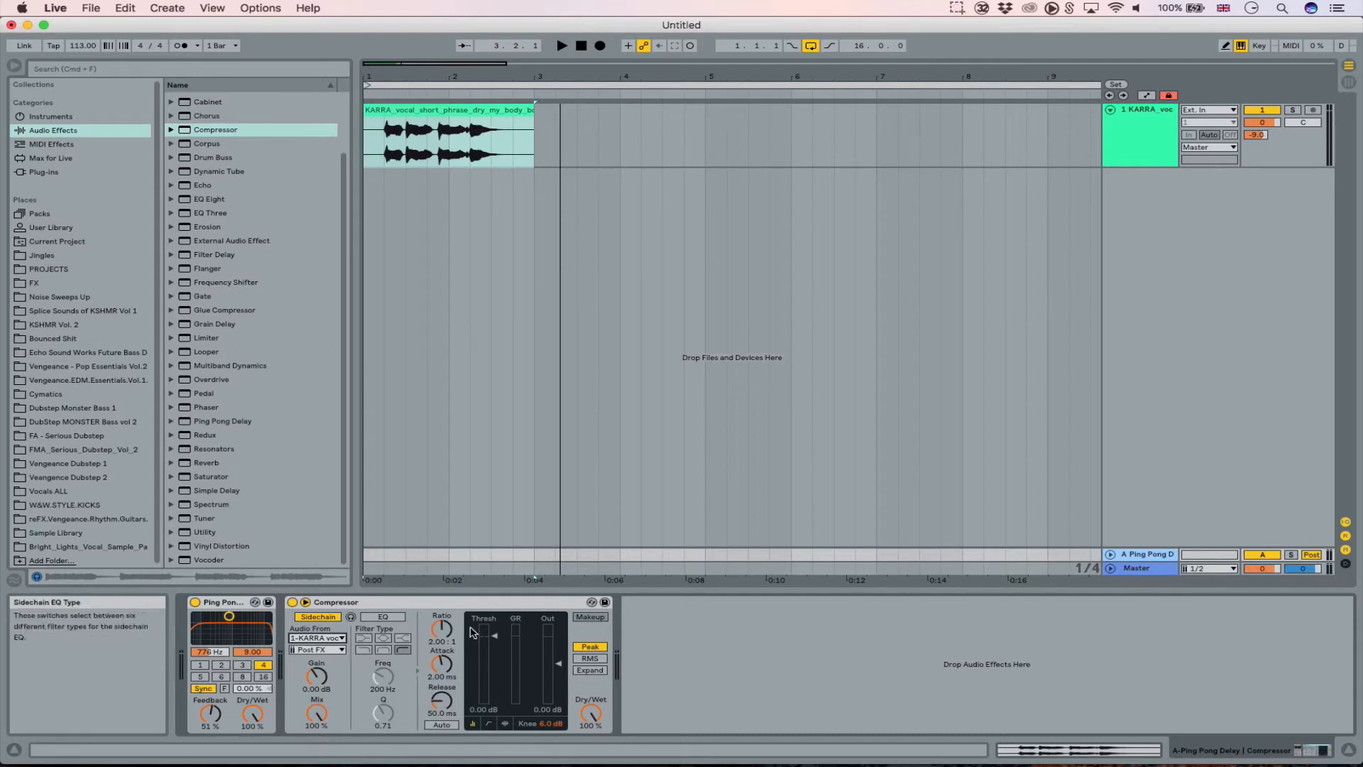
Set the Compressor's ratio to inf:1 and attack to 0.01 ms, and lower its threshold to -19.1 dB during playback.
{"action": "left_click_drag", "start_coordinate": [450, 635], "coordinate": [453, 590]}
{"action": "left_click_drag", "start_coordinate": [441, 663], "coordinate": [448, 692]}
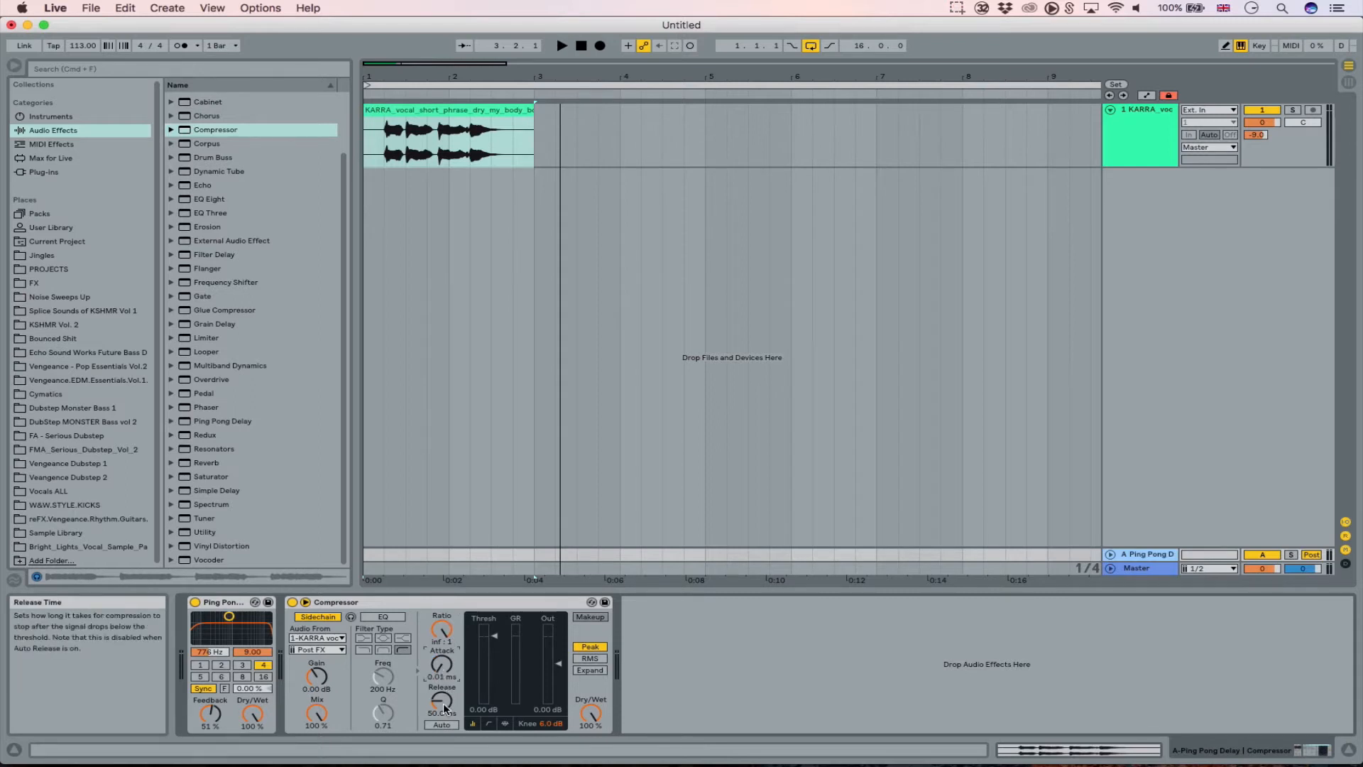
{"action": "key", "text": "space"}
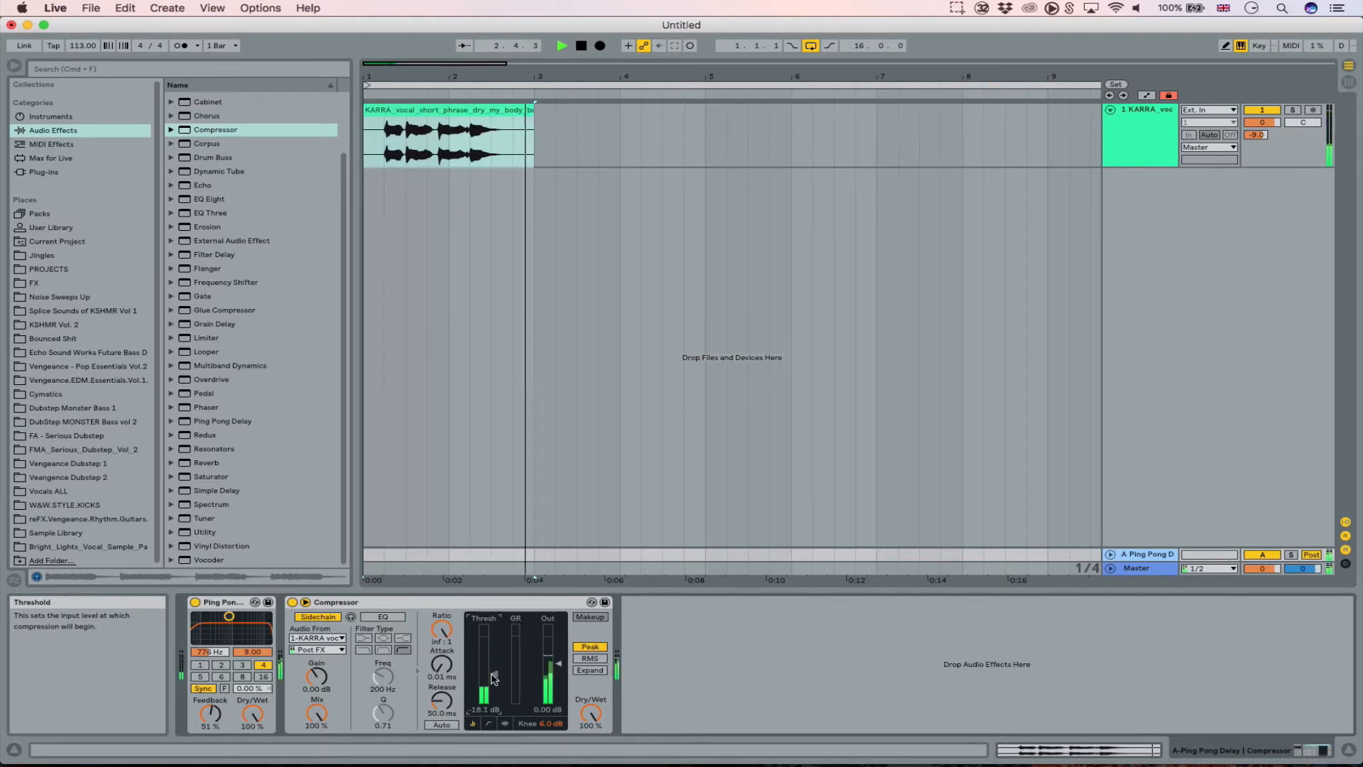
{"action": "key", "text": "space"}
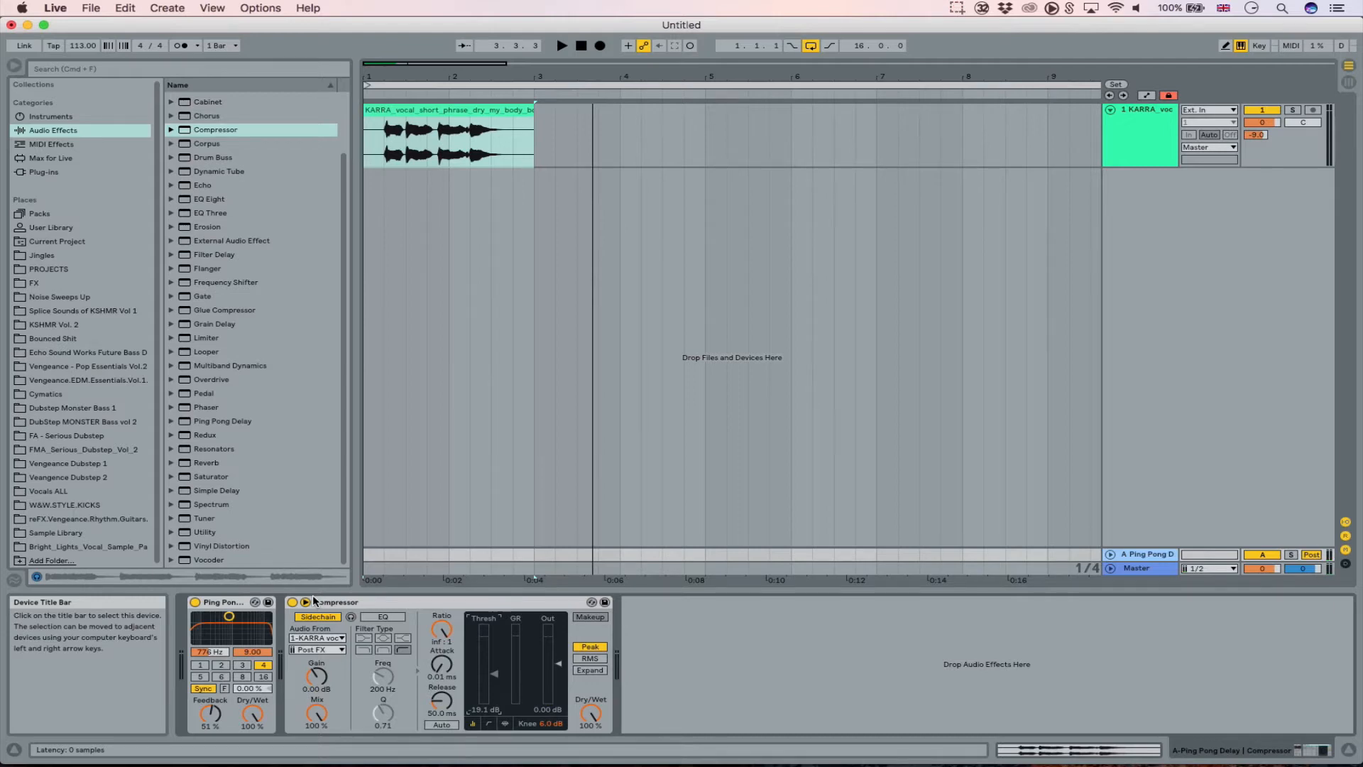
Set the Compressor's release to 184 ms and compare the delayed vocal with the Compressor off and on during playback.
{"action": "key", "text": "space"}
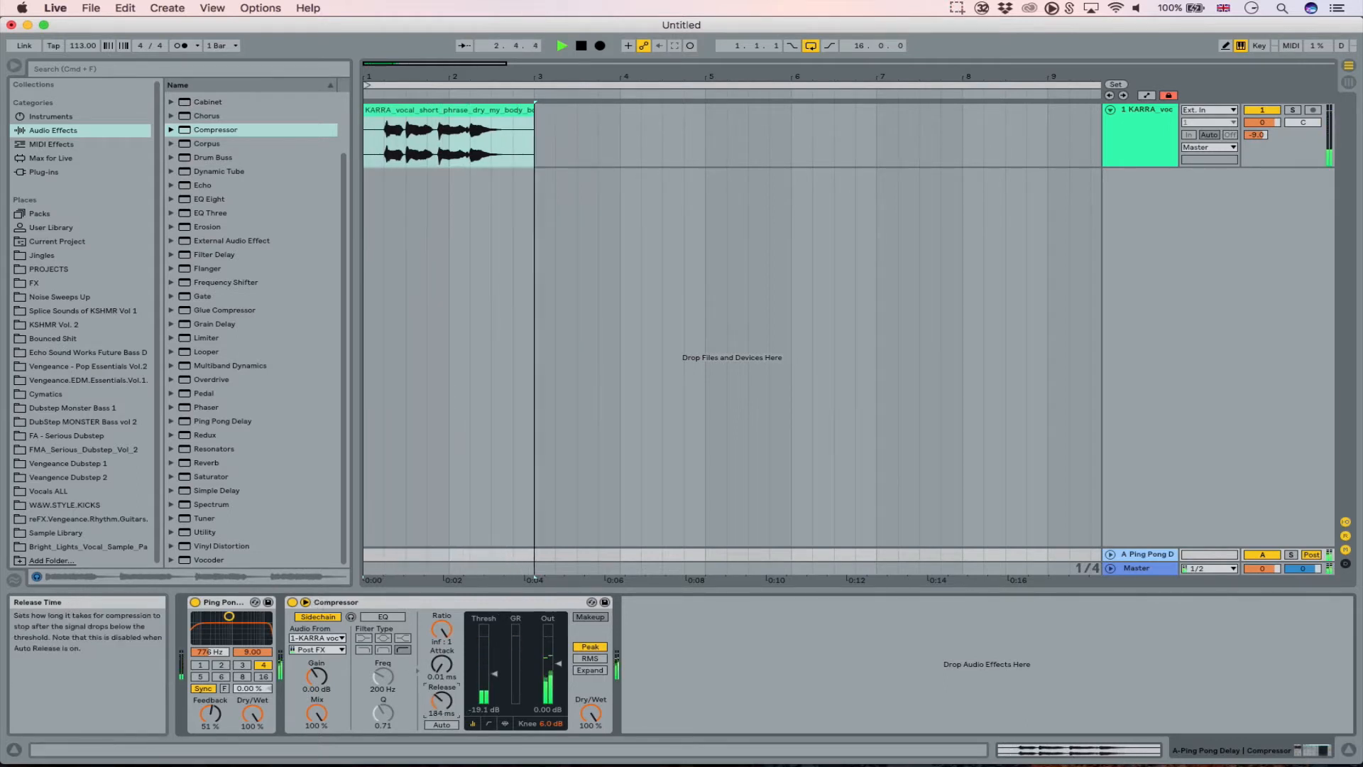
{"action": "key", "text": "space"}
{"action": "left_click", "coordinate": [291, 603]}
{"action": "left_click", "coordinate": [291, 603]}
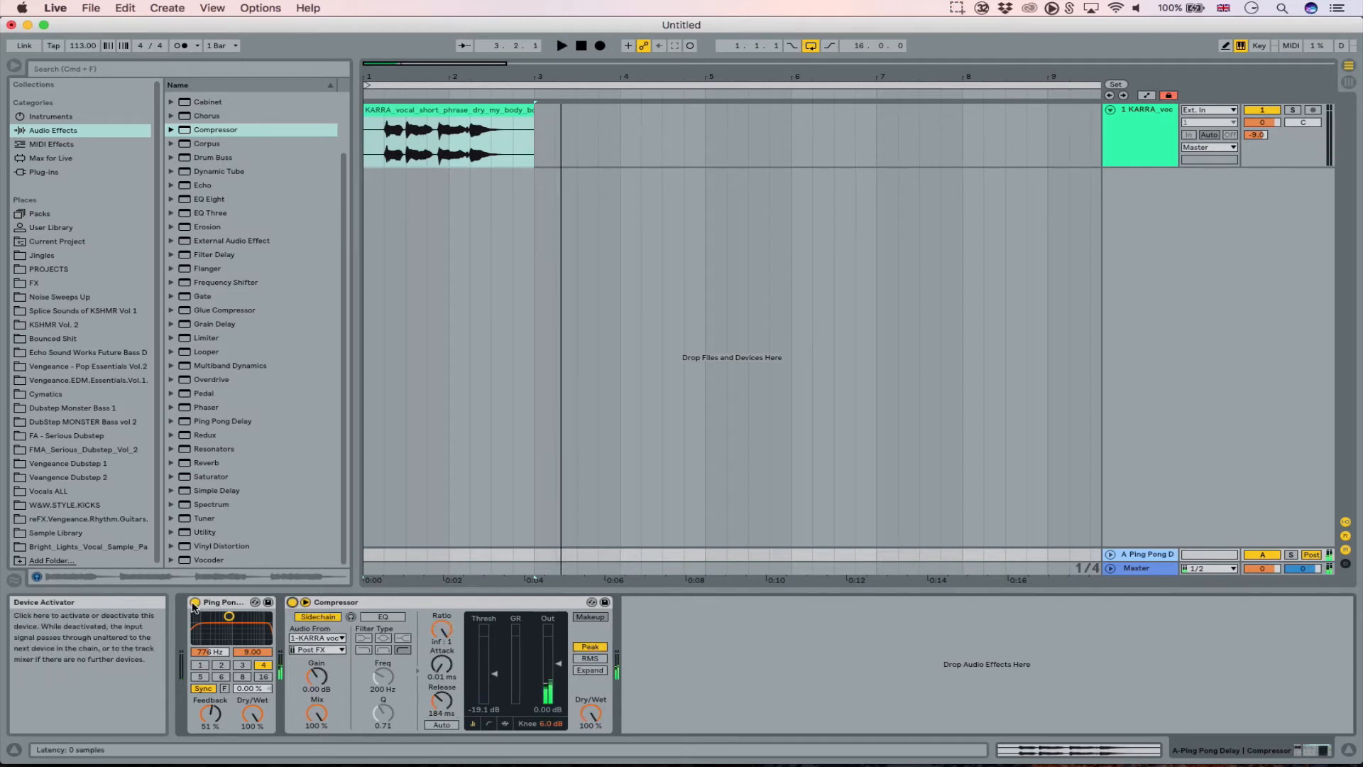
{"action": "key", "text": "space"}
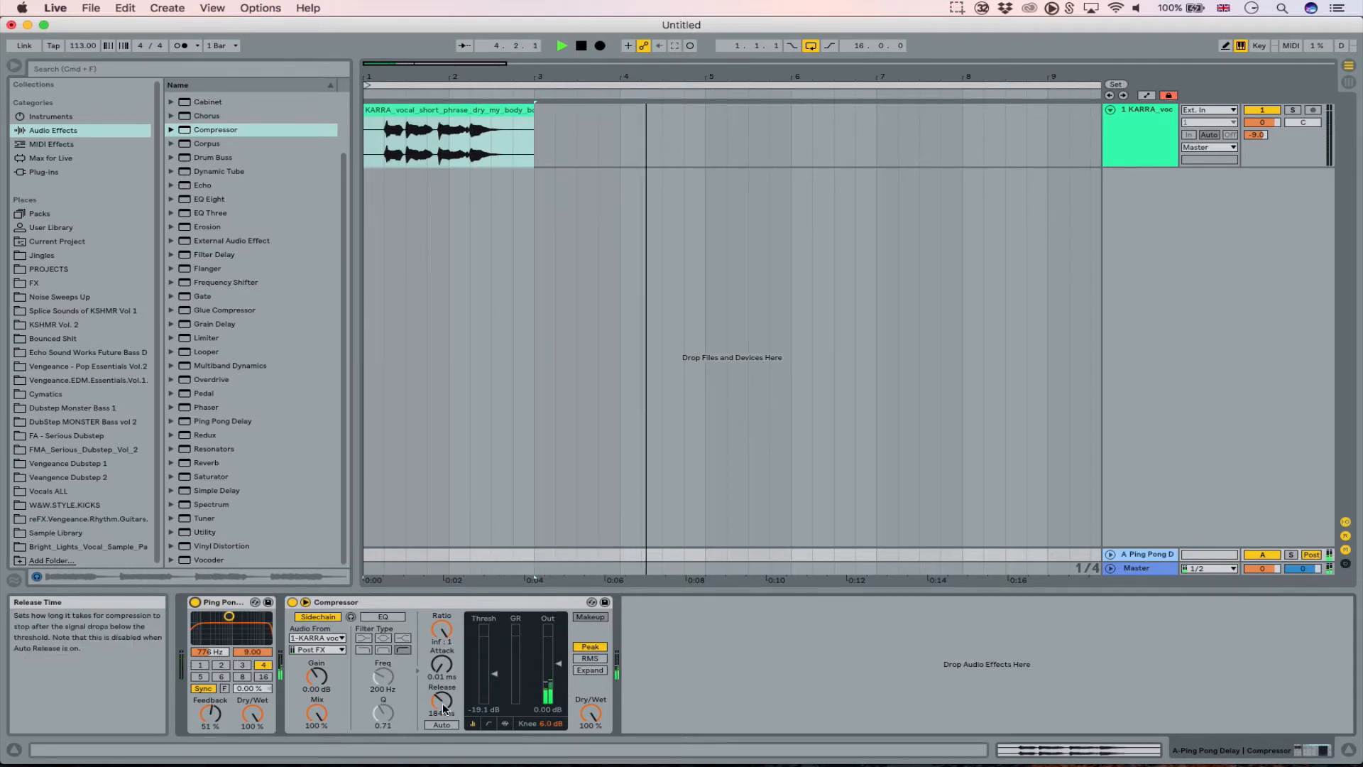
{"action": "key", "text": "space"}
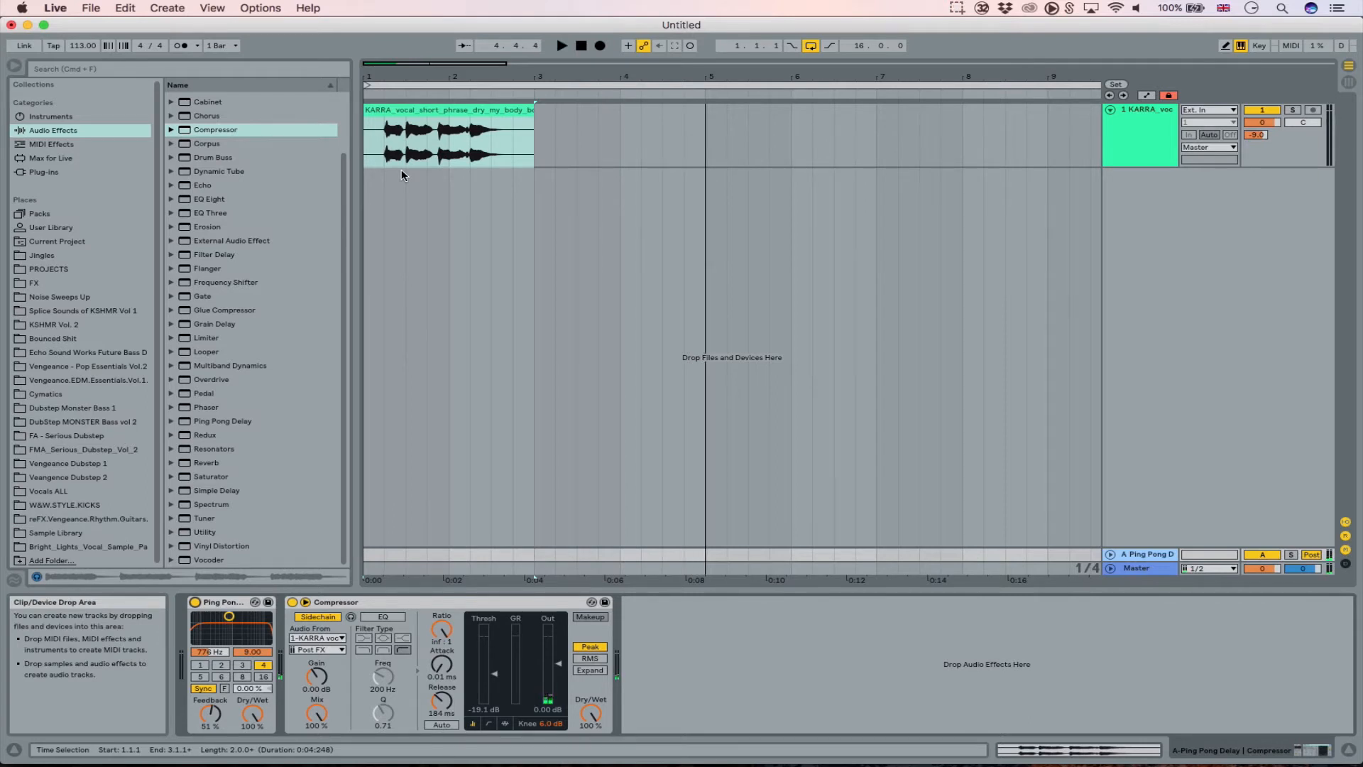
{"action": "left_click", "coordinate": [336, 604]}
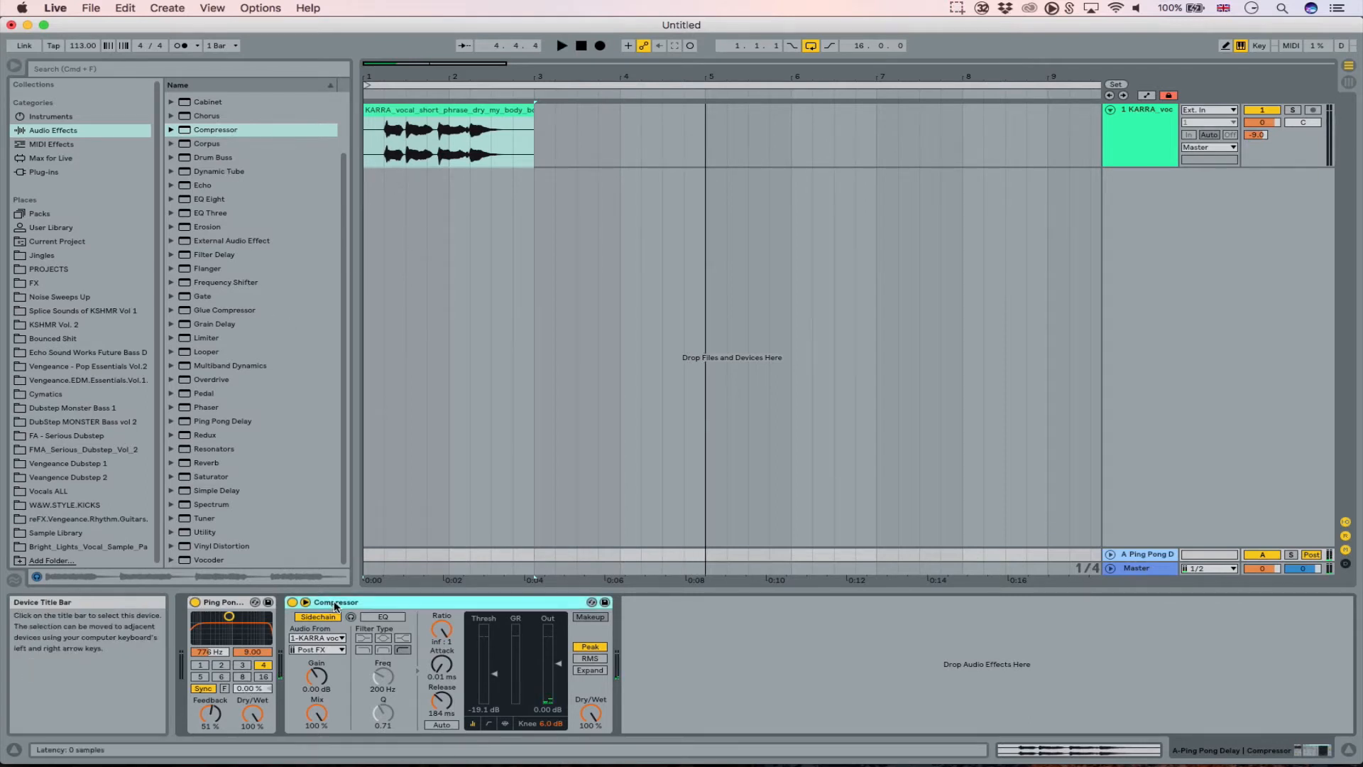
Remove the Compressor and Ping Pong Delay from the return track, and delete the KARRA vocal clip from the audio track.
{"action": "key", "text": "Delete"}
{"action": "left_click", "coordinate": [244, 601]}
{"action": "key", "text": "Delete"}
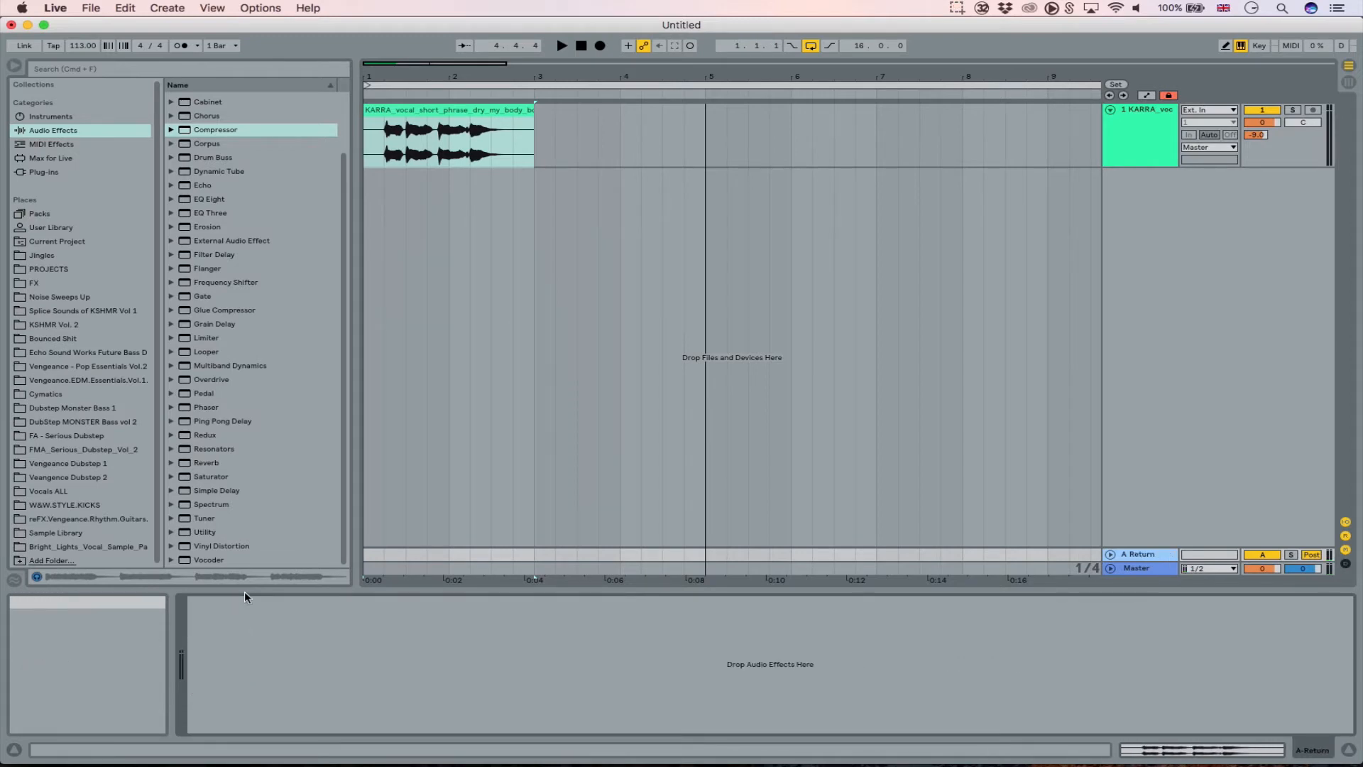
{"action": "left_click", "coordinate": [434, 110]}
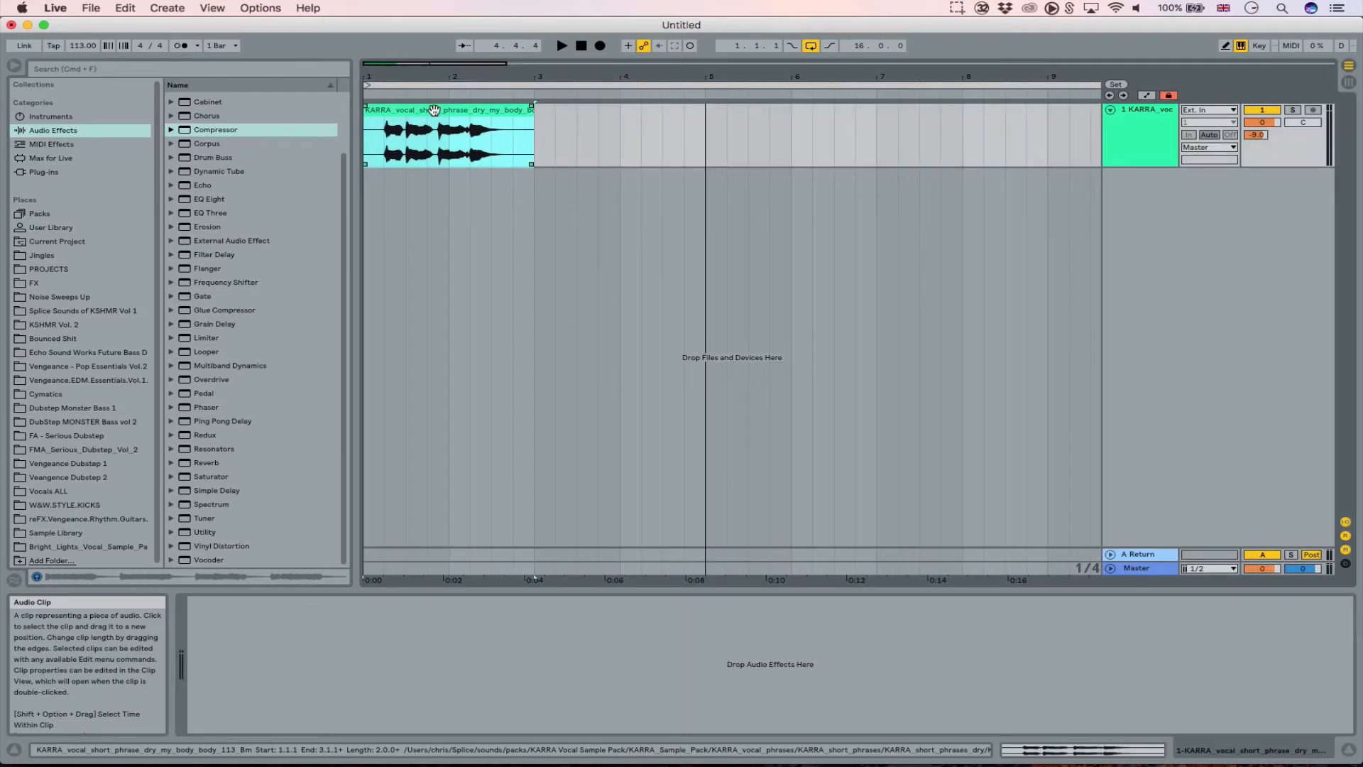
{"action": "left_click", "coordinate": [1125, 117]}
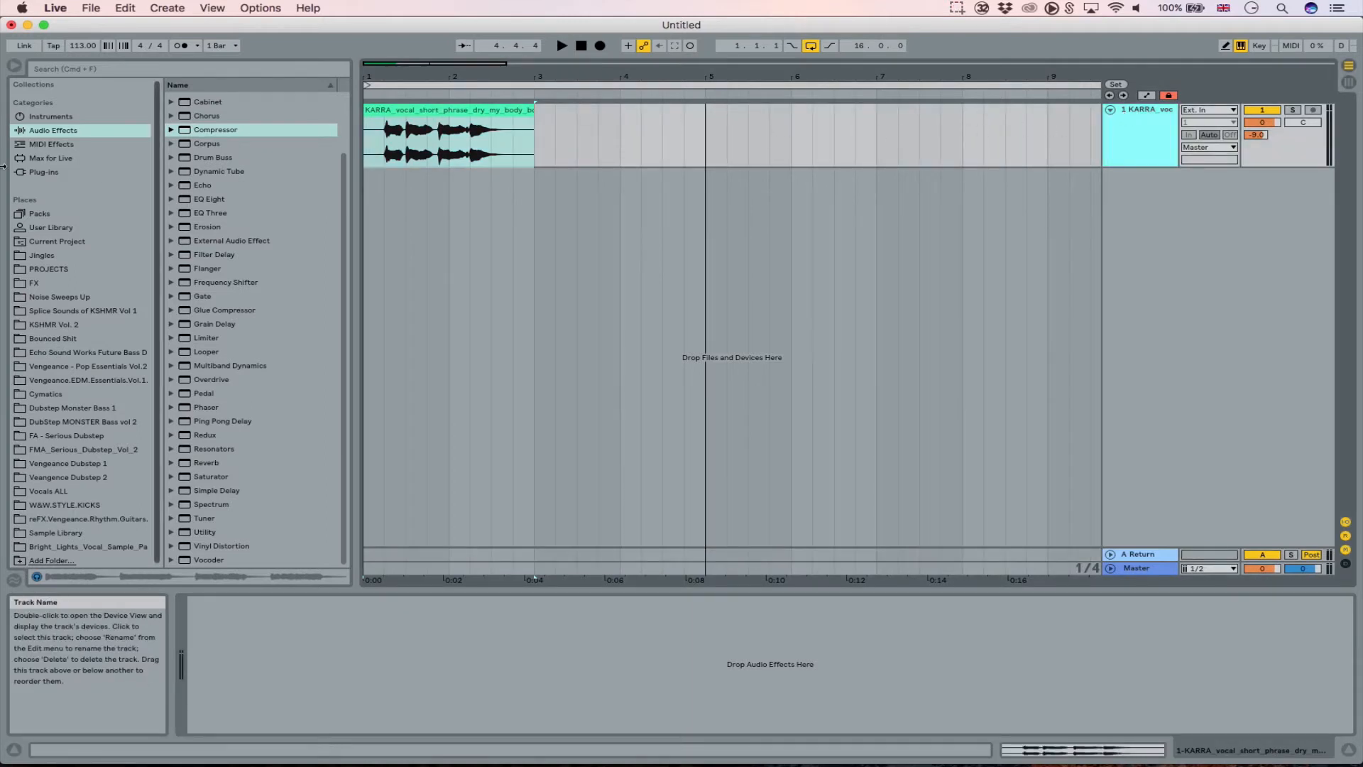
{"action": "key", "text": "Delete"}
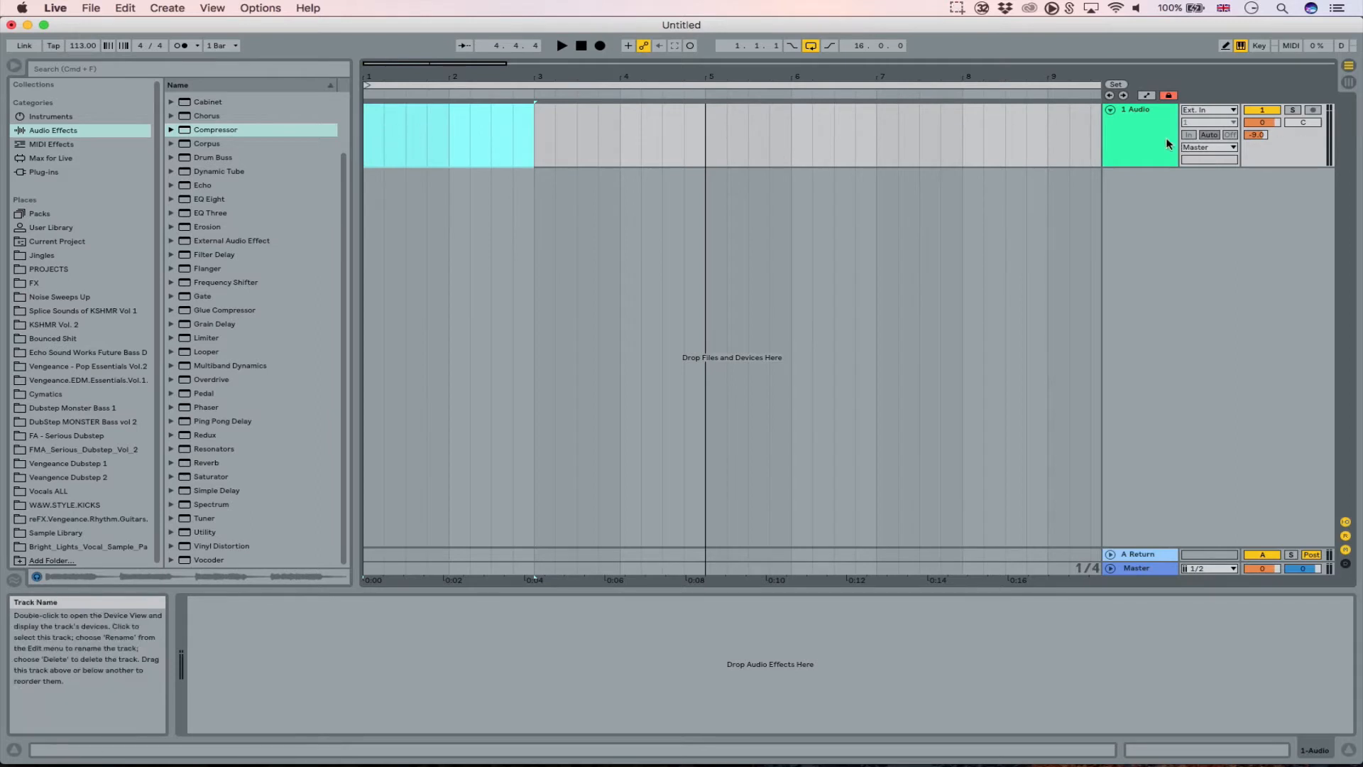
Insert a new MIDI track and load the Reveal Sound Spire synth onto it.
{"action": "key", "text": "super+shift+t"}
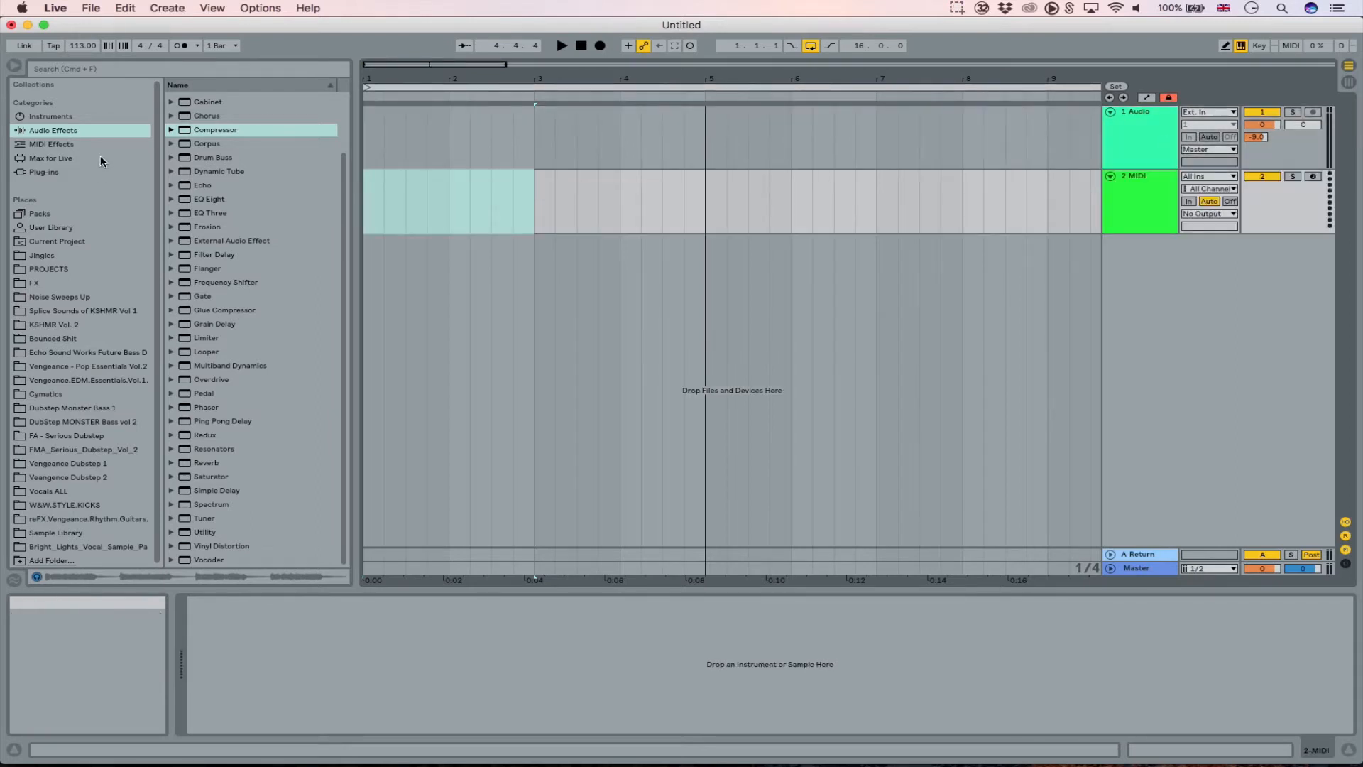
{"action": "left_click", "coordinate": [55, 173]}
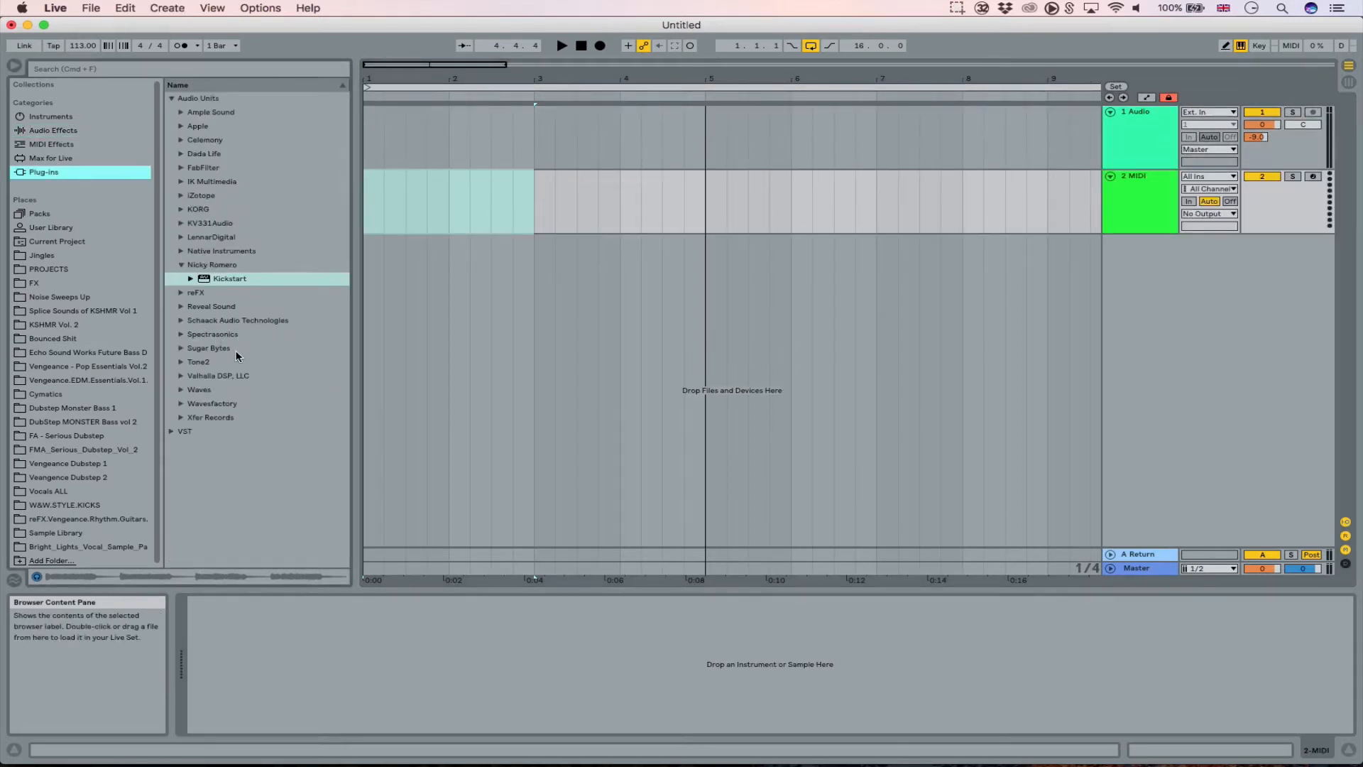
{"action": "left_click", "coordinate": [236, 351]}
{"action": "key", "text": "Up"}
{"action": "left_click", "coordinate": [228, 296]}
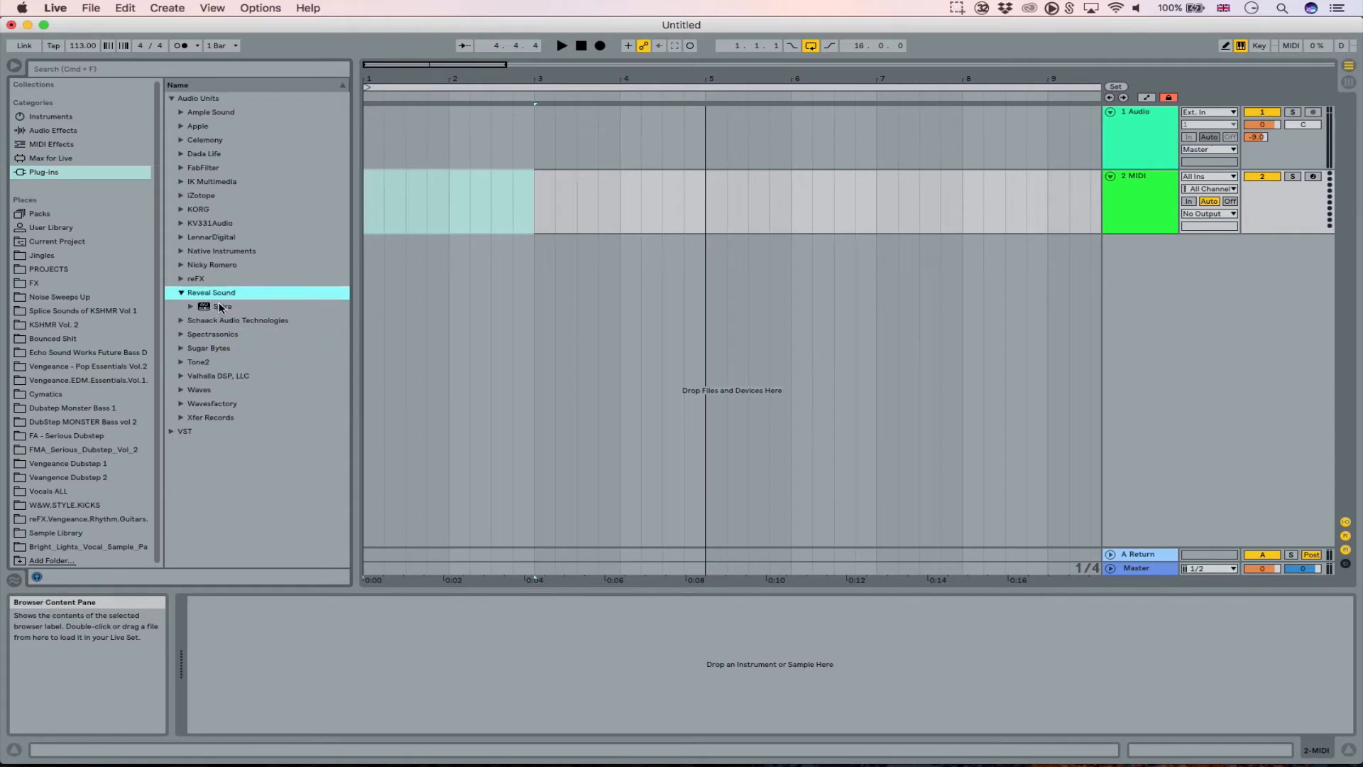
{"action": "double_click", "coordinate": [220, 307]}
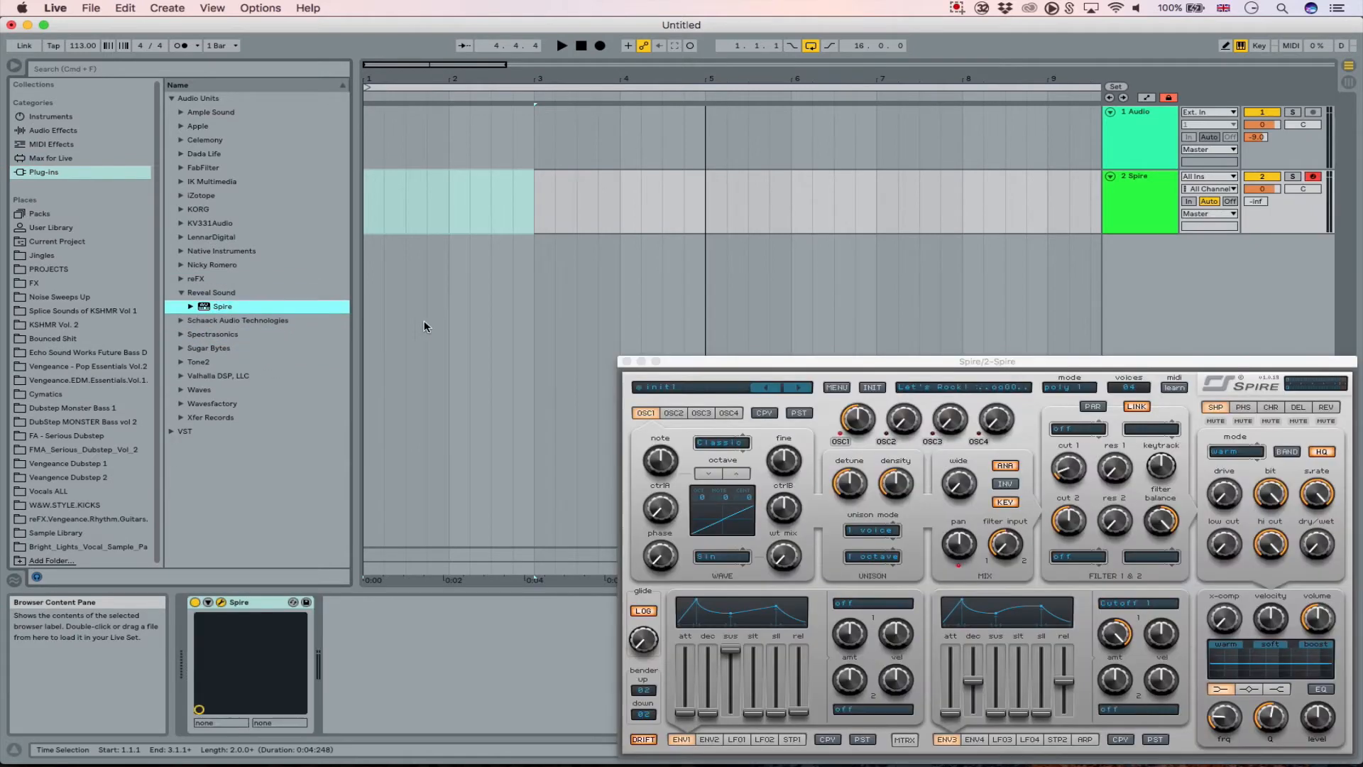
Load a sound bank into Spire and choose the PL Chord Me preset.
{"action": "left_click", "coordinate": [835, 389]}
{"action": "mouse_move", "coordinate": [849, 402]}
{"action": "left_click", "coordinate": [1000, 414]}
{"action": "left_click", "coordinate": [724, 389]}
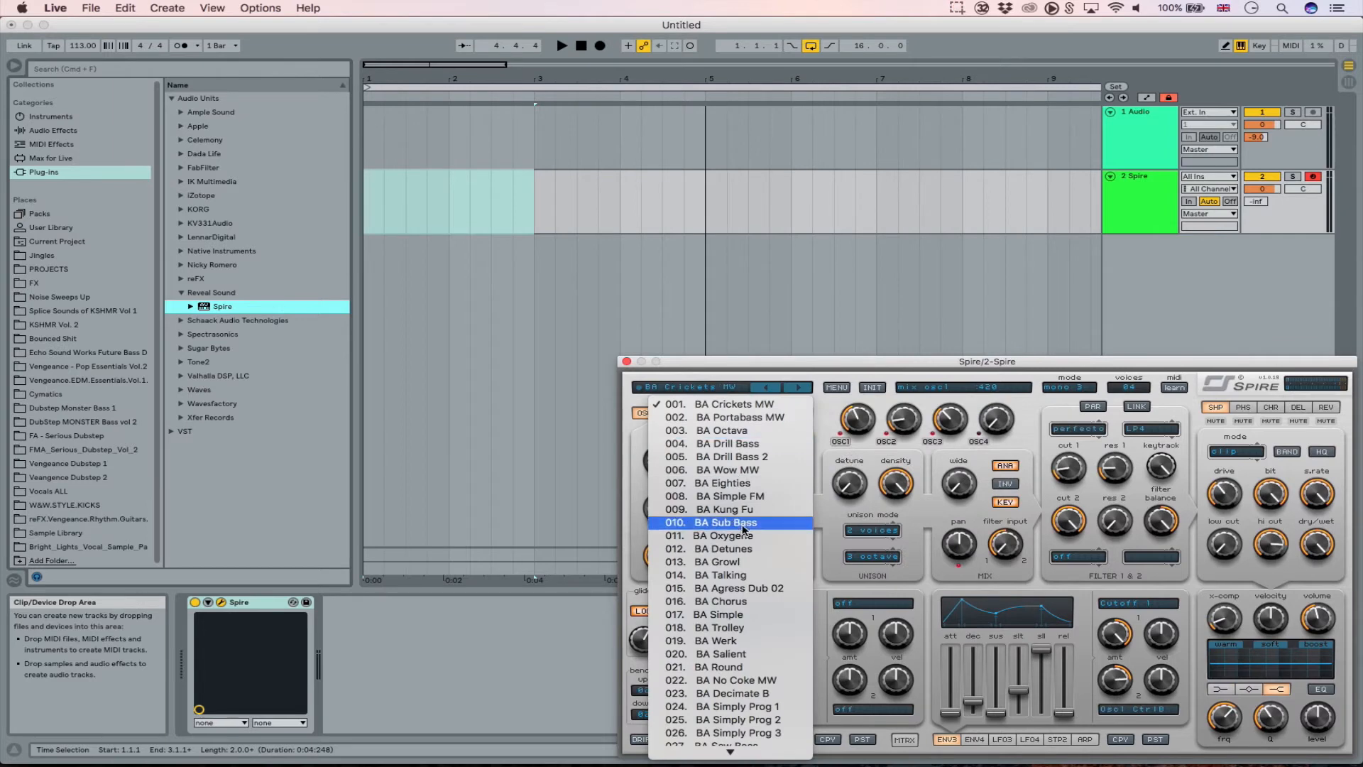
{"action": "scroll", "coordinate": [741, 539], "scroll_direction": "down", "scroll_amount": 10}
{"action": "scroll", "coordinate": [737, 572], "scroll_direction": "down", "scroll_amount": 10}
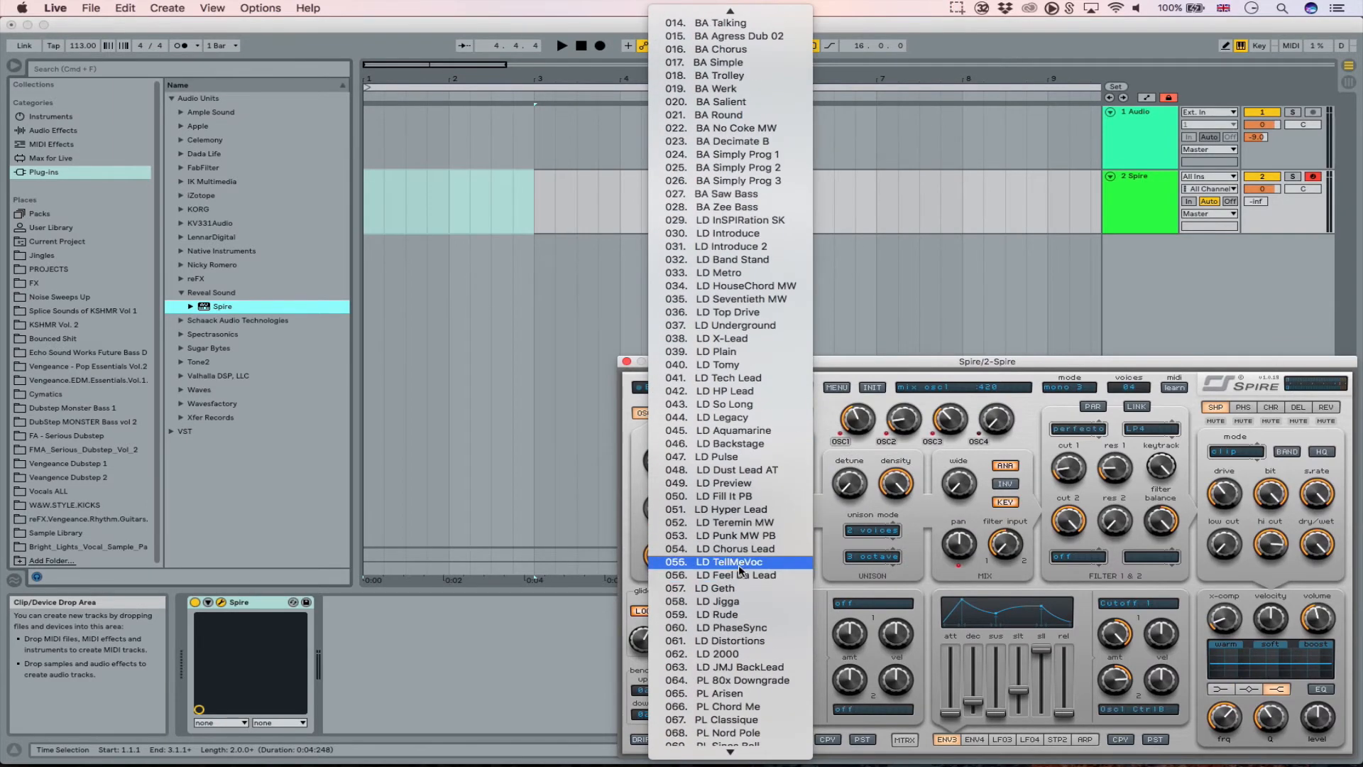
{"action": "left_click", "coordinate": [721, 625]}
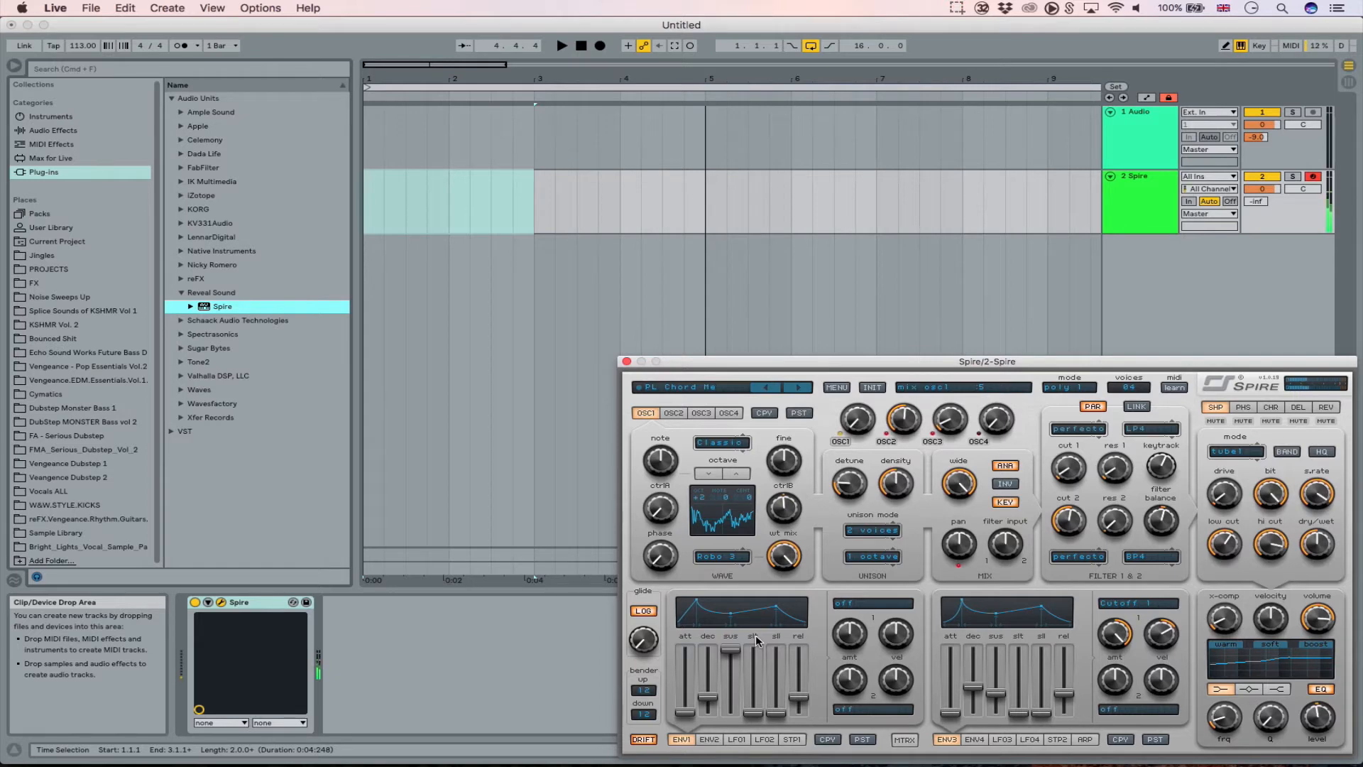
Audition Spire's neighbouring pluck presets and settle on PL Nord Pole, mute its delay effect and close the synth window.
{"action": "left_click", "coordinate": [799, 388]}
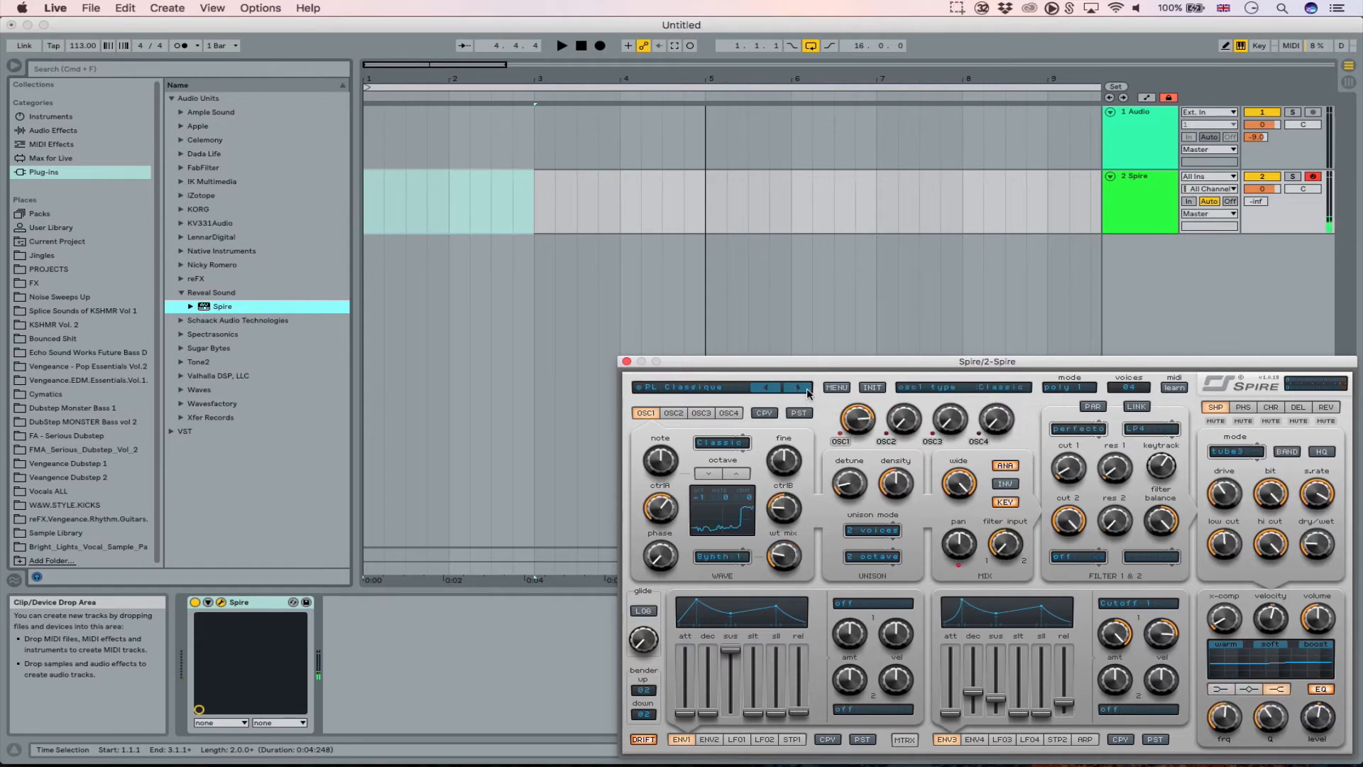
{"action": "left_click", "coordinate": [801, 387]}
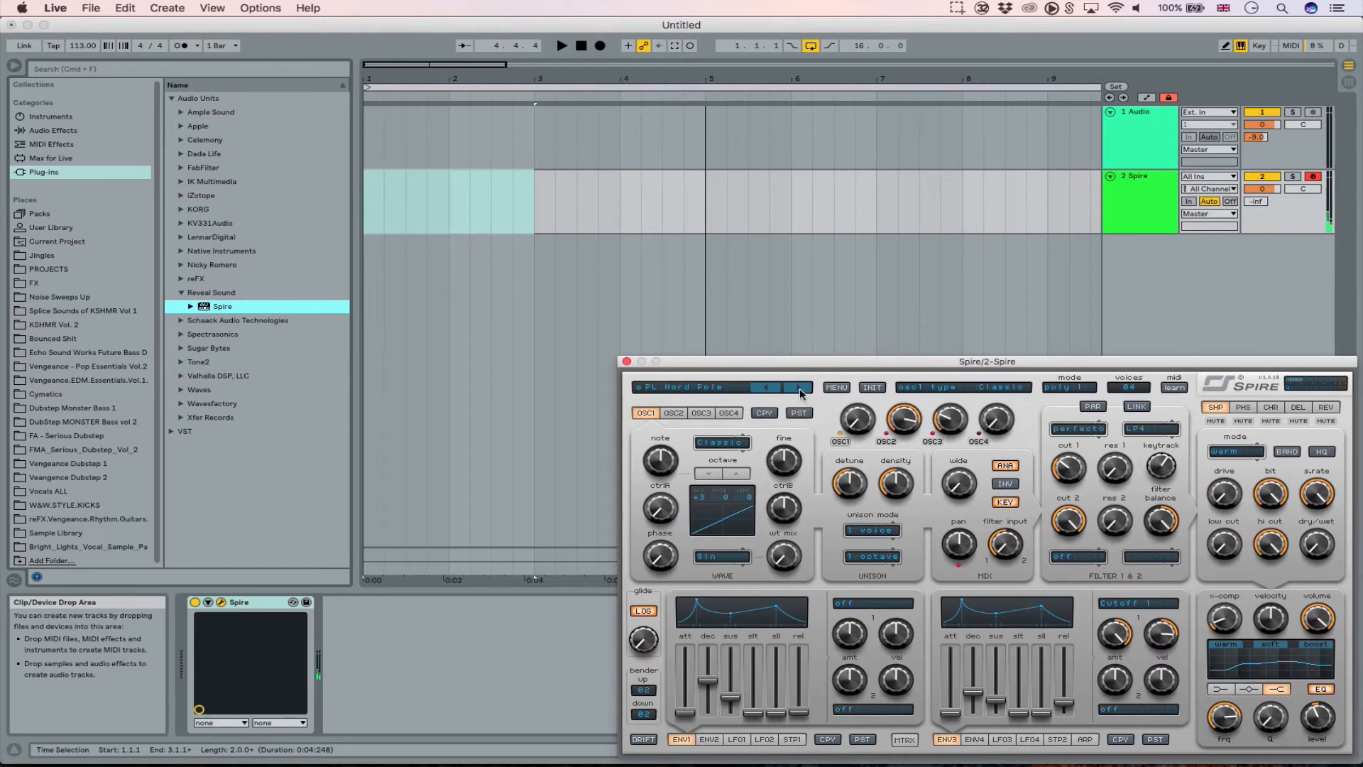
{"action": "left_click", "coordinate": [800, 388]}
{"action": "left_click", "coordinate": [767, 388]}
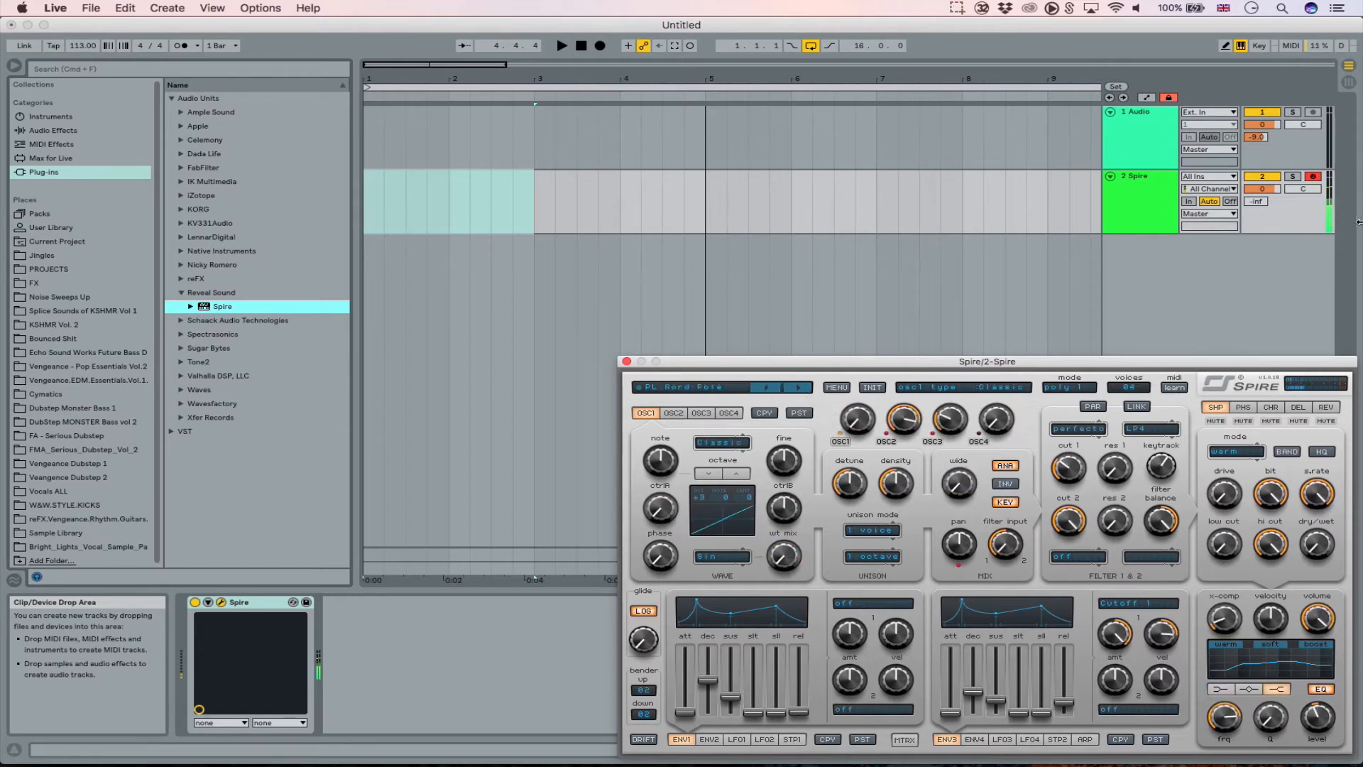
{"action": "left_click", "coordinate": [1297, 422]}
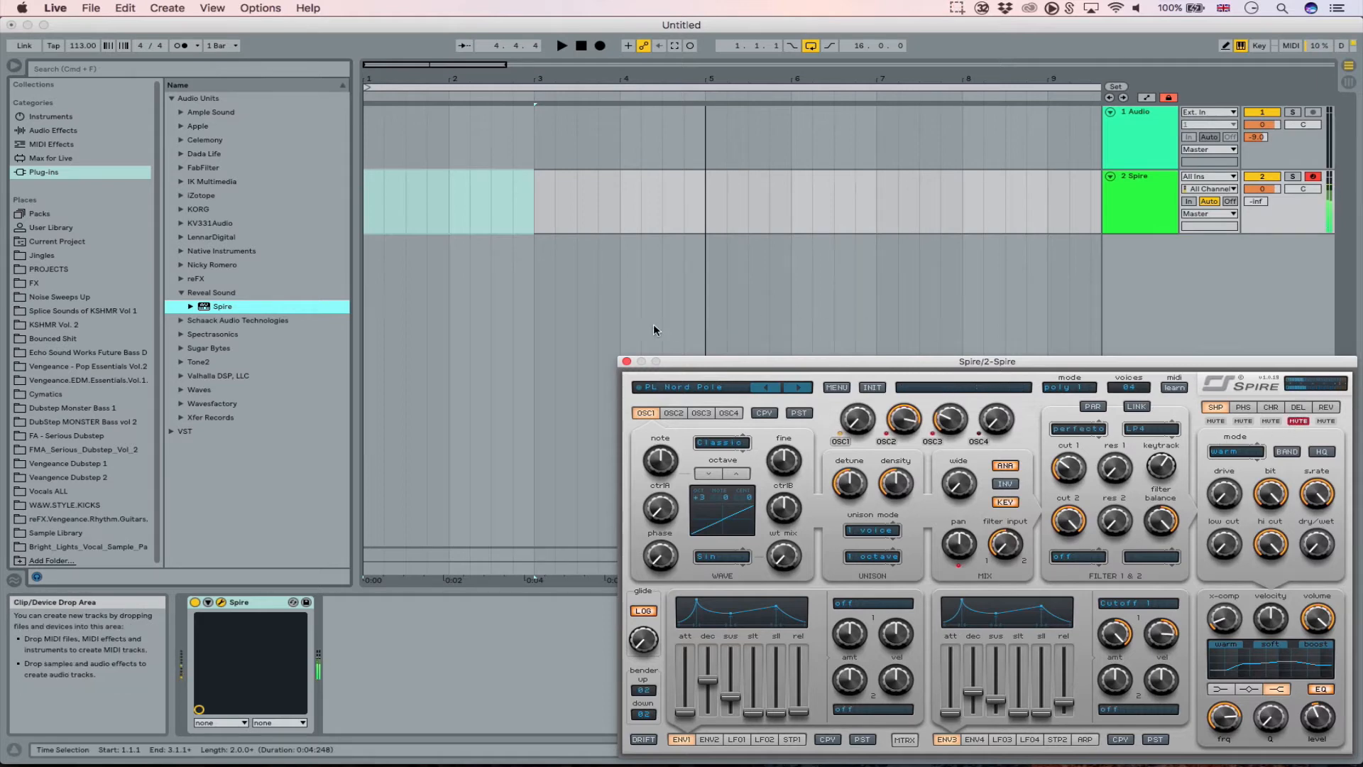
{"action": "left_click", "coordinate": [627, 361]}
Insert a four-bar MIDI clip from bar 1 to bar 5 on the Spire track, and play a few notes to find a melody.
{"action": "left_click_drag", "start_coordinate": [369, 203], "coordinate": [697, 202]}
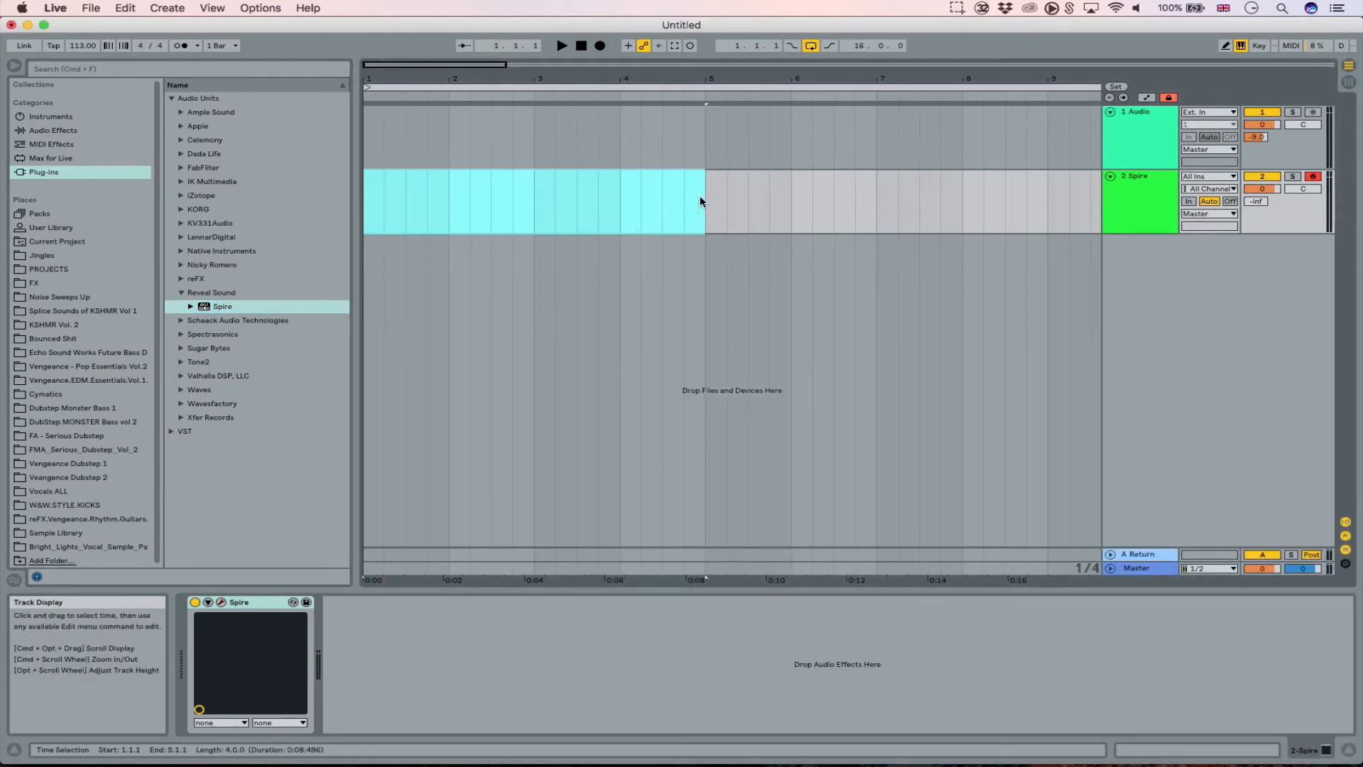
{"action": "right_click", "coordinate": [700, 202]}
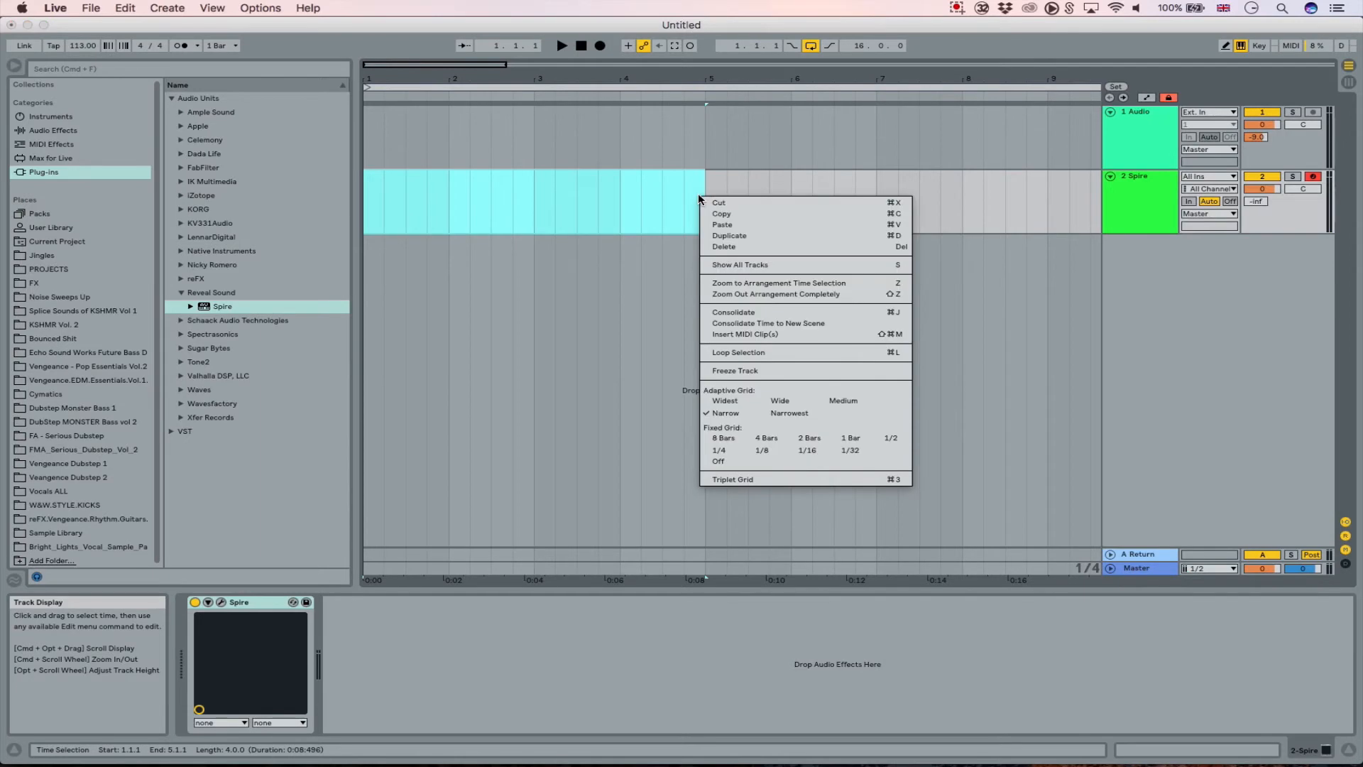
{"action": "left_click", "coordinate": [771, 335]}
{"action": "key", "text": "h"}
{"action": "key", "text": "g"}
{"action": "key", "text": "f"}
{"action": "key", "text": "d"}
{"action": "key", "text": "s"}
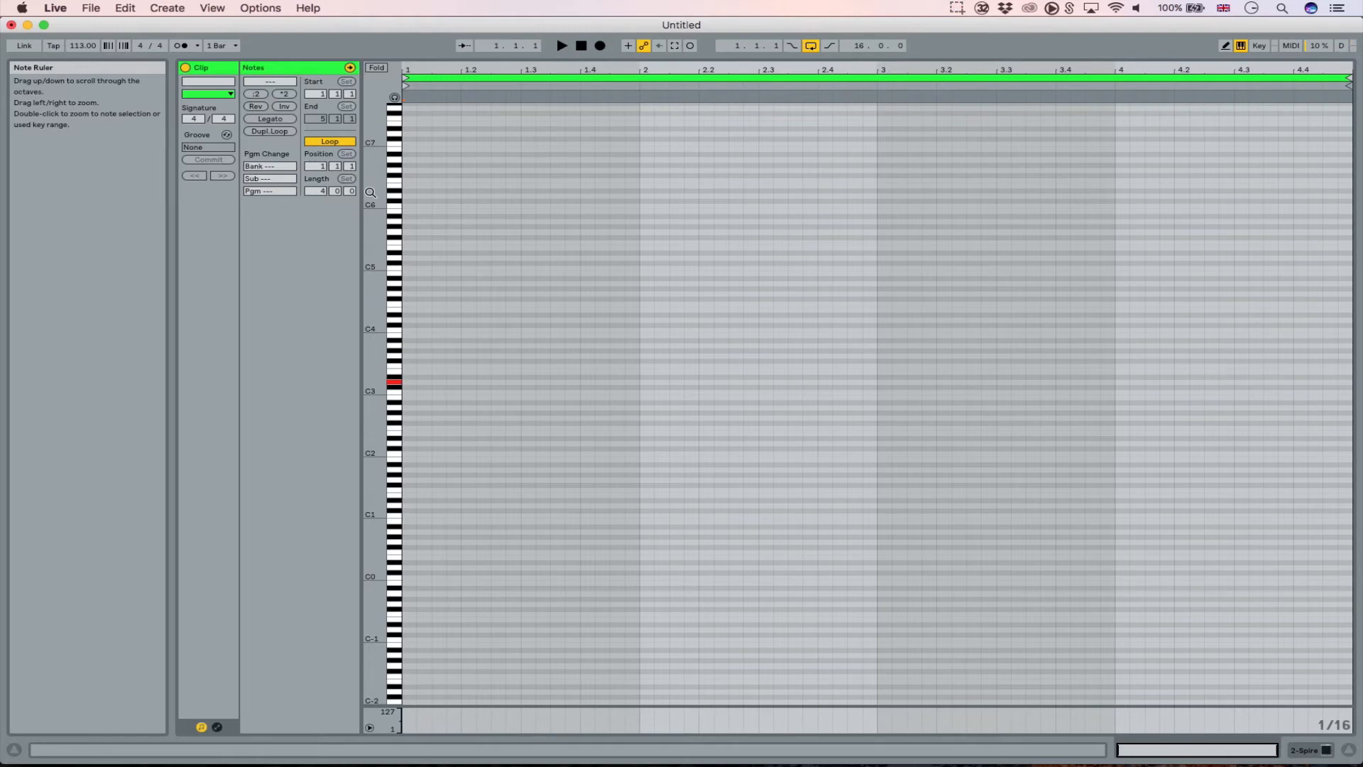
Place an A3 note at the start of the MIDI clip, audition it and shorten it to an eighth note.
{"action": "left_click", "coordinate": [409, 345]}
{"action": "left_click_drag", "start_coordinate": [409, 344], "coordinate": [459, 348]}
{"action": "key", "text": "space"}
{"action": "key", "text": "space"}
{"action": "key", "text": "shift+Left"}
{"action": "key", "text": "shift+Left"}
Duplicate the A3 note into a descending eighth-note line of G3, F3 and E3 followed by four D3 notes, and play it.
{"action": "key", "text": "super+d"}
{"action": "key", "text": "Down"}
{"action": "key", "text": "Down"}
{"action": "key", "text": "super+d"}
{"action": "key", "text": "Down"}
{"action": "key", "text": "Down"}
{"action": "key", "text": "super+d"}
{"action": "key", "text": "Down"}
{"action": "key", "text": "super+d"}
{"action": "key", "text": "Down"}
{"action": "key", "text": "Down"}
{"action": "key", "text": "super+d"}
{"action": "key", "text": "super+d"}
{"action": "key", "text": "super+d"}
{"action": "key", "text": "space"}
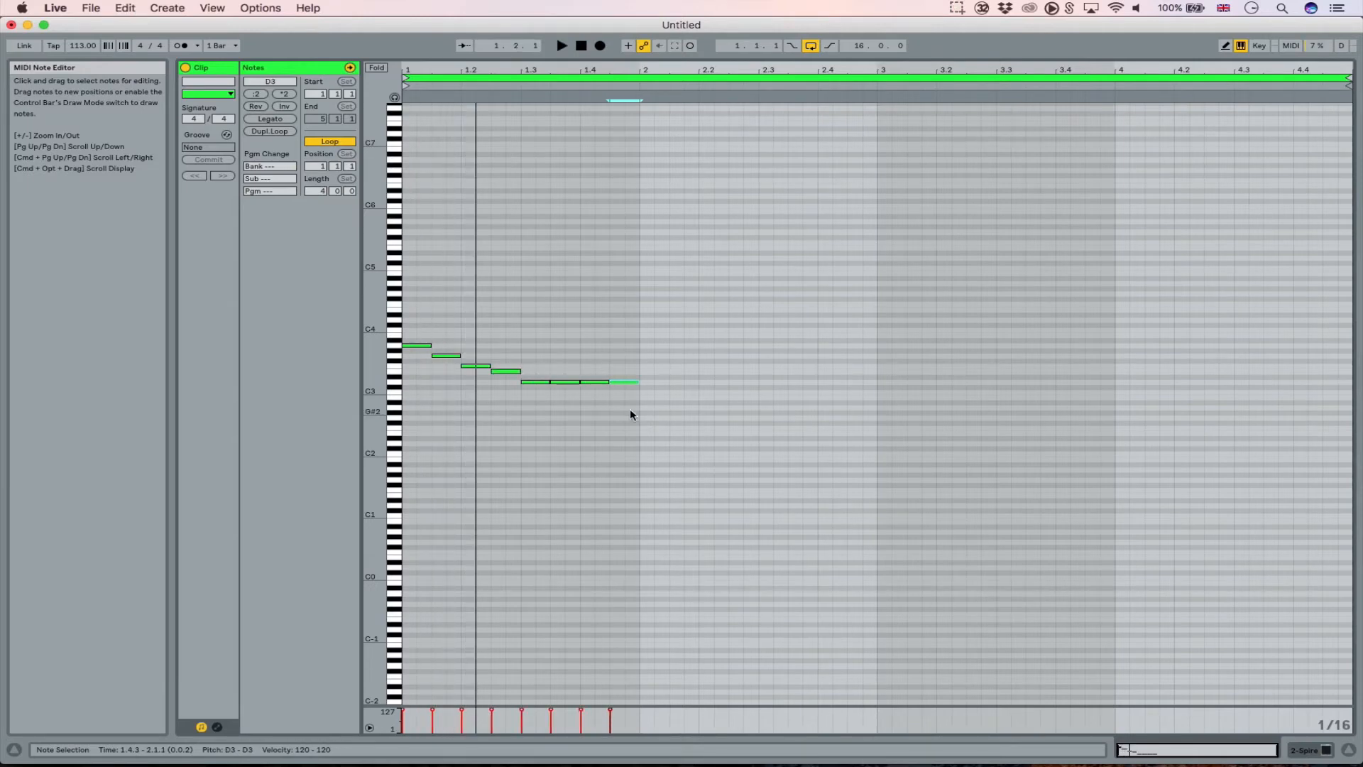
Set the song tempo to 128 BPM, stretch the clip's notes to double length and listen to the result.
{"action": "left_click", "coordinate": [631, 415]}
{"action": "left_click", "coordinate": [75, 47]}
{"action": "type", "text": "128"}
{"action": "key", "text": "Return"}
{"action": "left_click", "coordinate": [508, 273]}
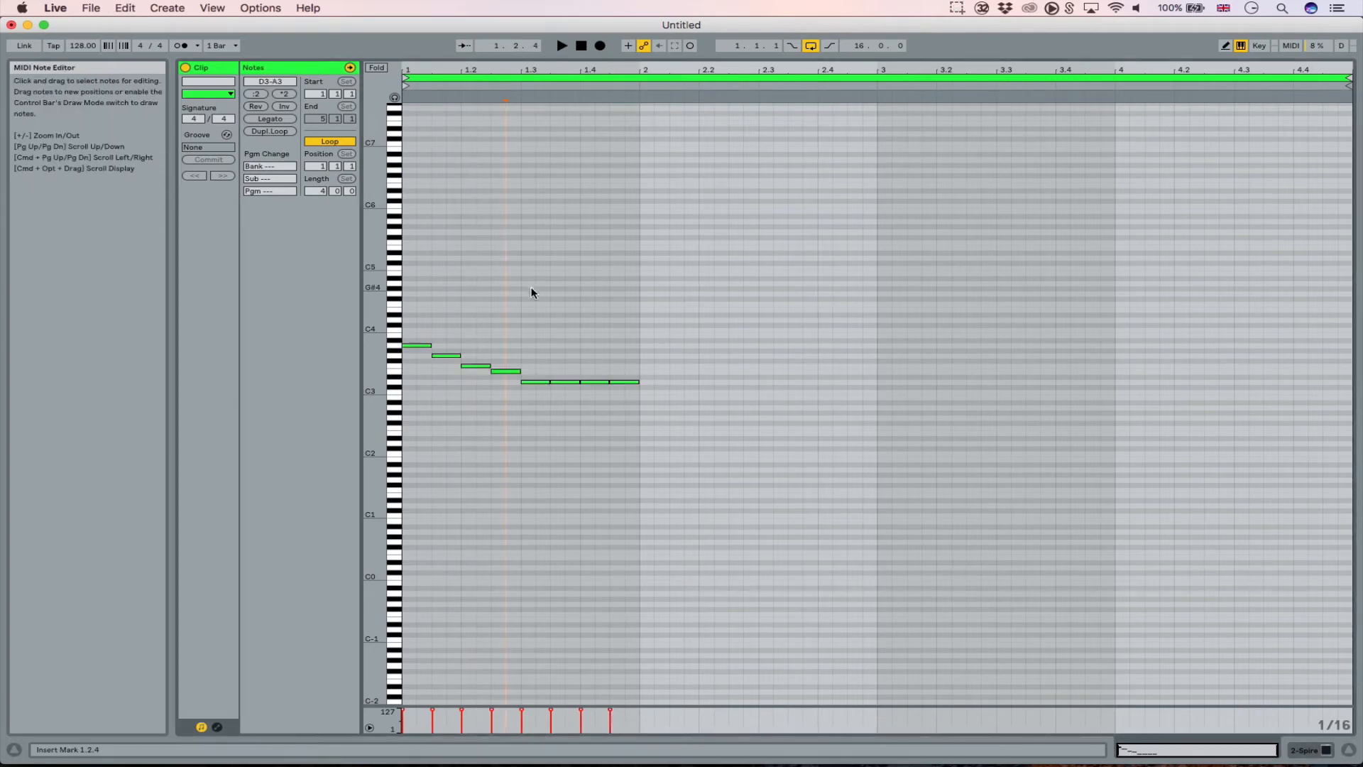
{"action": "left_click", "coordinate": [284, 94]}
{"action": "key", "text": "space"}
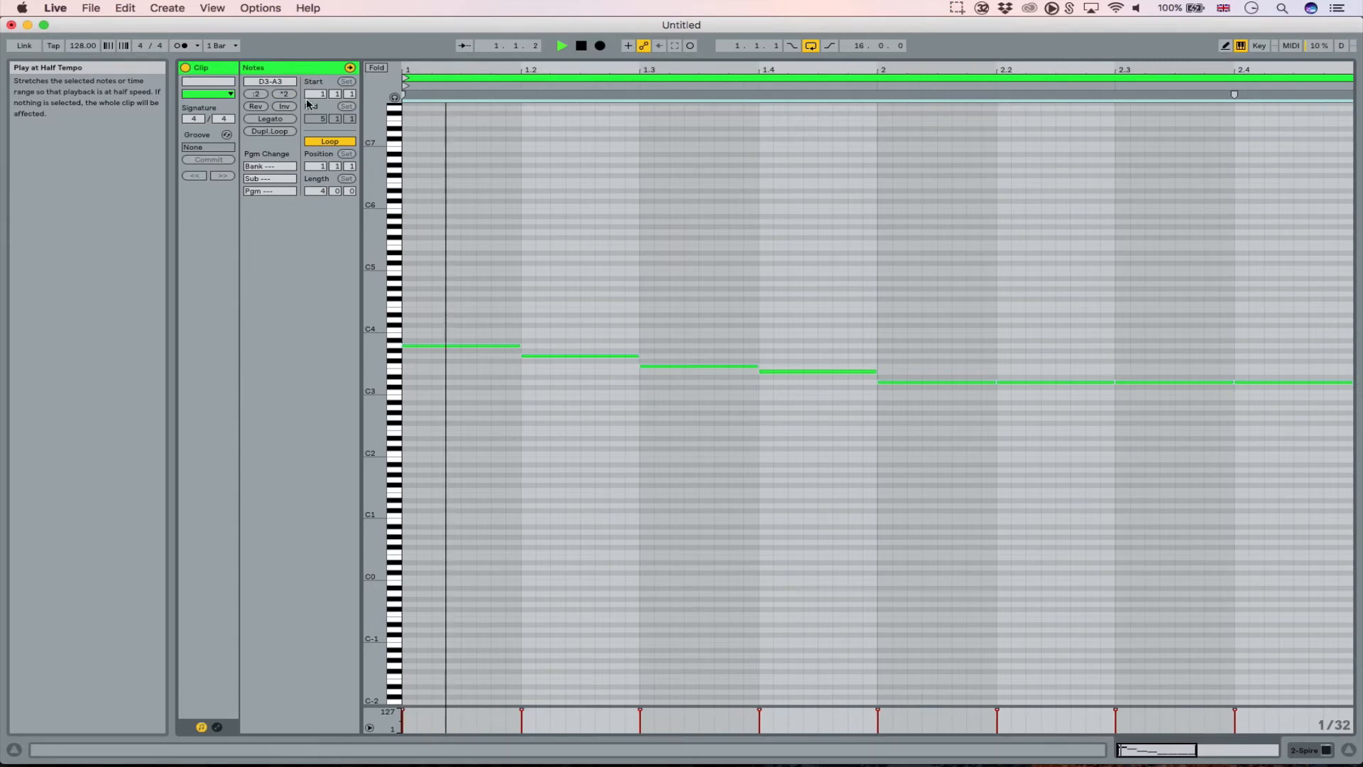
{"action": "key", "text": "space"}
Shorten the opening A3 note to three sixteenths and delete all the notes after it.
{"action": "left_click_drag", "start_coordinate": [499, 418], "coordinate": [468, 202]}
{"action": "key", "text": "shift+Left"}
{"action": "key", "text": "shift+Left"}
{"action": "left_click_drag", "start_coordinate": [599, 292], "coordinate": [1354, 652]}
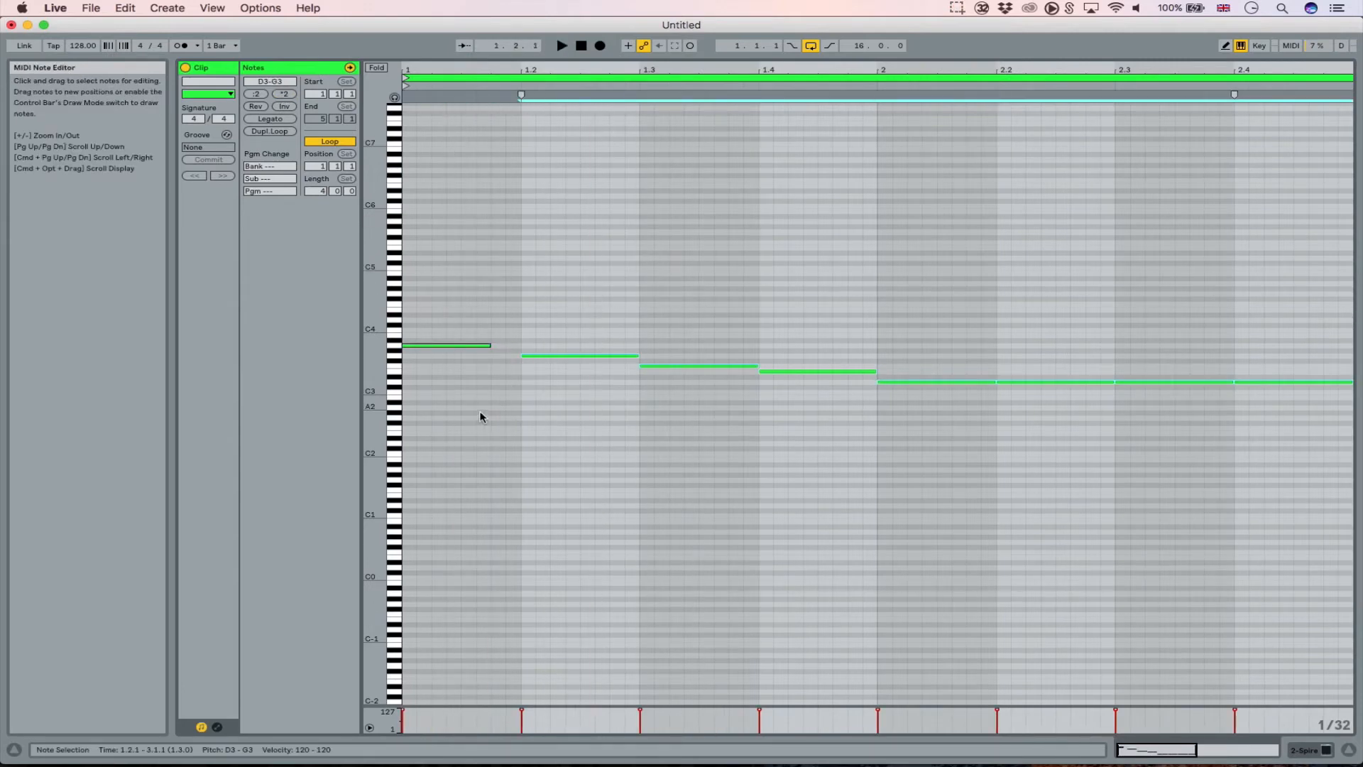
{"action": "key", "text": "Delete"}
Duplicate the A3 note back to back into a descending line of G3, F3 and three E3 notes, checking it in playback.
{"action": "left_click_drag", "start_coordinate": [477, 411], "coordinate": [472, 207]}
{"action": "key", "text": "super+d"}
{"action": "key", "text": "Down"}
{"action": "key", "text": "Down"}
{"action": "key", "text": "super+d"}
{"action": "key", "text": "Down"}
{"action": "key", "text": "Down"}
{"action": "key", "text": "super+d"}
{"action": "key", "text": "Down"}
{"action": "key", "text": "super+d"}
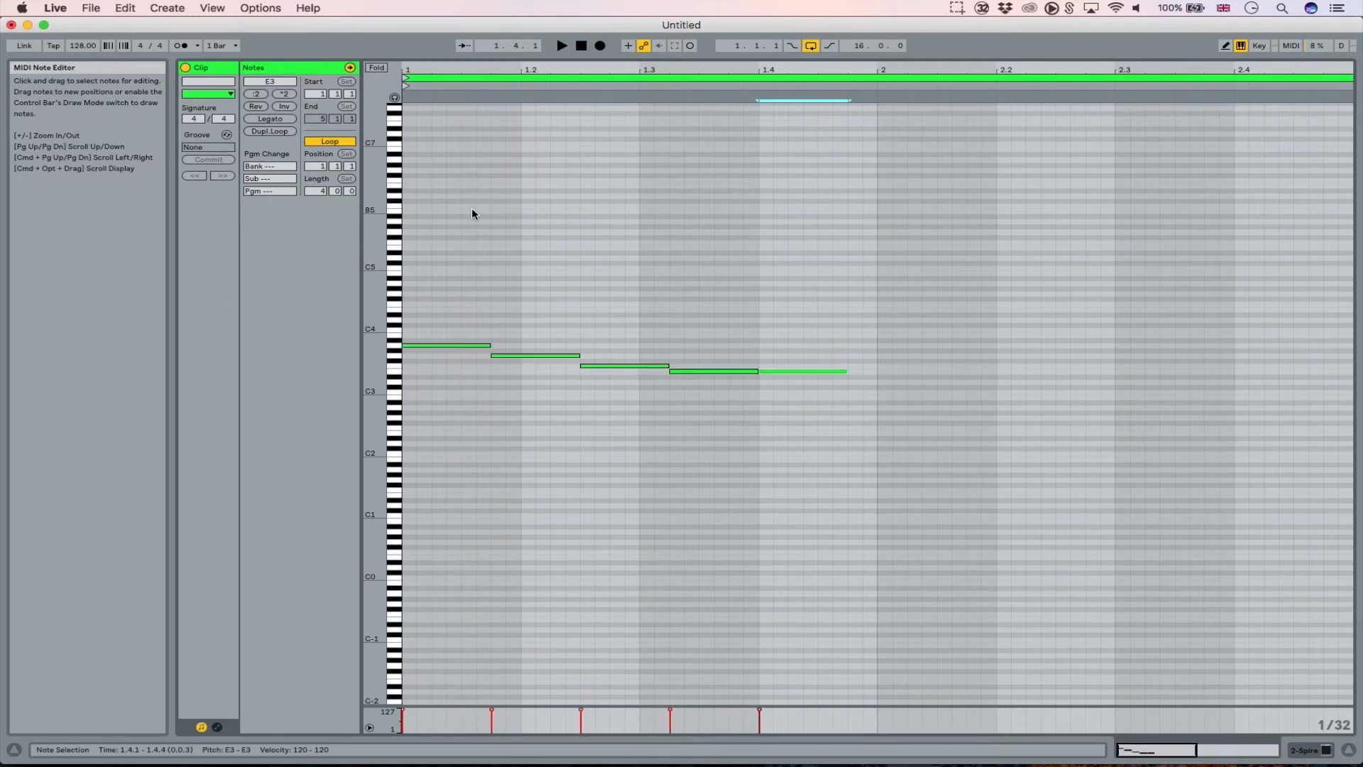
{"action": "key", "text": "space"}
{"action": "key", "text": "super+d"}
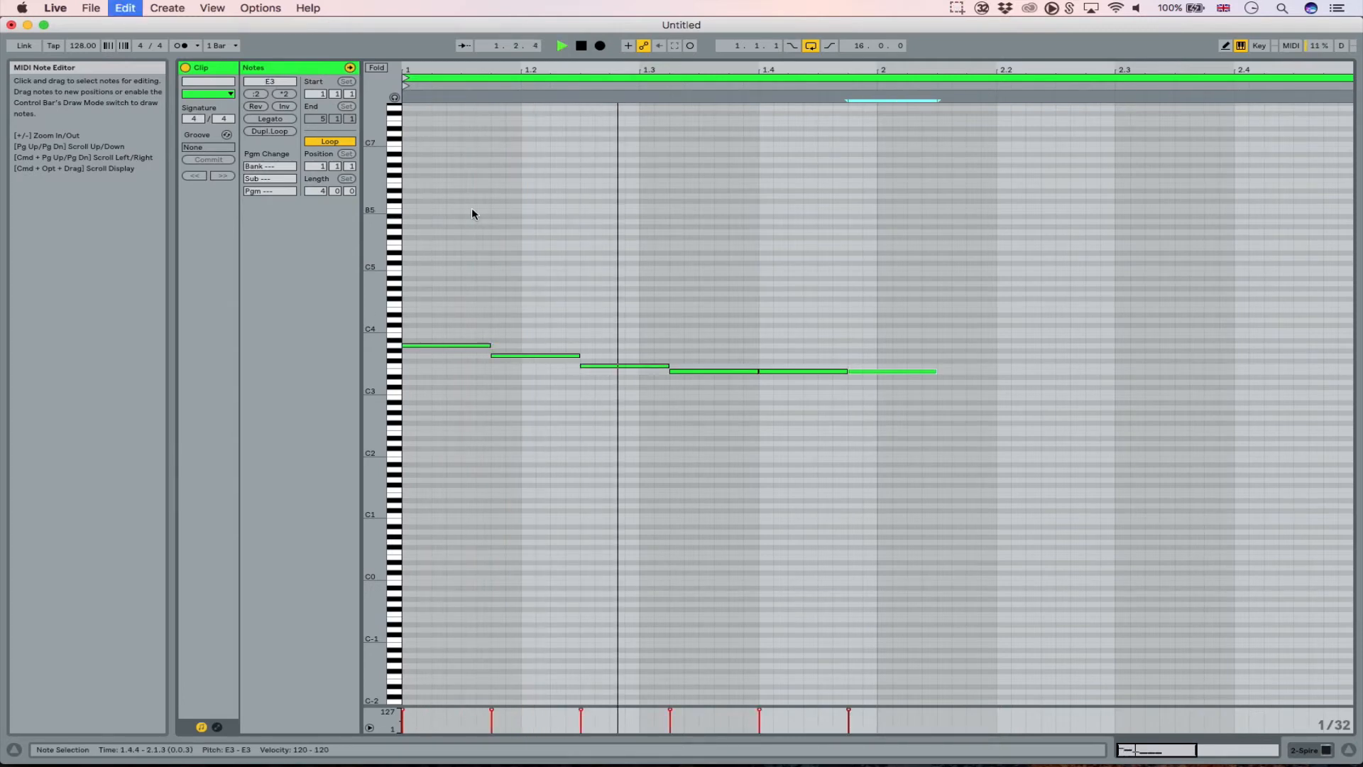
{"action": "key", "text": "space"}
Move the last two E3 notes down to D3 and duplicate the D3 note three more times during playback.
{"action": "left_click_drag", "start_coordinate": [760, 325], "coordinate": [887, 280]}
{"action": "key", "text": "Down"}
{"action": "key", "text": "Down"}
{"action": "key", "text": "space"}
{"action": "key", "text": "super+d"}
{"action": "key", "text": "super+d"}
{"action": "key", "text": "super+d"}
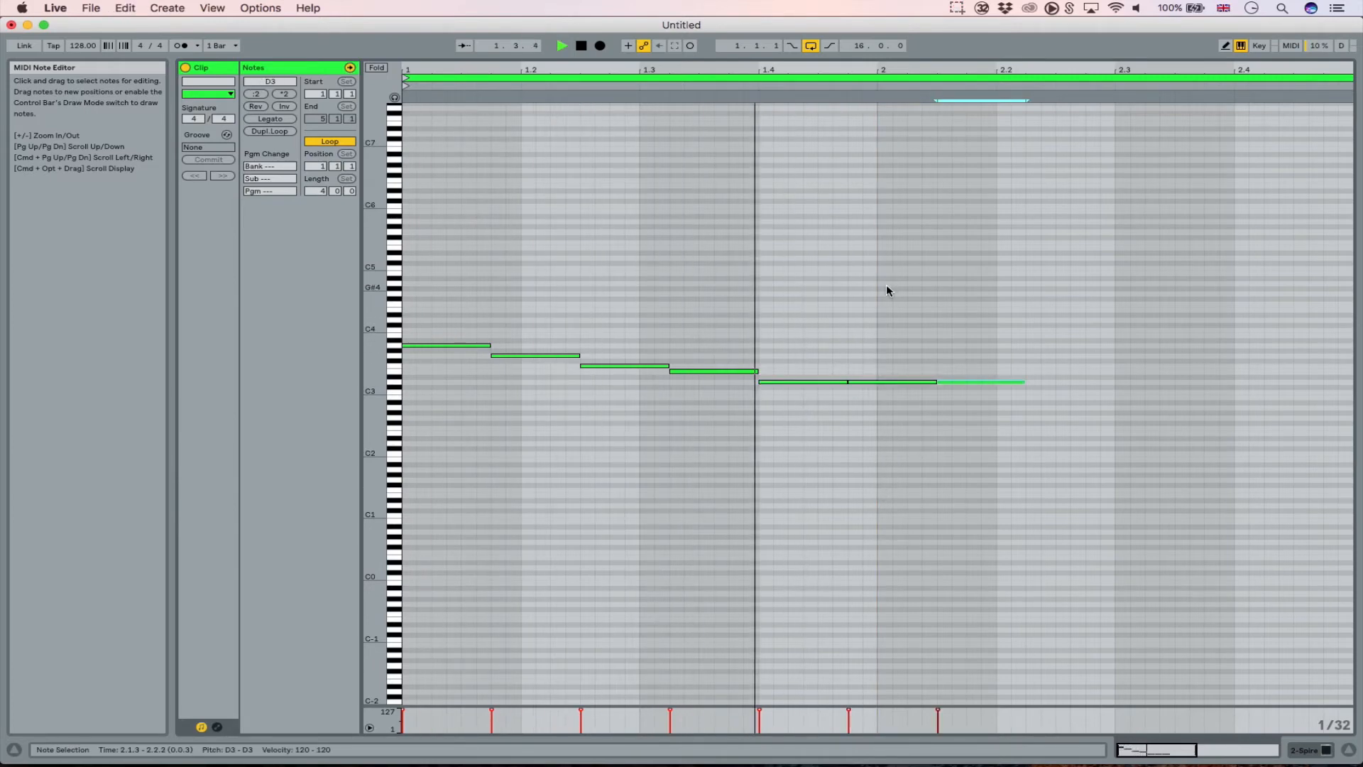
Add two D3 eighth notes from beat 2.4 to the end of bar 2, play the melody and return to the track's devices.
{"action": "double_click", "coordinate": [1239, 382]}
{"action": "left_click_drag", "start_coordinate": [1238, 382], "coordinate": [1294, 383]}
{"action": "key", "text": "super+d"}
{"action": "key", "text": "space"}
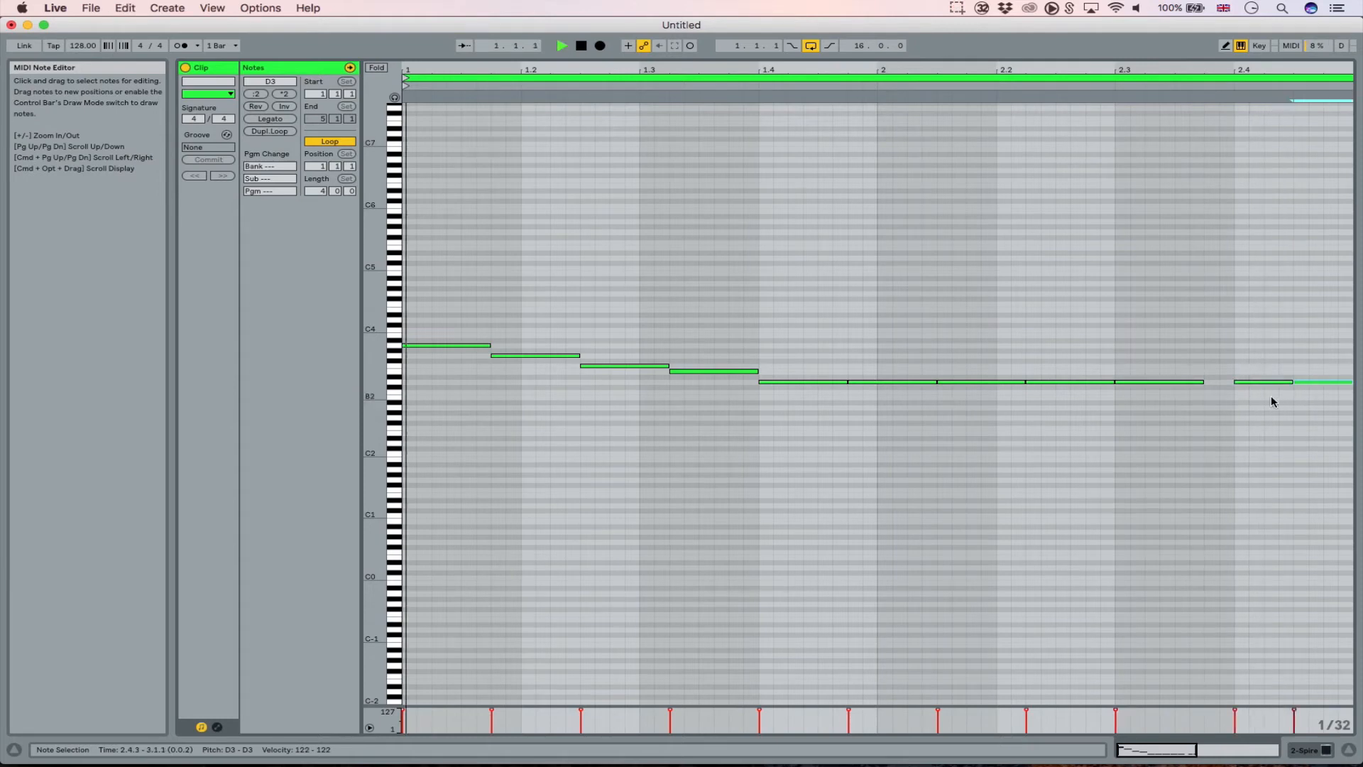
{"action": "key", "text": "space"}
{"action": "key", "text": "shift+Tab"}
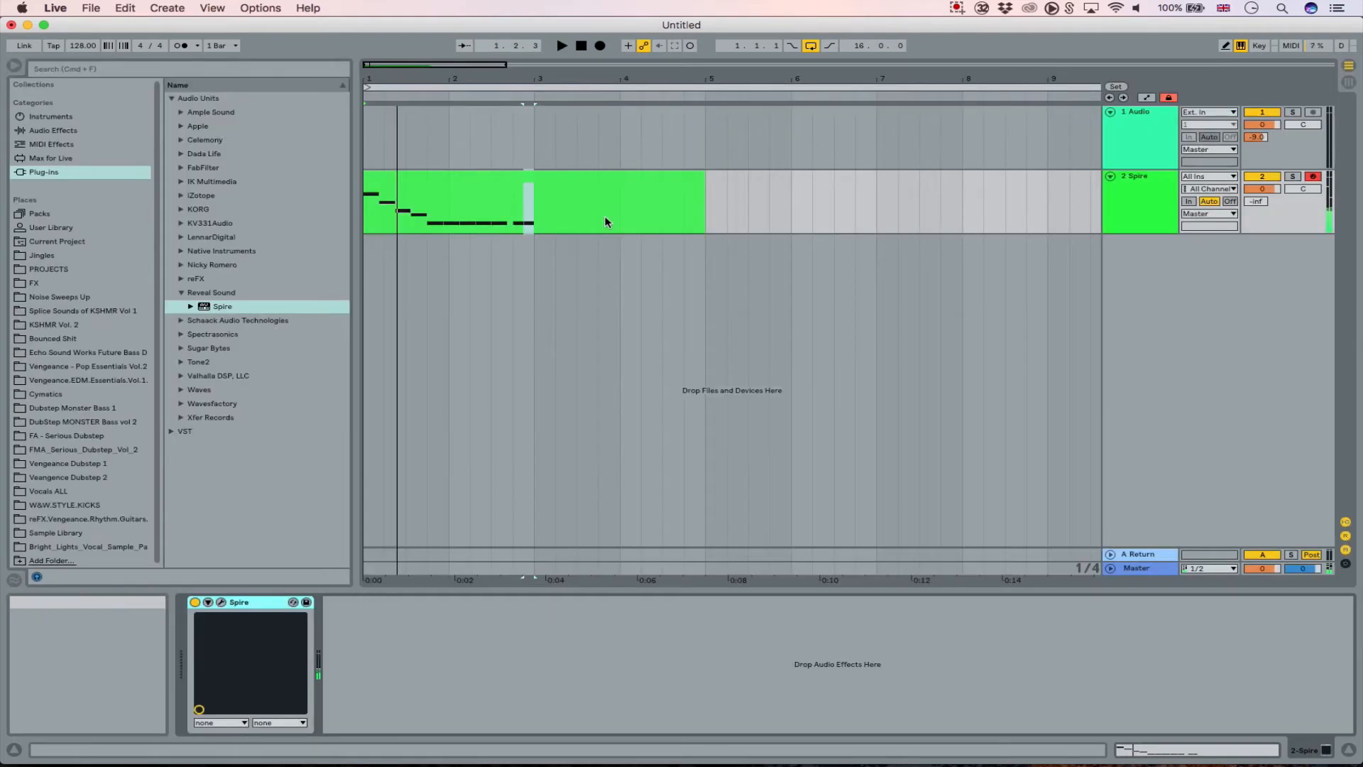
Reopen Spire, mute its built-in reverb and close the synth window.
{"action": "left_click", "coordinate": [427, 183]}
{"action": "left_click", "coordinate": [222, 602]}
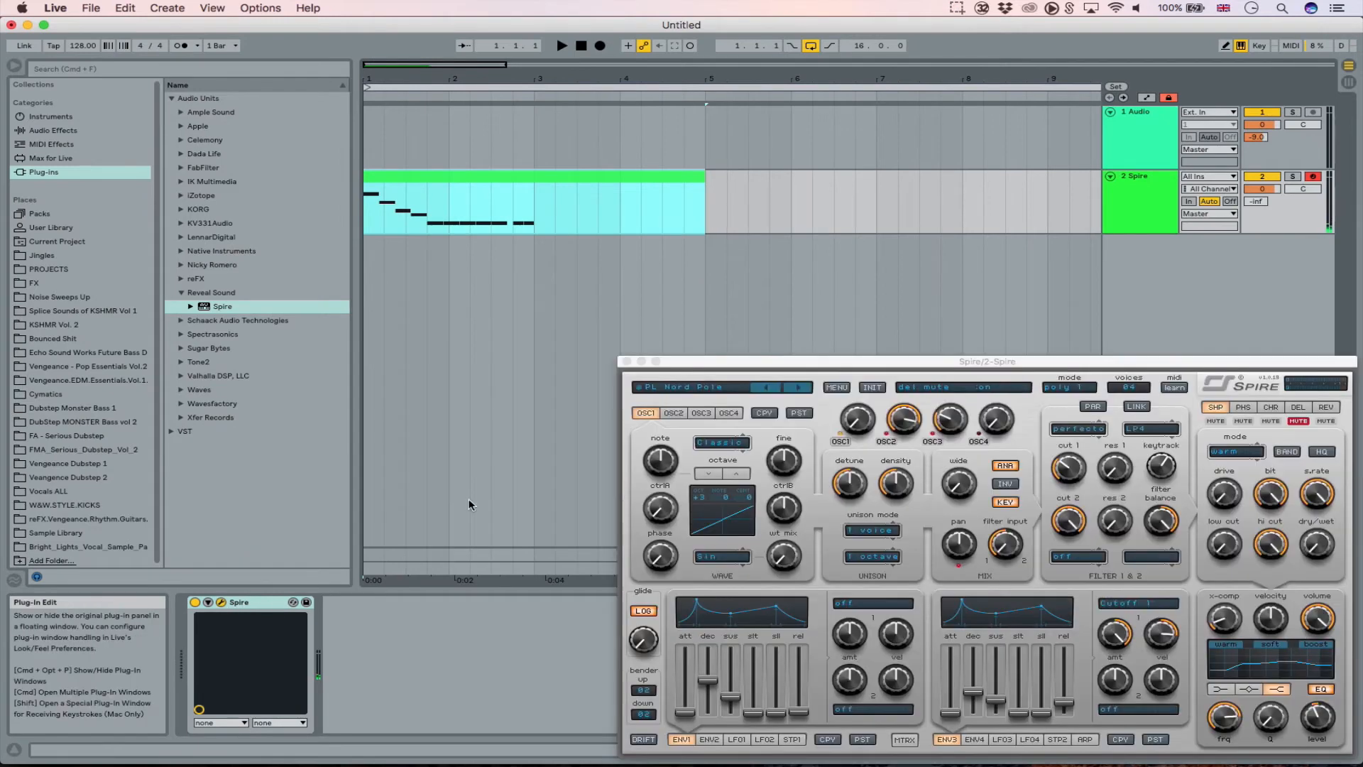
{"action": "left_click", "coordinate": [1325, 421]}
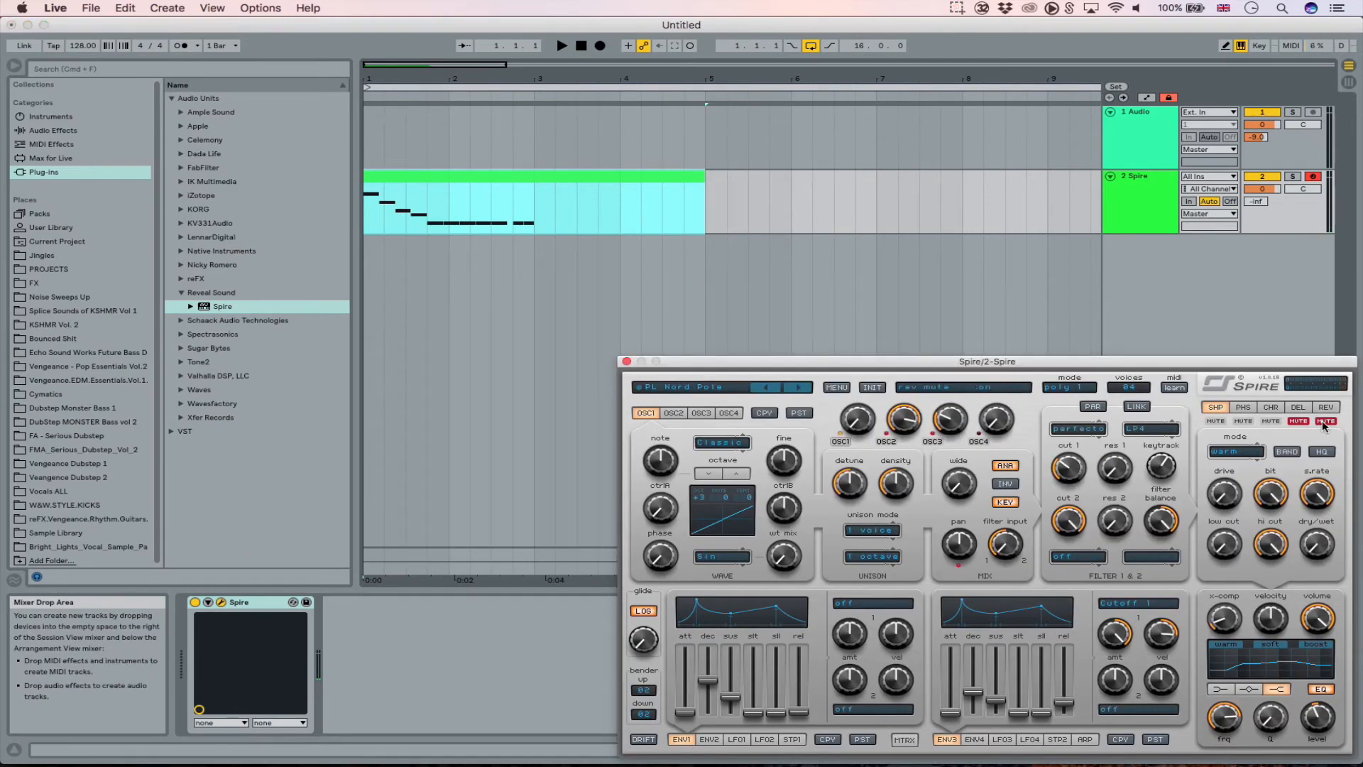
{"action": "left_click", "coordinate": [625, 361]}
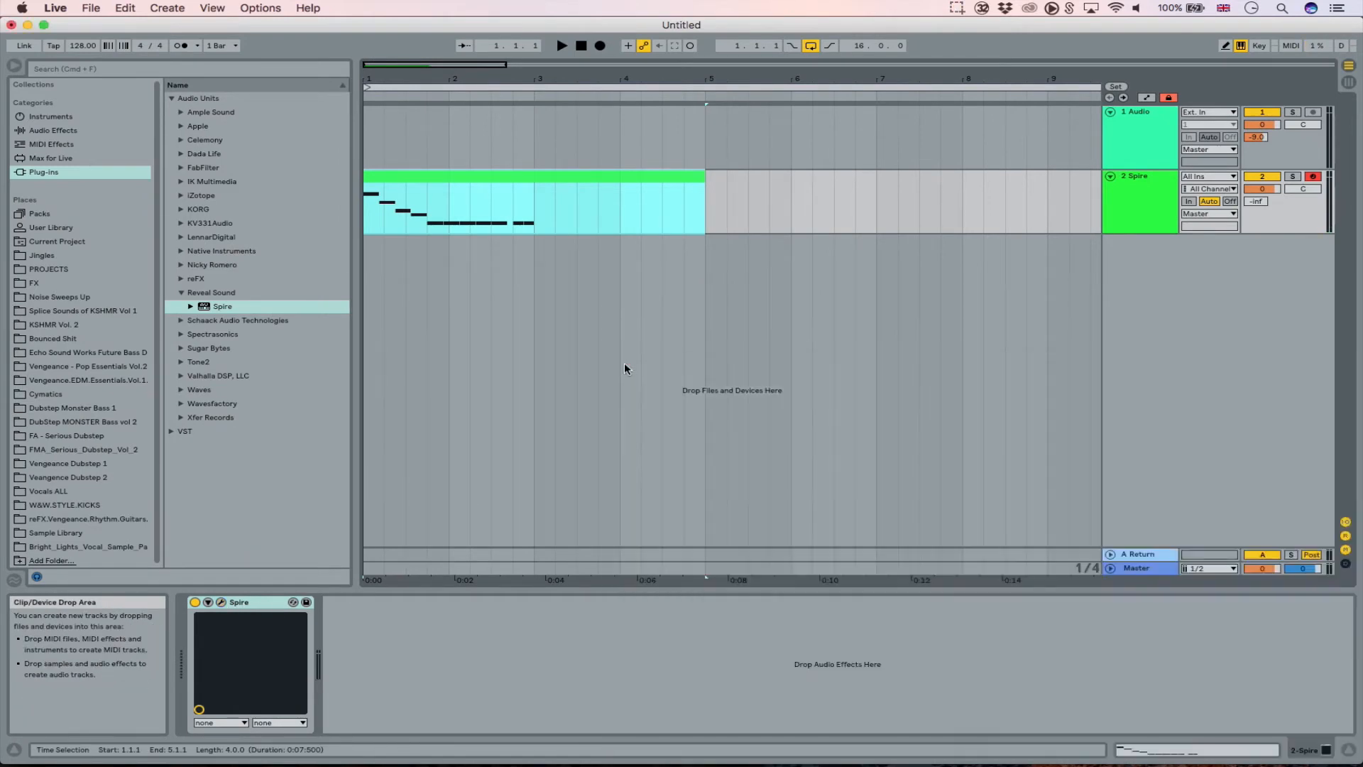
Load ValhallaRoom onto return track A and raise its reverb decay to 3.13 s.
{"action": "left_click", "coordinate": [624, 368]}
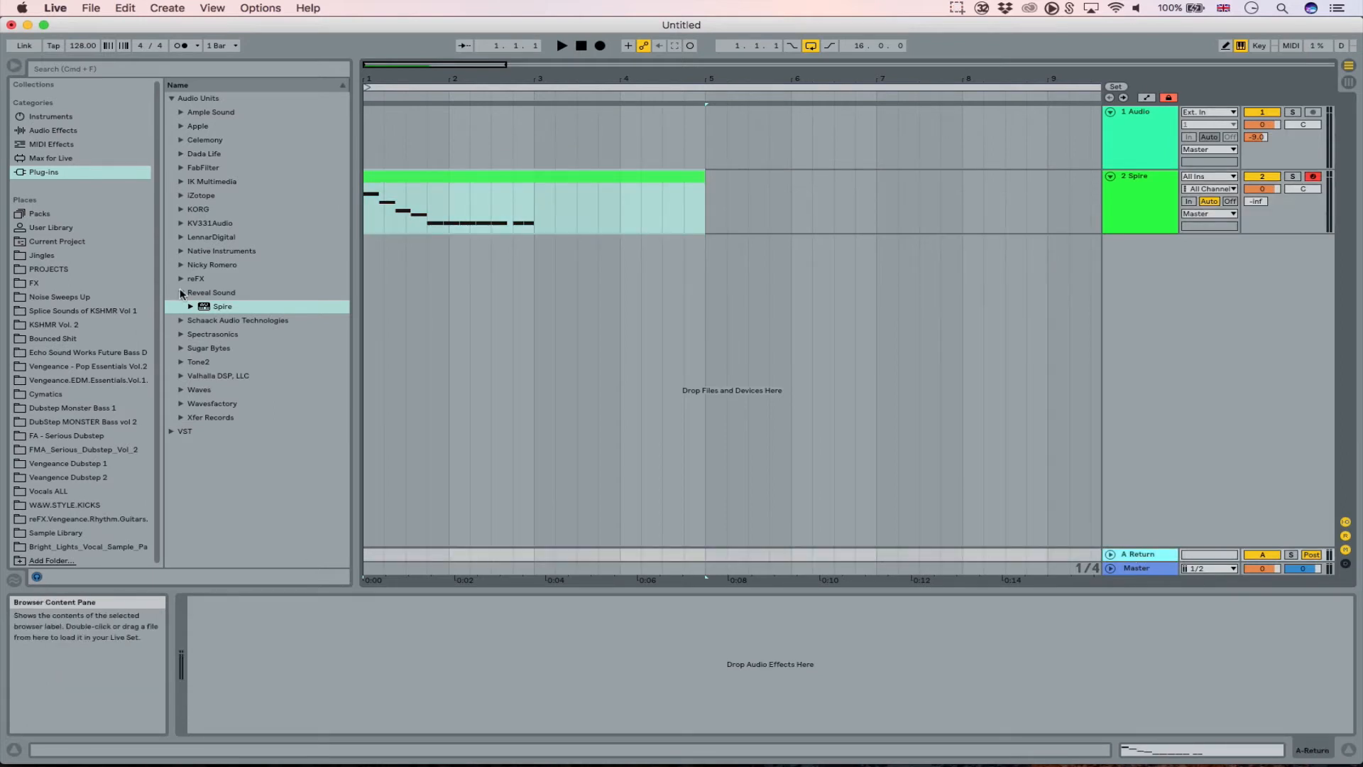
{"action": "left_click", "coordinate": [243, 377]}
{"action": "left_click_drag", "start_coordinate": [237, 376], "coordinate": [362, 646]}
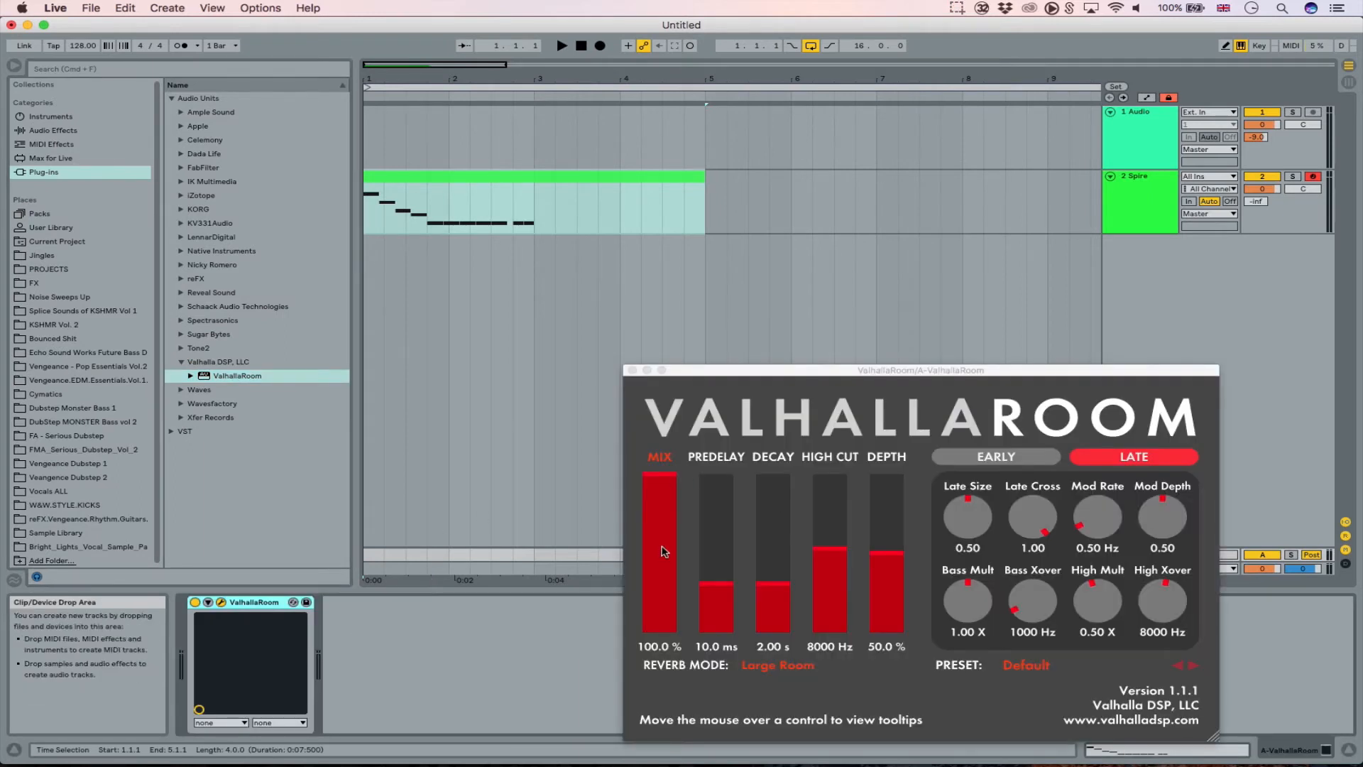
{"action": "left_click_drag", "start_coordinate": [781, 565], "coordinate": [778, 582]}
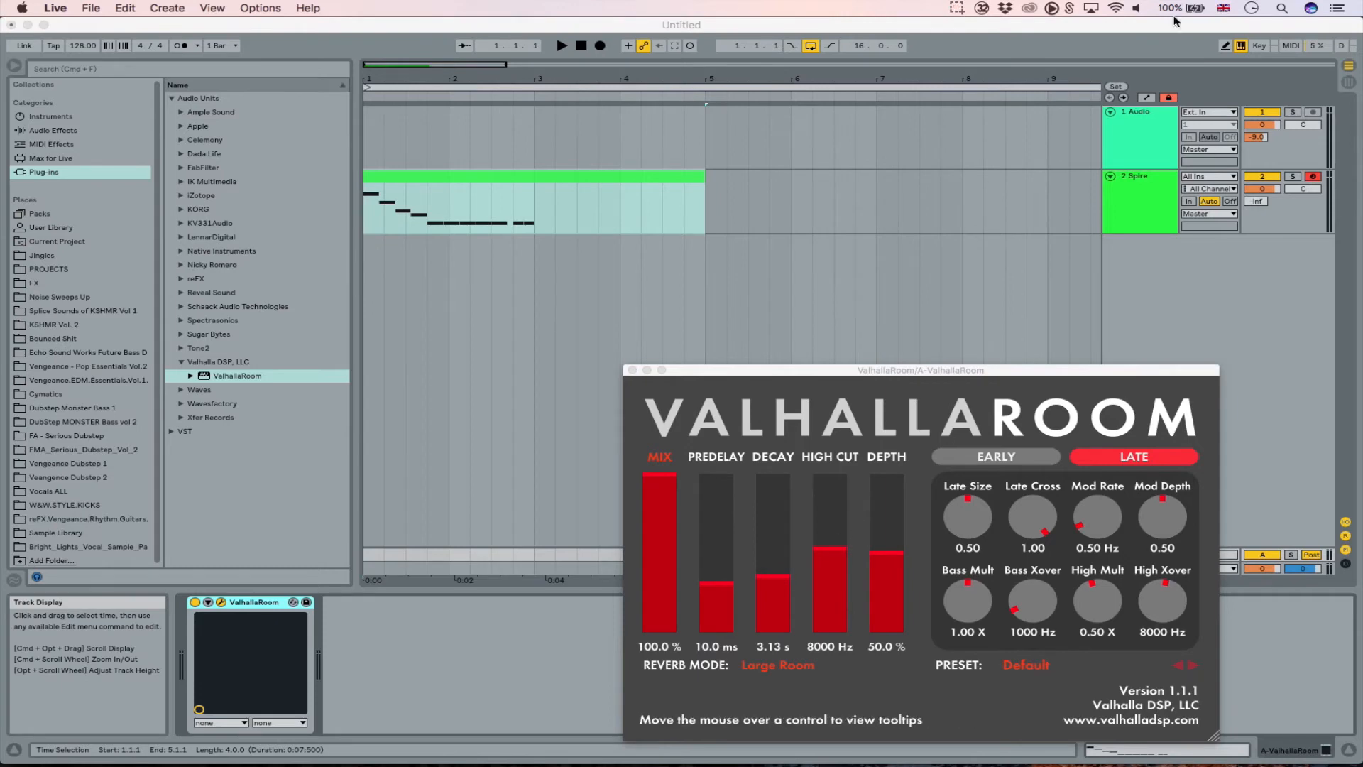
Show the mixer, raise the Spire track's send to return A to -11.4 dB and start playback.
{"action": "left_click", "coordinate": [1140, 181]}
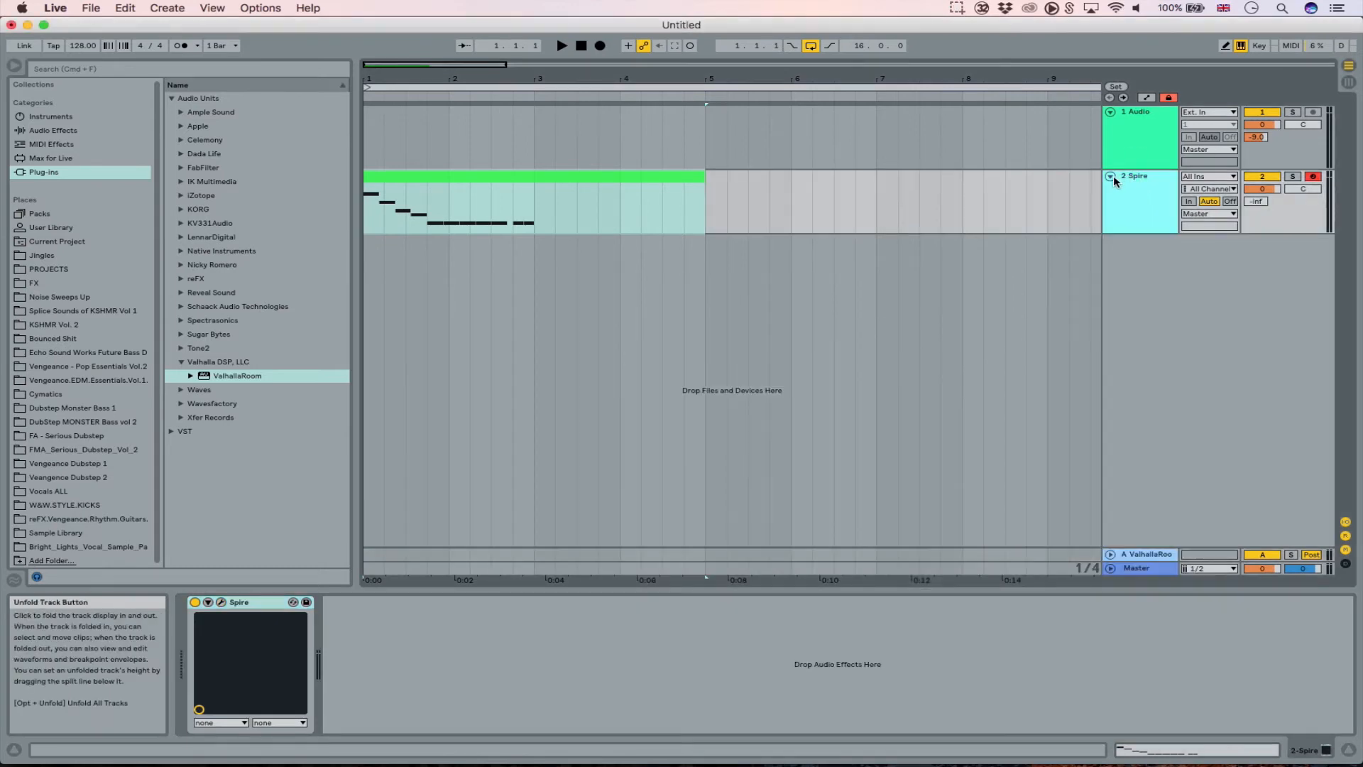
{"action": "key", "text": "Tab"}
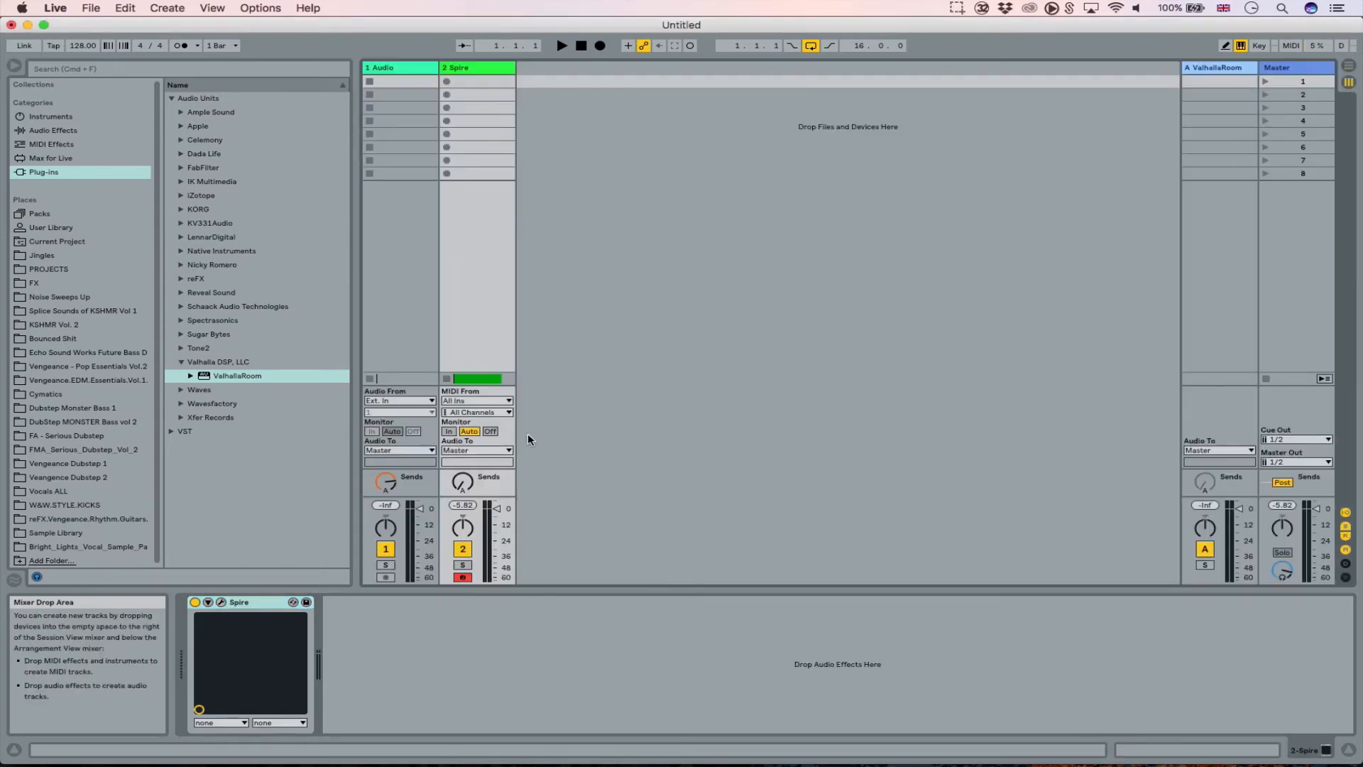
{"action": "left_click_drag", "start_coordinate": [459, 482], "coordinate": [460, 465]}
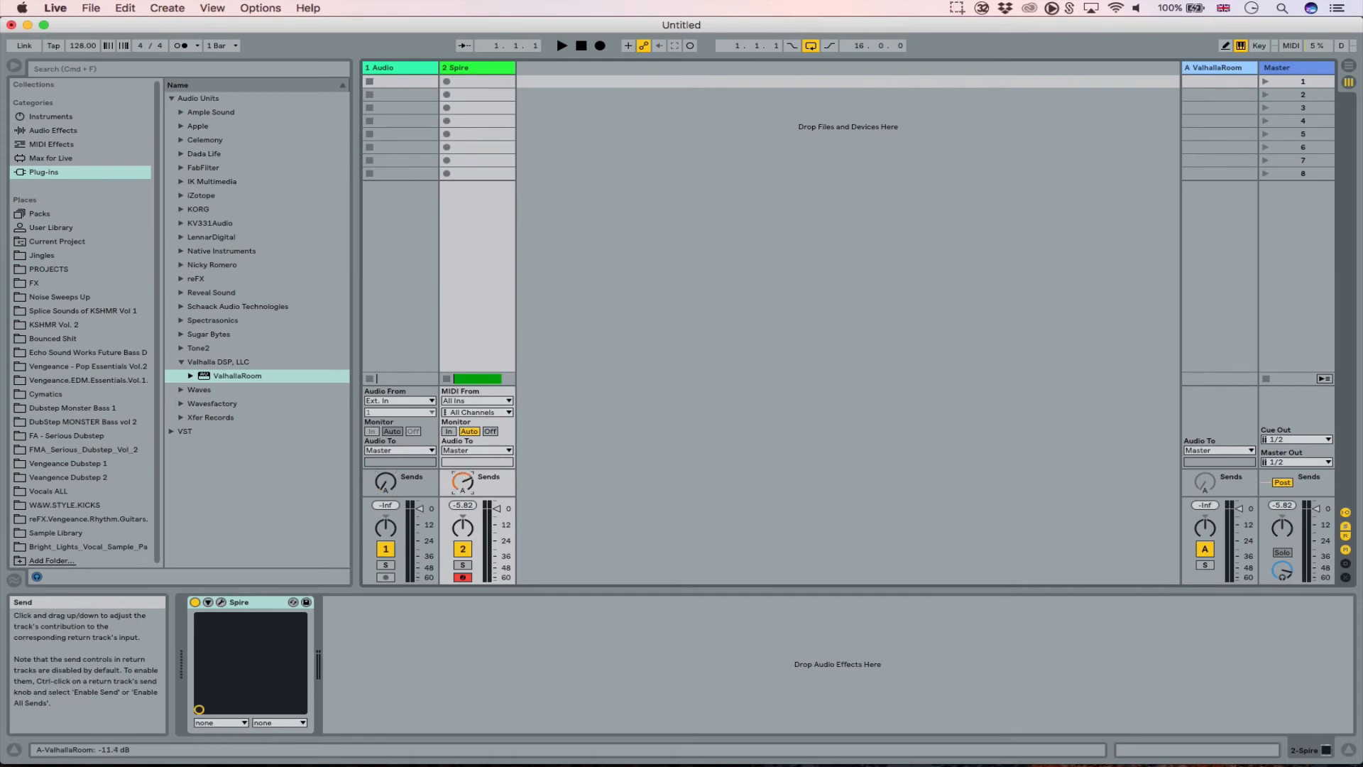
{"action": "key", "text": "space"}
Raise ValhallaRoom's decay to 4.67 s and increase the Spire track's send to return A further during playback.
{"action": "left_click", "coordinate": [1192, 71]}
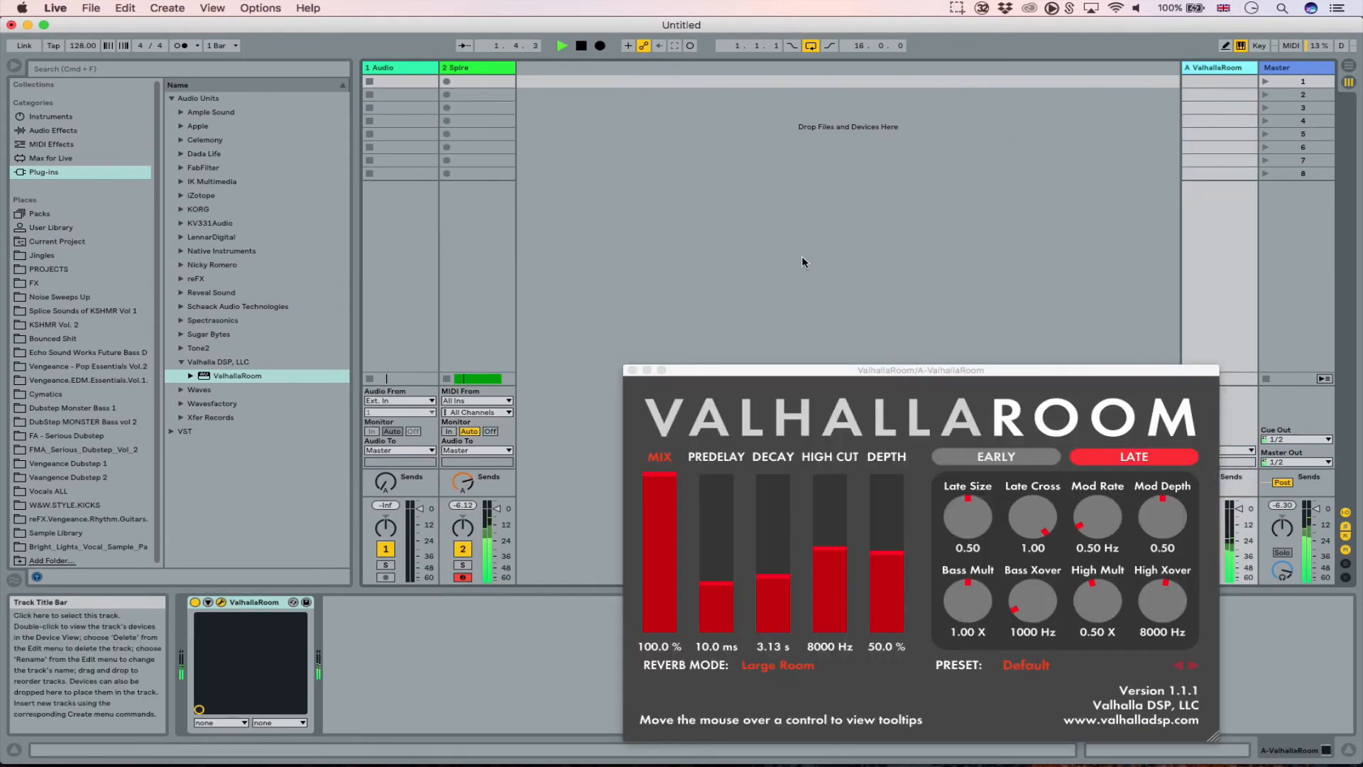
{"action": "left_click_drag", "start_coordinate": [775, 576], "coordinate": [774, 569]}
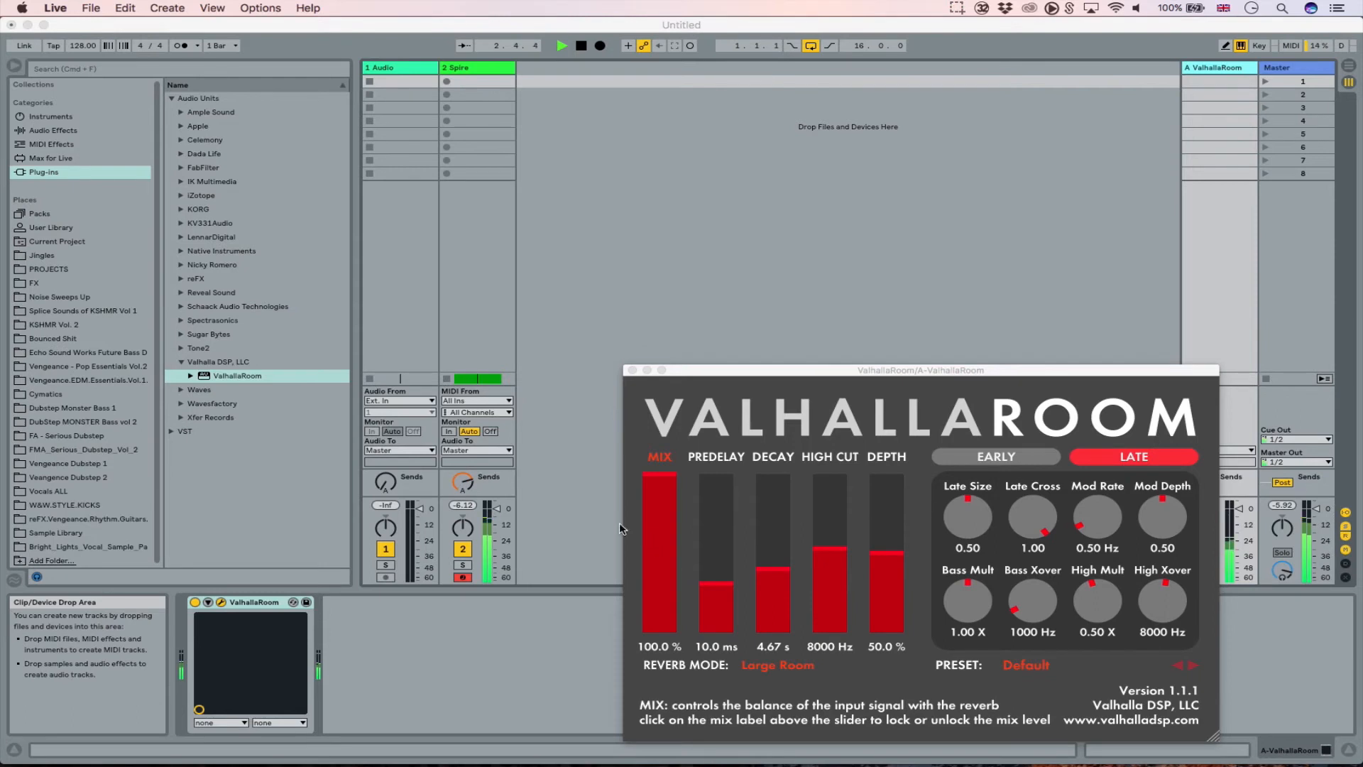
{"action": "left_click_drag", "start_coordinate": [462, 483], "coordinate": [462, 477]}
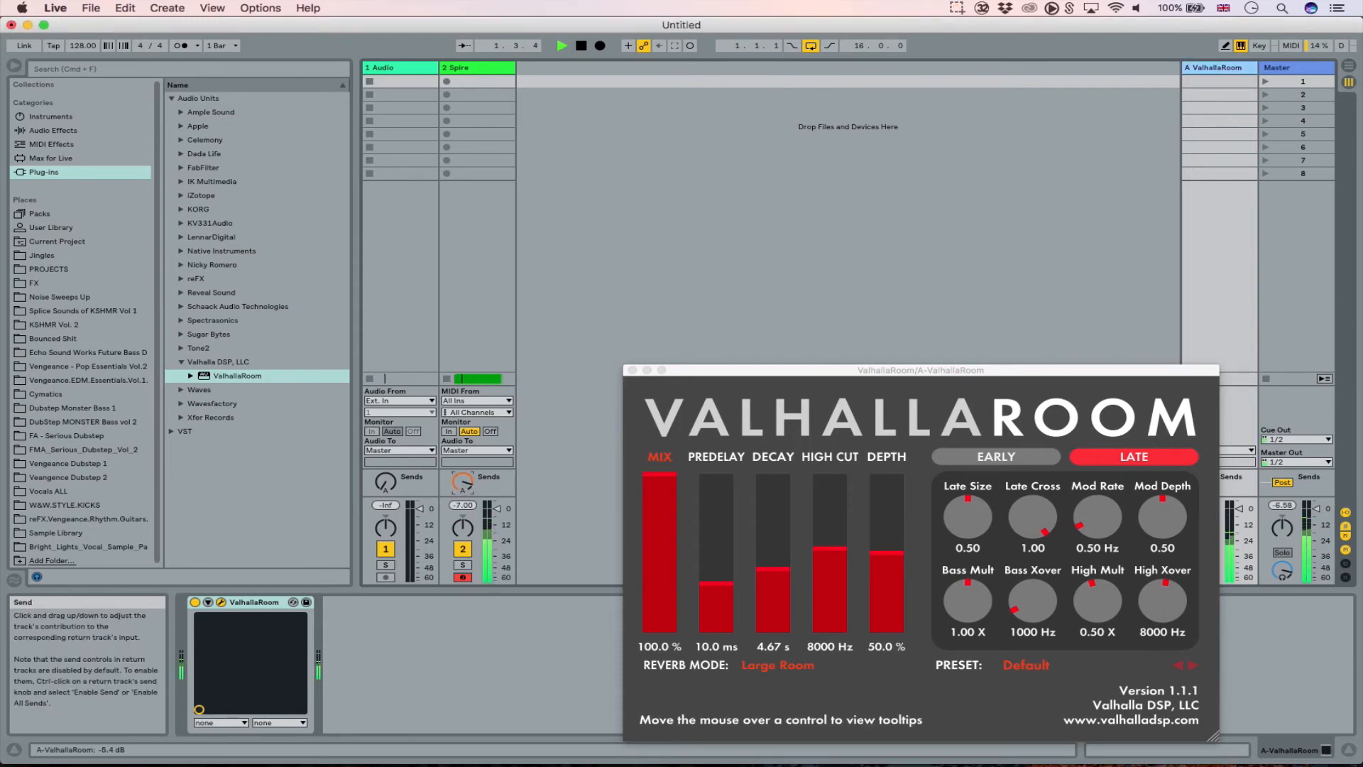
{"action": "left_click_drag", "start_coordinate": [462, 477], "coordinate": [462, 470]}
{"action": "key", "text": "space"}
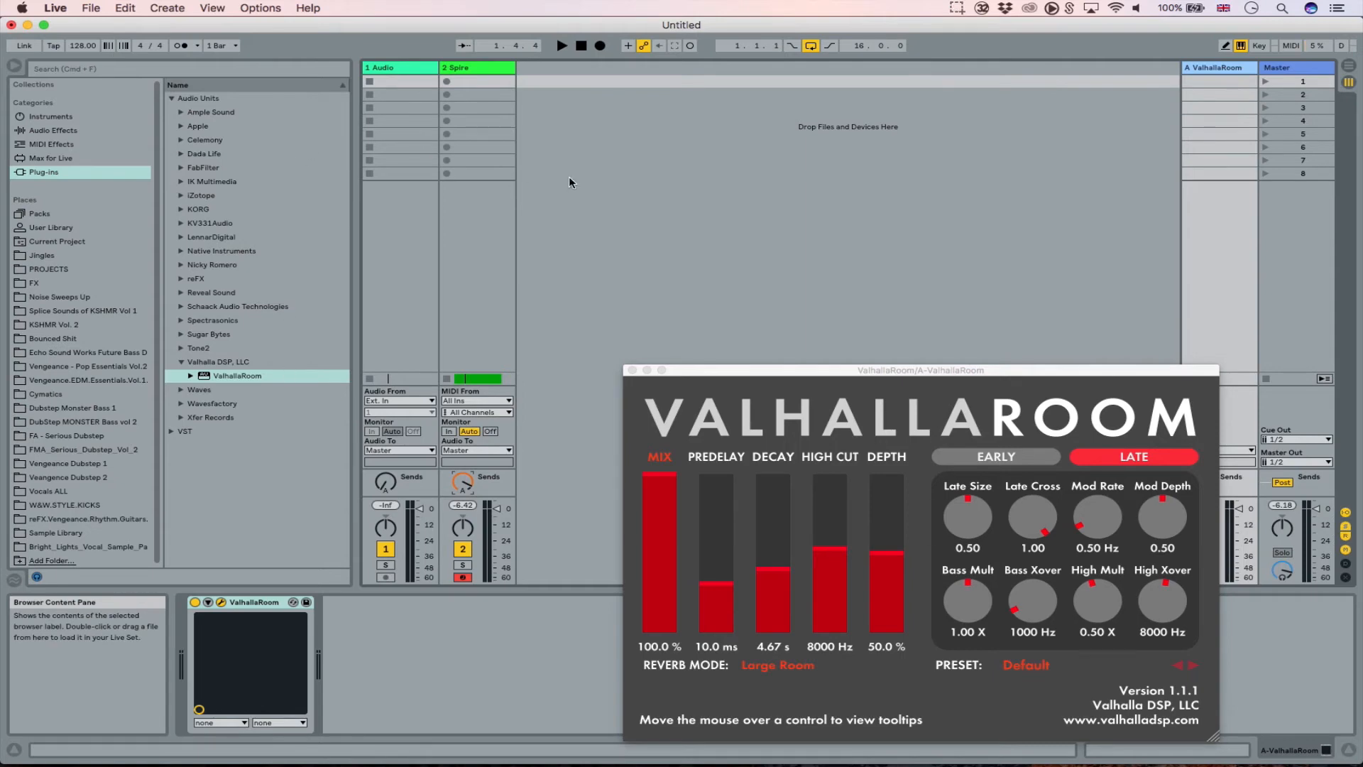
Add a Compressor after ValhallaRoom on return A and enable its sidechain with 2-Spire as the source.
{"action": "key", "text": "Tab"}
{"action": "left_click", "coordinate": [53, 130]}
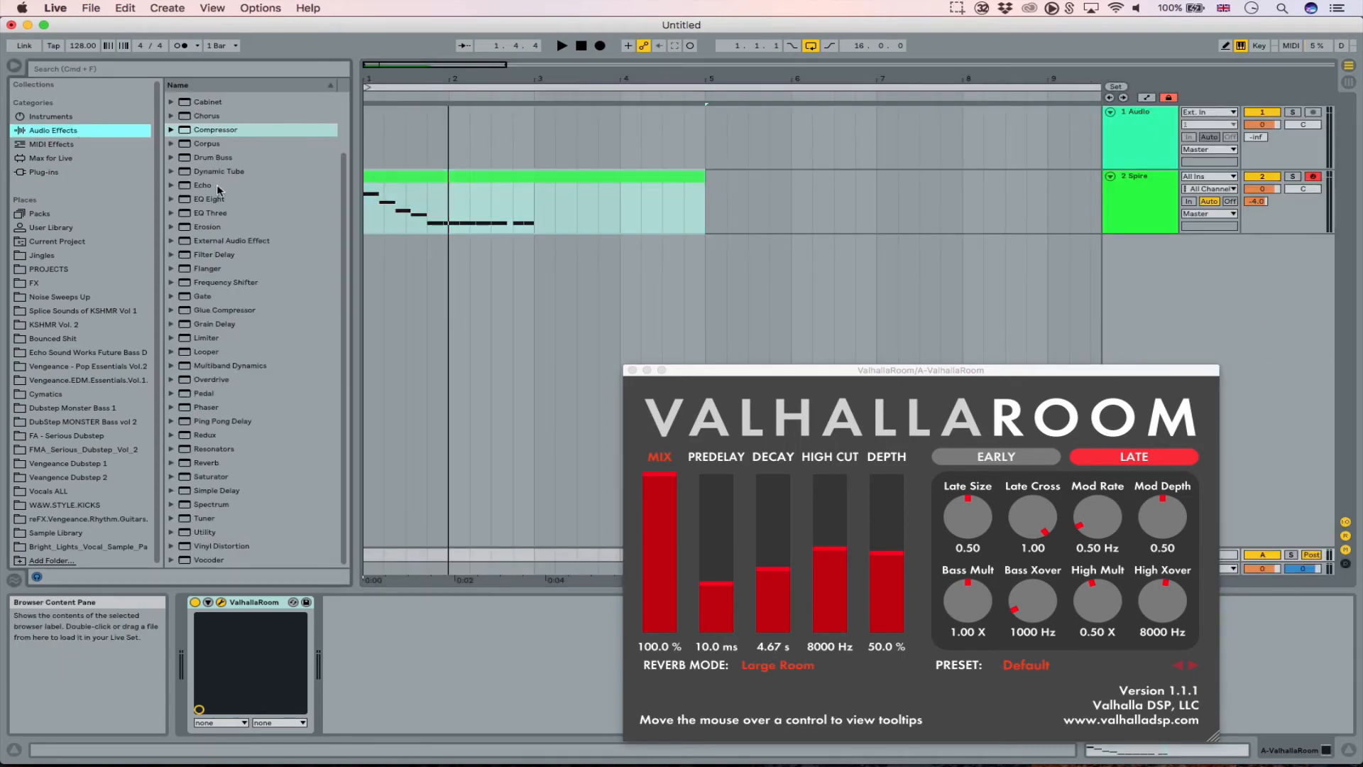
{"action": "scroll", "coordinate": [237, 182], "scroll_direction": "up", "scroll_amount": 3}
{"action": "left_click_drag", "start_coordinate": [224, 195], "coordinate": [416, 639]}
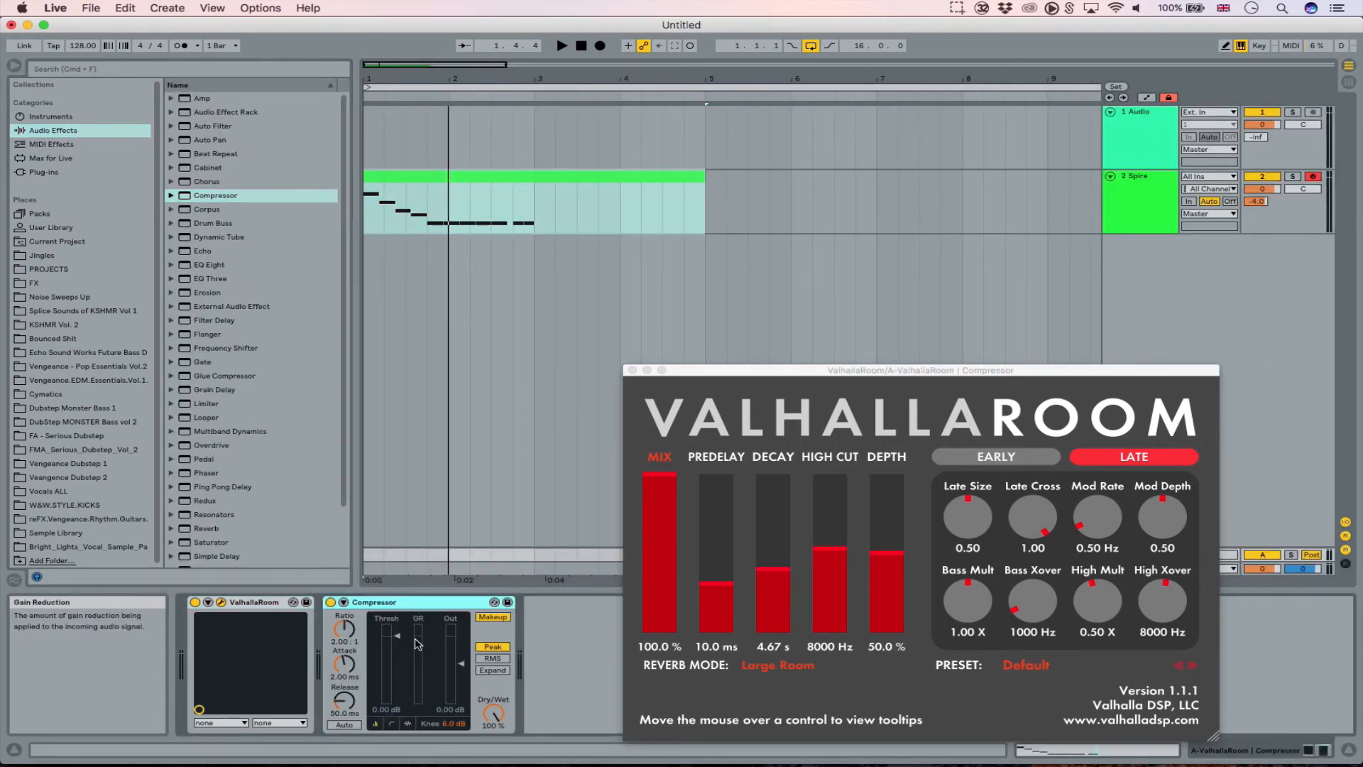
{"action": "left_click", "coordinate": [344, 602]}
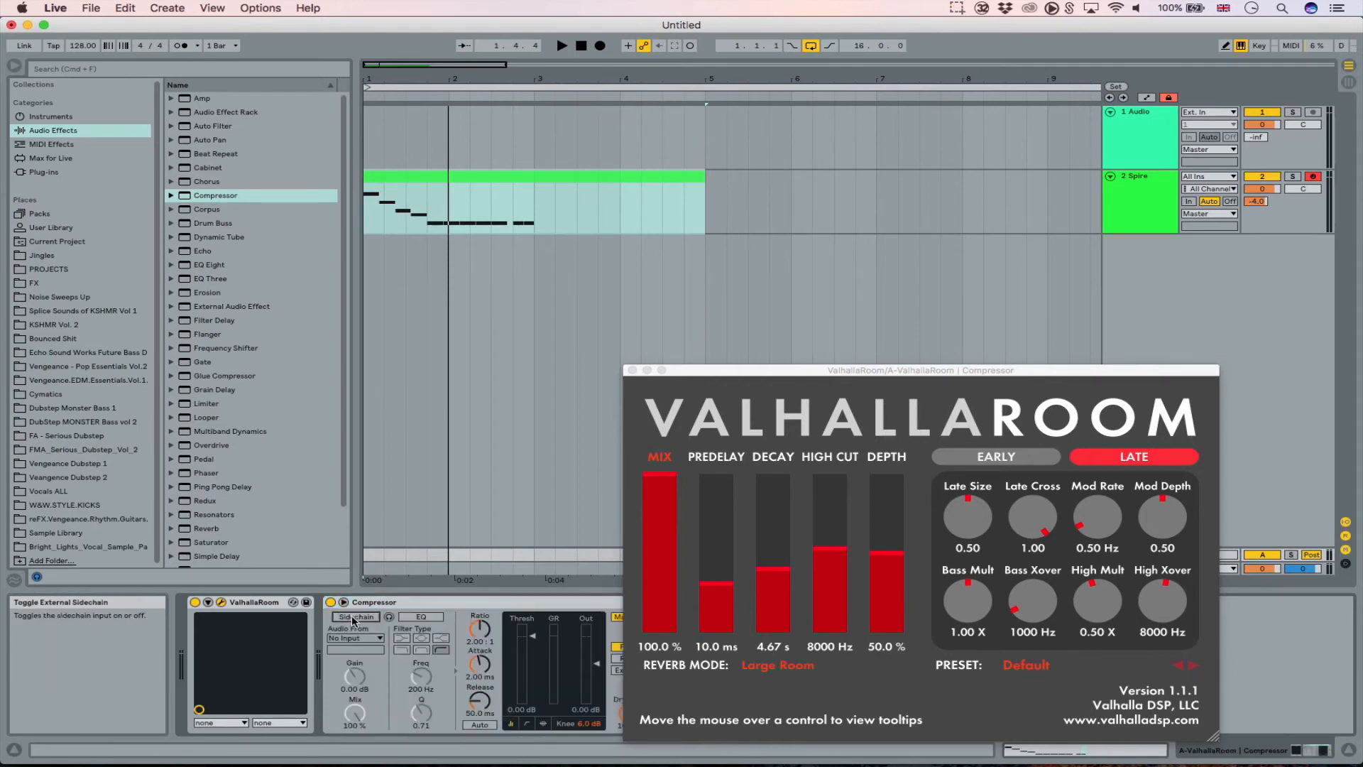
{"action": "left_click", "coordinate": [362, 637]}
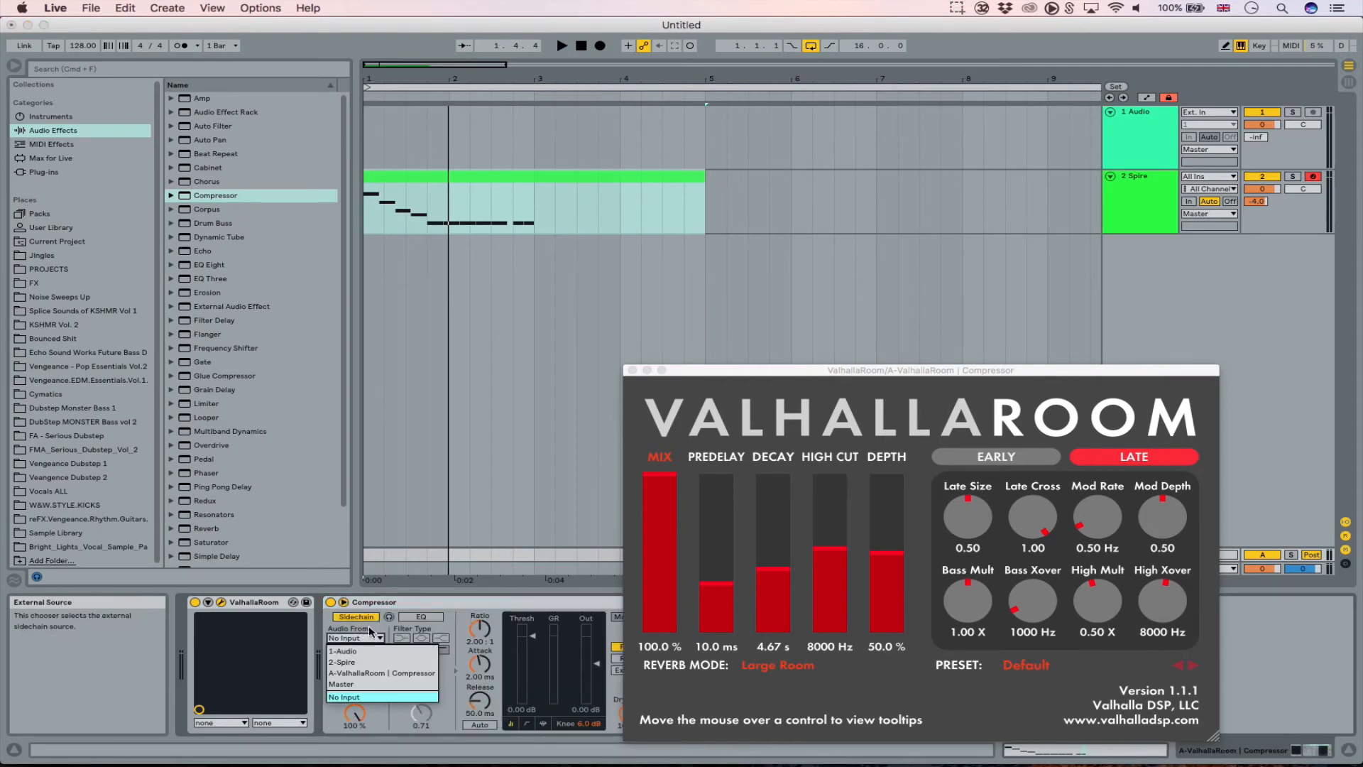
{"action": "left_click", "coordinate": [366, 666]}
Set the compressor's ratio to inf : 1 and attack to 0.01 ms, and lower its threshold to about -20.7 dB during playback.
{"action": "left_click_drag", "start_coordinate": [480, 629], "coordinate": [479, 604]}
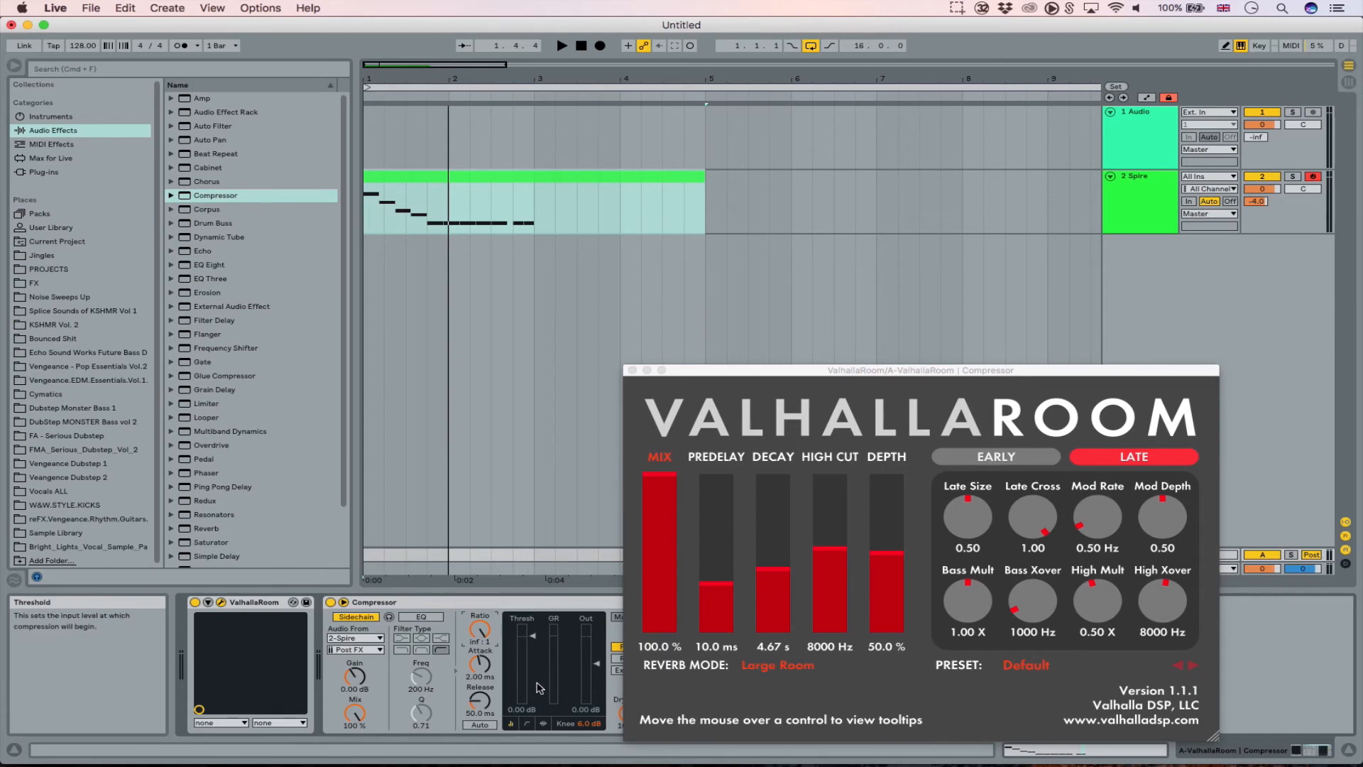
{"action": "left_click_drag", "start_coordinate": [481, 665], "coordinate": [483, 668]}
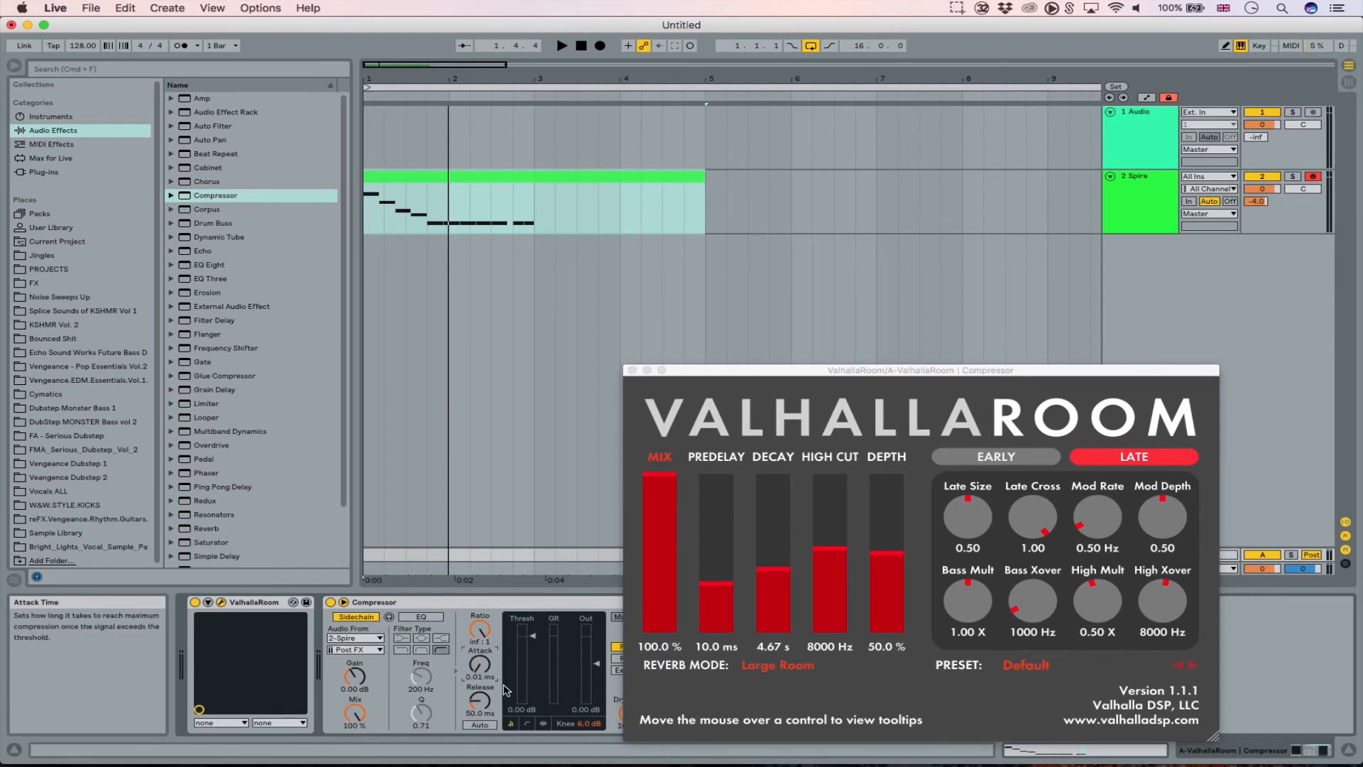
{"action": "key", "text": "space"}
{"action": "left_click_drag", "start_coordinate": [533, 636], "coordinate": [532, 681]}
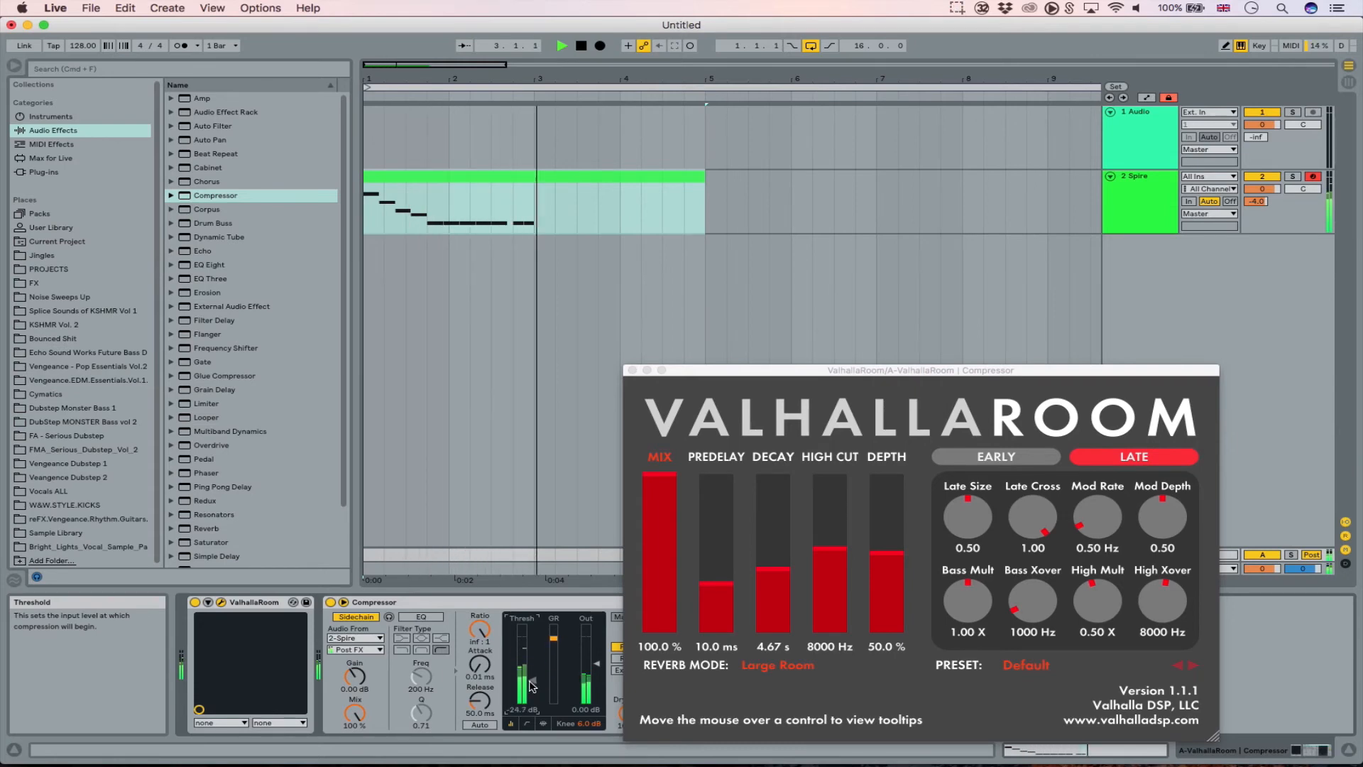
{"action": "mouse_move", "coordinate": [533, 680]}
{"action": "left_mouse_down"}
{"action": "mouse_move", "coordinate": [480, 689]}
{"action": "mouse_move", "coordinate": [533, 680]}
{"action": "mouse_move", "coordinate": [479, 709]}
{"action": "mouse_move", "coordinate": [478, 693]}
{"action": "mouse_move", "coordinate": [533, 676]}
{"action": "left_mouse_up"}
Set the compressor's release to 98.7 ms while starting and stopping the melody to hear the ducked reverb.
{"action": "key", "text": "space"}
{"action": "key", "text": "space"}
{"action": "key", "text": "space"}
{"action": "key", "text": "space"}
{"action": "key", "text": "space"}
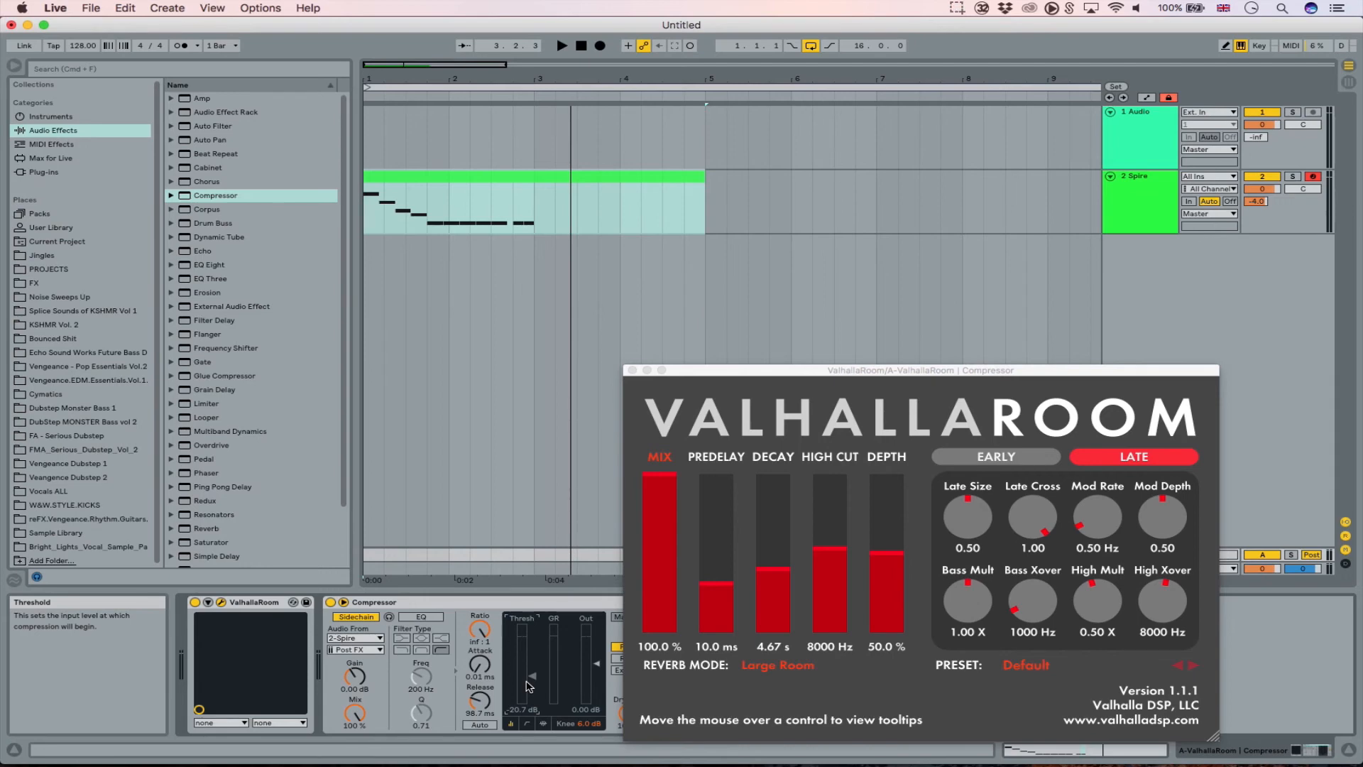
{"action": "left_click_drag", "start_coordinate": [530, 681], "coordinate": [531, 676]}
Play the melody with the compressor bypassed and re-enabled to compare the reverb with and without ducking.
{"action": "key", "text": "space"}
{"action": "left_click", "coordinate": [330, 603]}
{"action": "key", "text": "space"}
{"action": "key", "text": "space"}
{"action": "left_click", "coordinate": [330, 603]}
{"action": "key", "text": "space"}
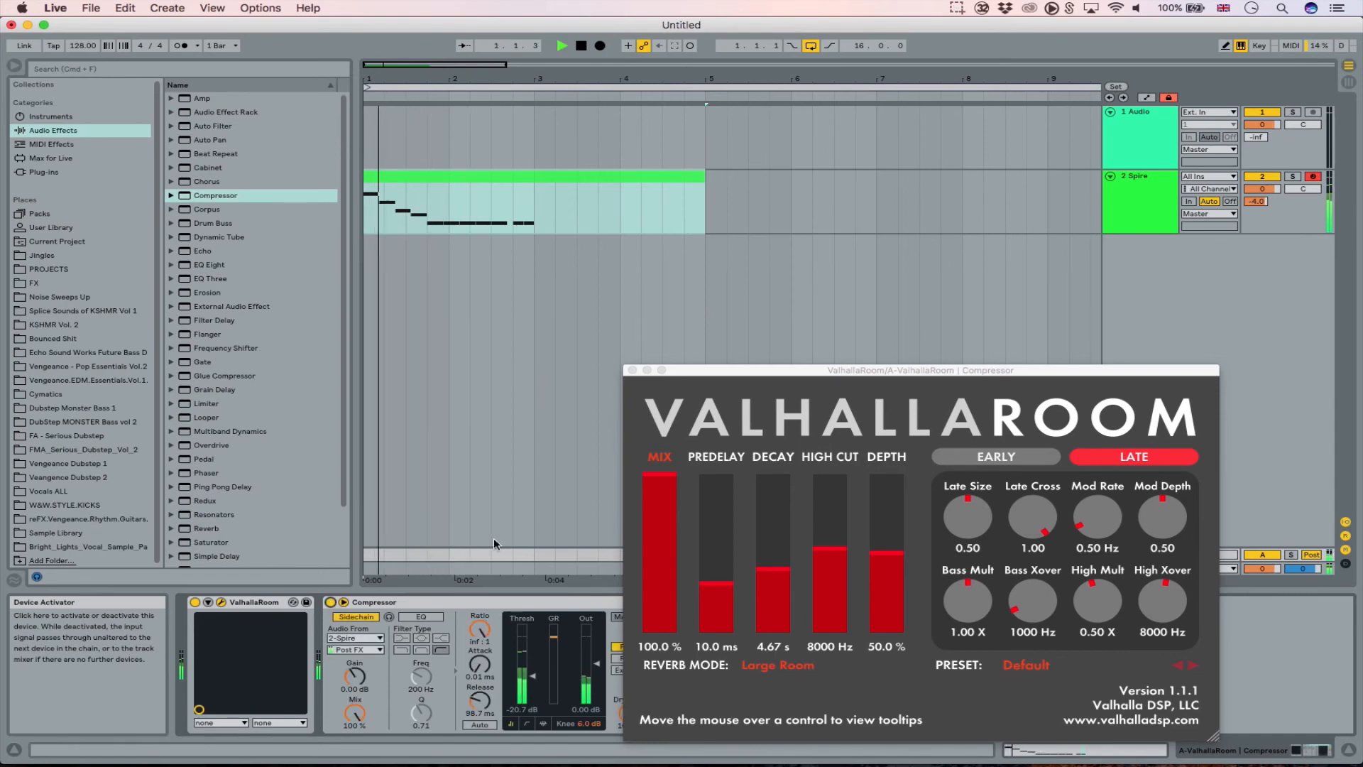
Close the ValhallaRoom window and load the Nicky Romero Kickstart plug-in after Spire on the Spire track.
{"action": "left_click", "coordinate": [632, 370]}
{"action": "left_click", "coordinate": [429, 177]}
{"action": "key", "text": "space"}
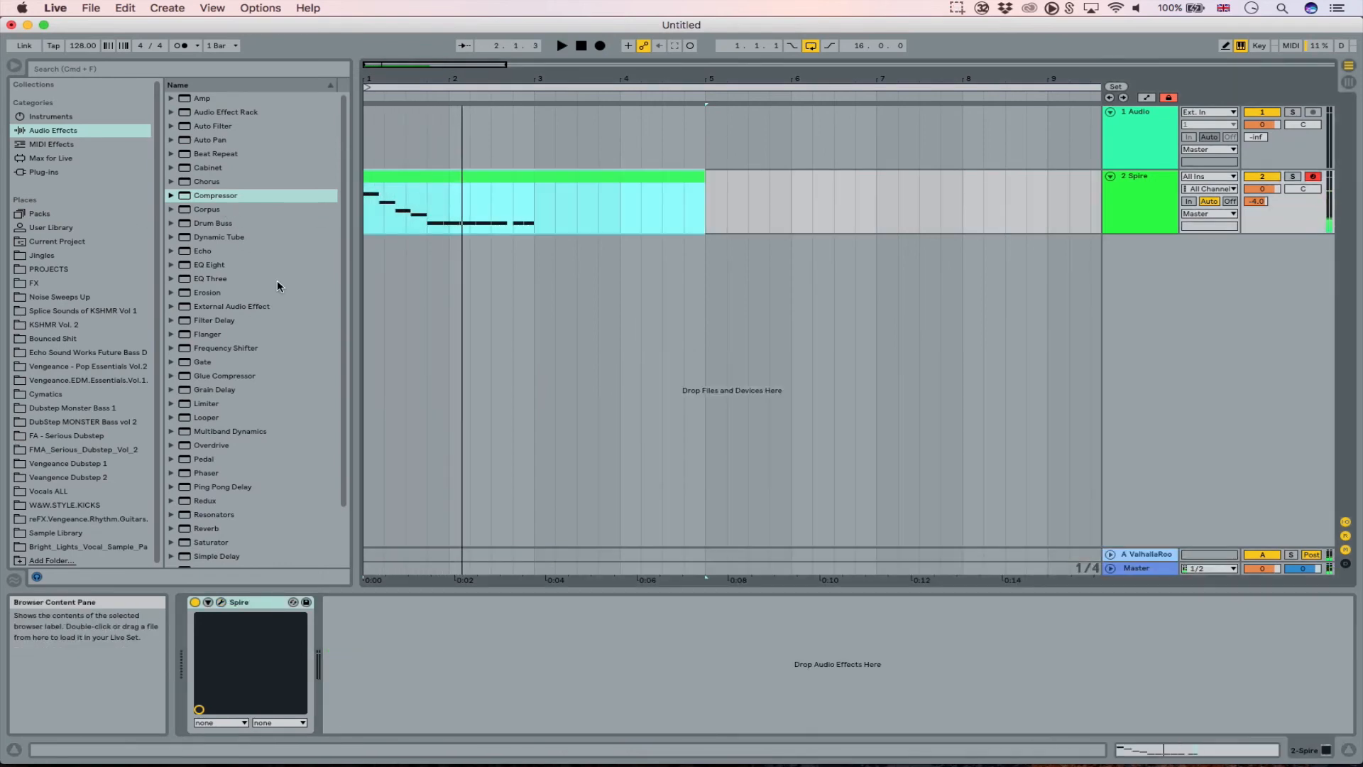
{"action": "left_click", "coordinate": [53, 172]}
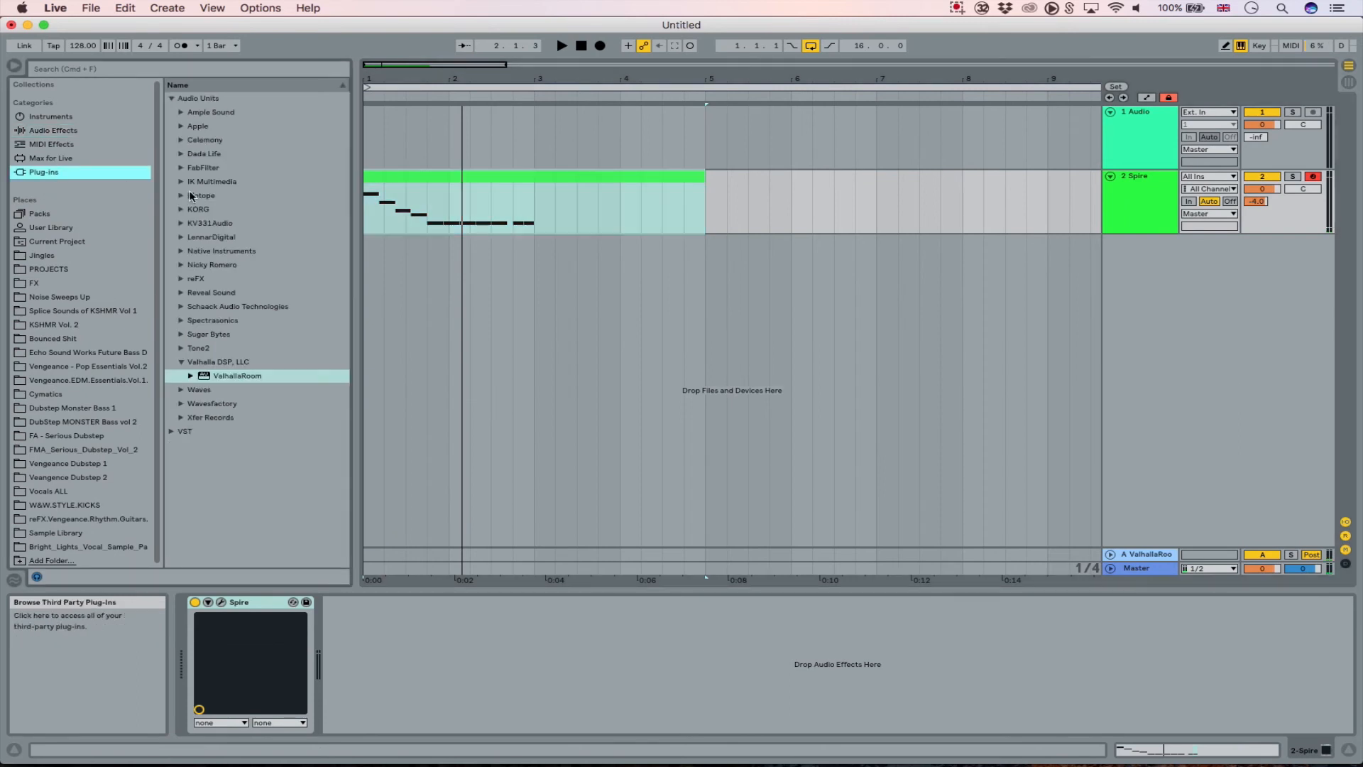
{"action": "left_click", "coordinate": [231, 223]}
{"action": "left_click", "coordinate": [230, 239]}
{"action": "key", "text": "Left"}
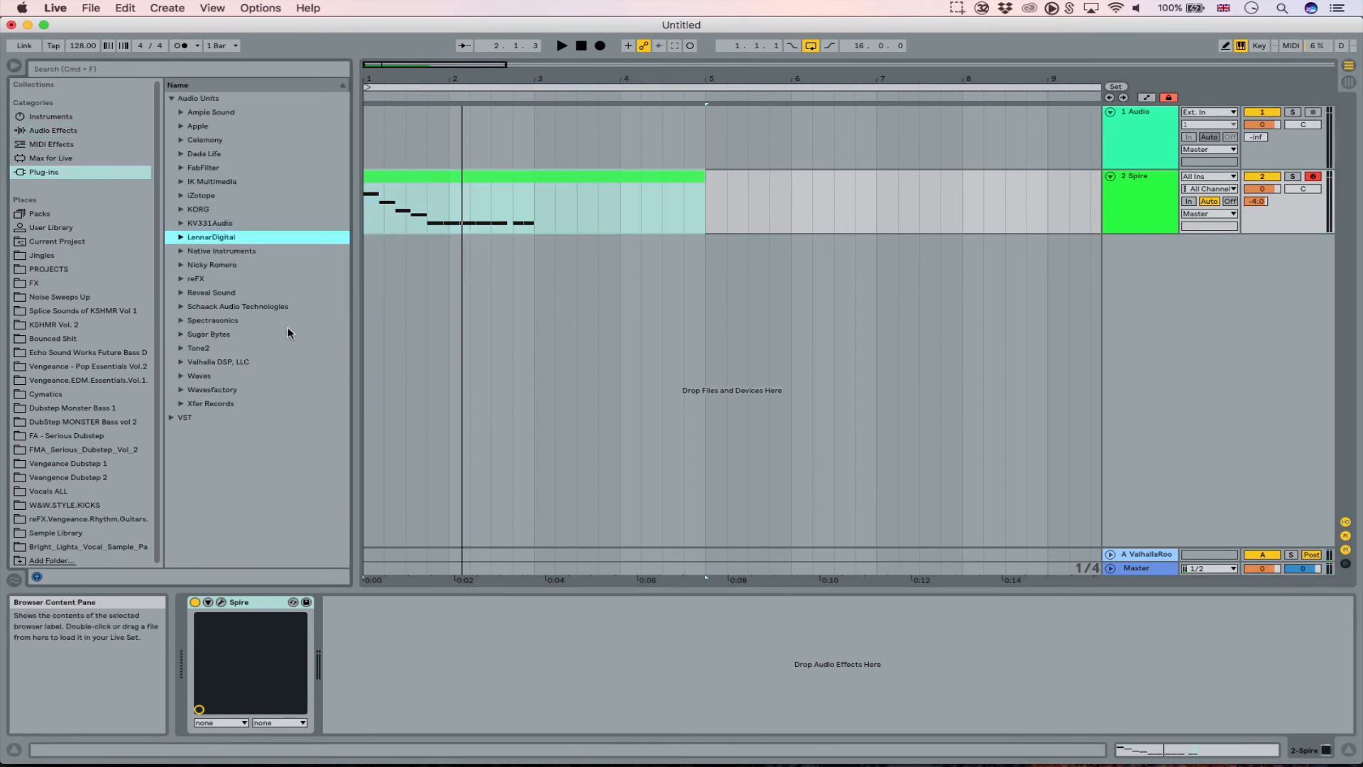
{"action": "left_click", "coordinate": [230, 291]}
{"action": "left_click", "coordinate": [232, 266]}
{"action": "key", "text": "Right"}
{"action": "left_click", "coordinate": [234, 279]}
{"action": "double_click", "coordinate": [233, 279]}
Audition the melody through Kickstart and reduce its mix to 79%.
{"action": "key", "text": "space"}
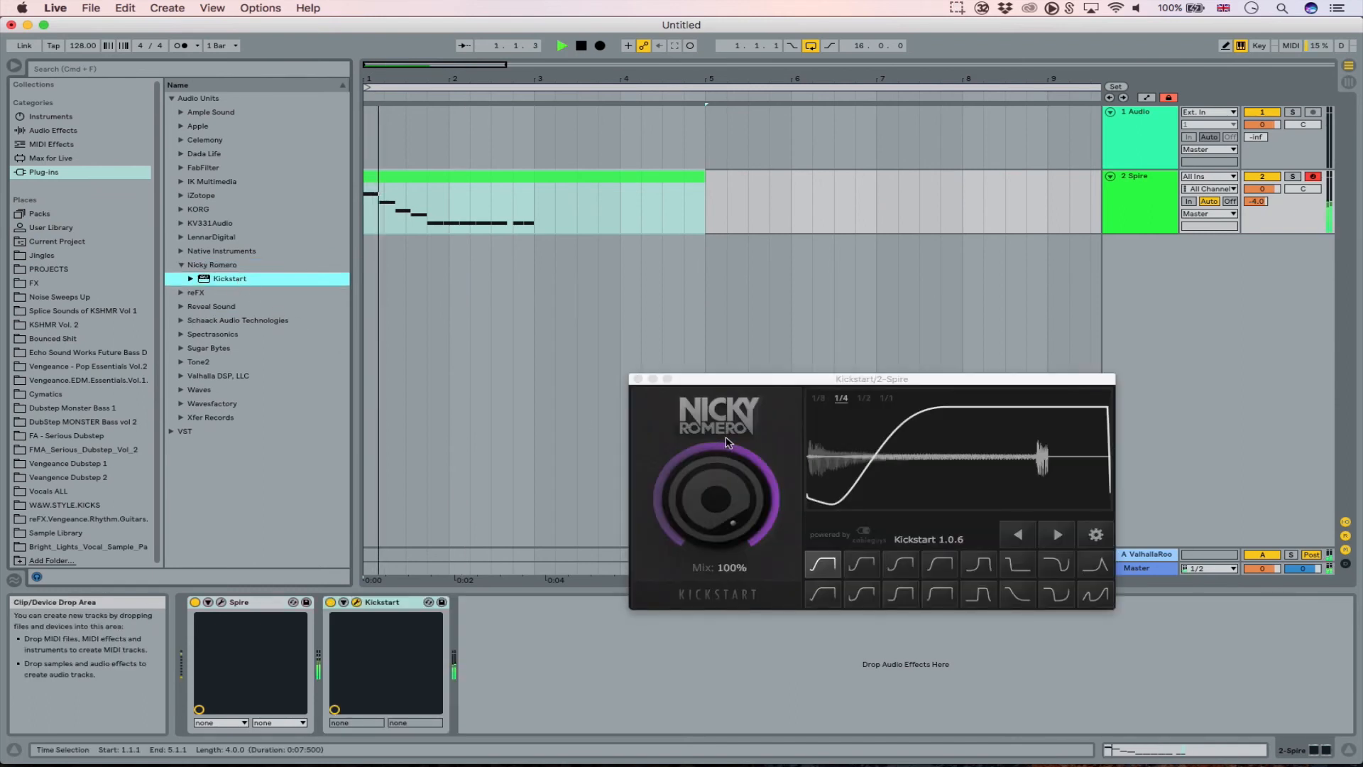
{"action": "key", "text": "space"}
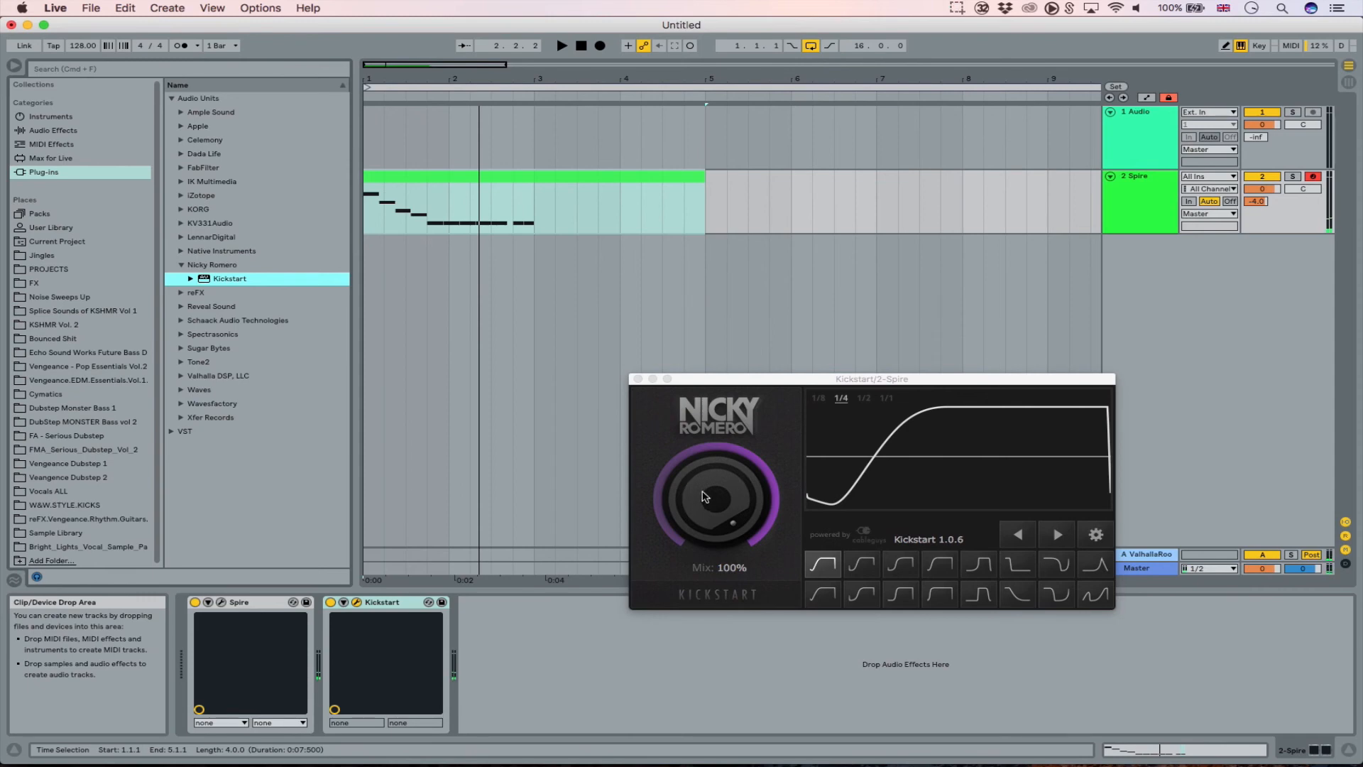
{"action": "key", "text": "space"}
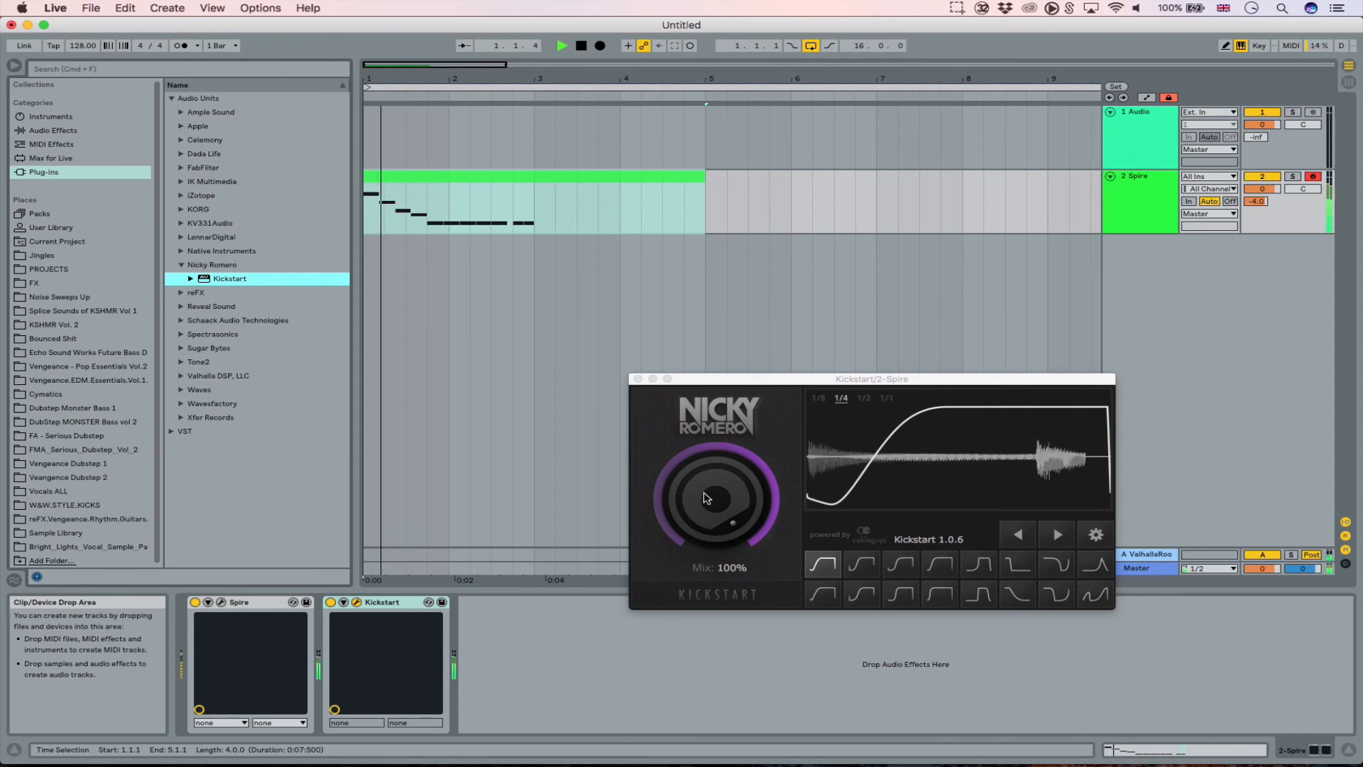
{"action": "left_click_drag", "start_coordinate": [706, 497], "coordinate": [707, 515]}
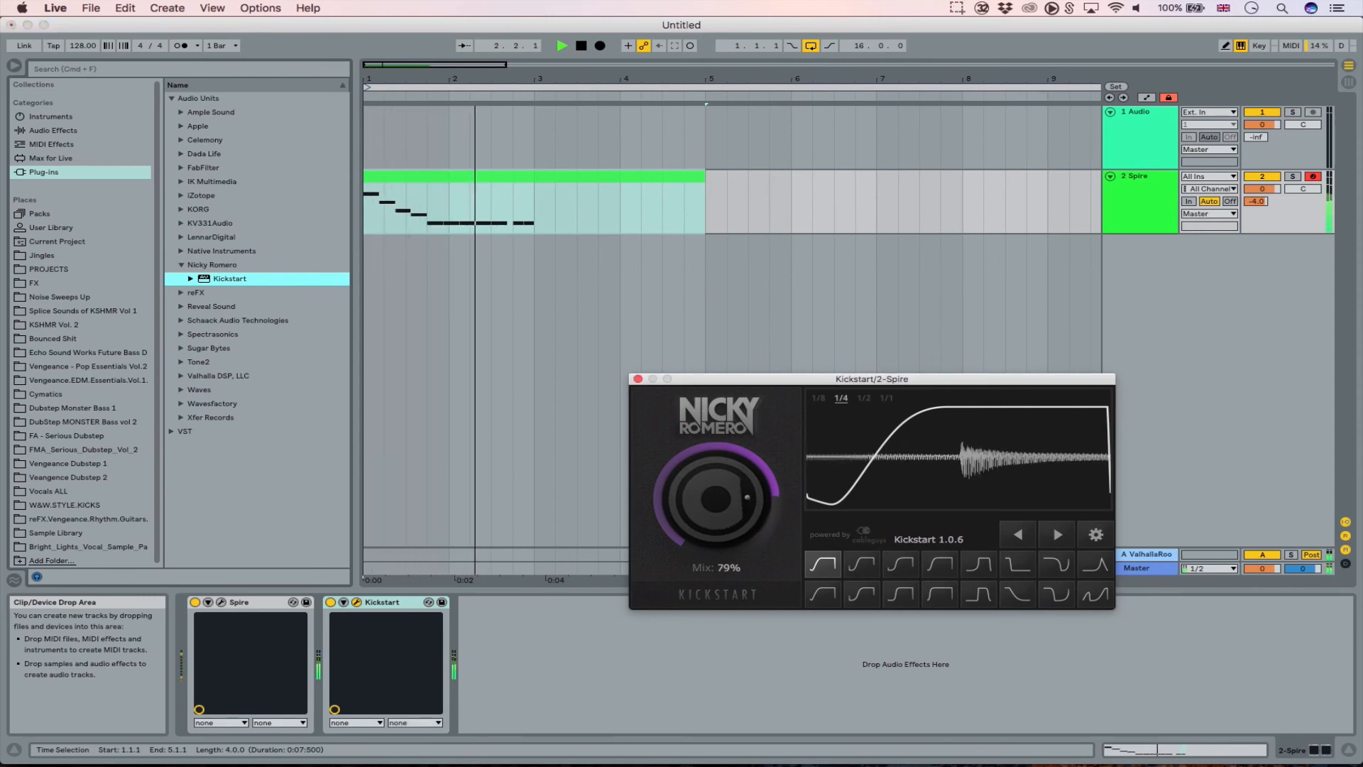
{"action": "key", "text": "space"}
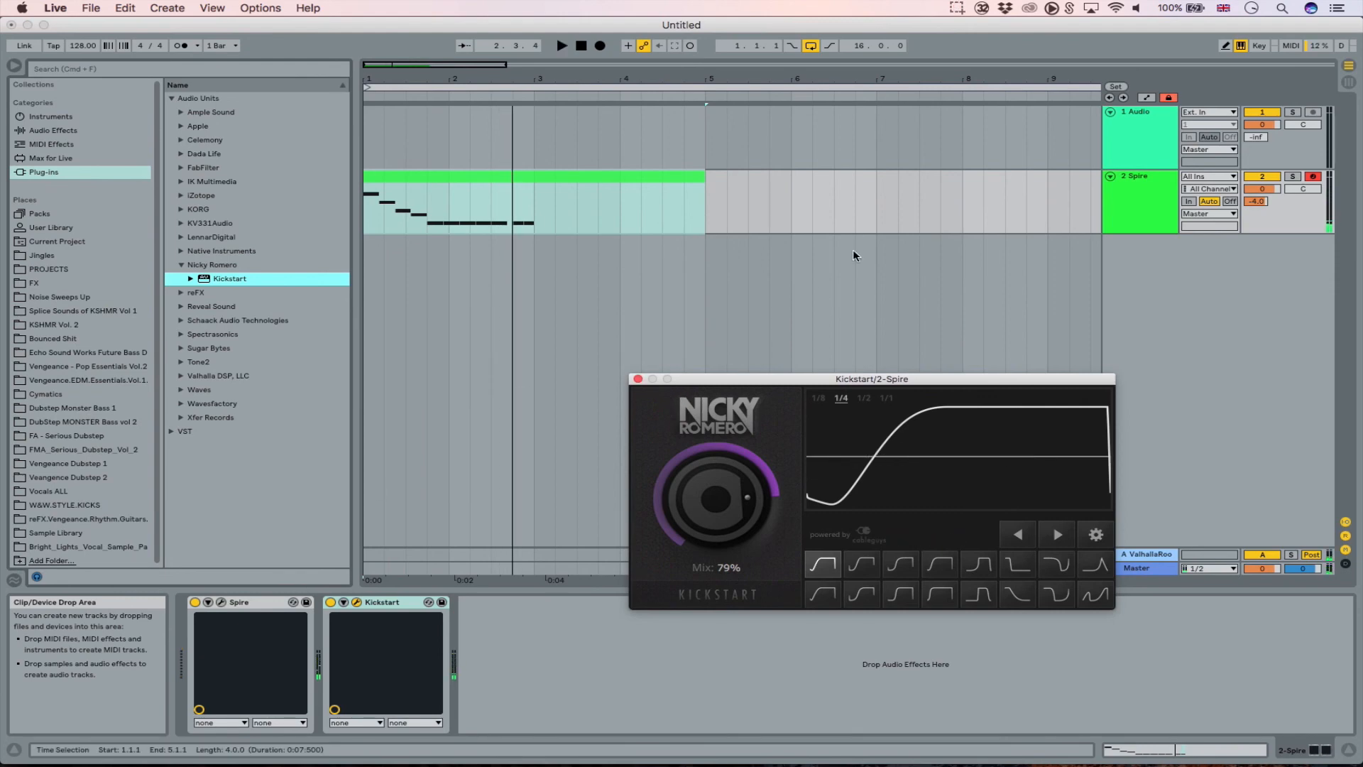
Copy the Spire track's Kickstart onto return A after the Compressor, close its window and audition the result.
{"action": "left_click", "coordinate": [403, 603]}
{"action": "left_click", "coordinate": [1140, 555]}
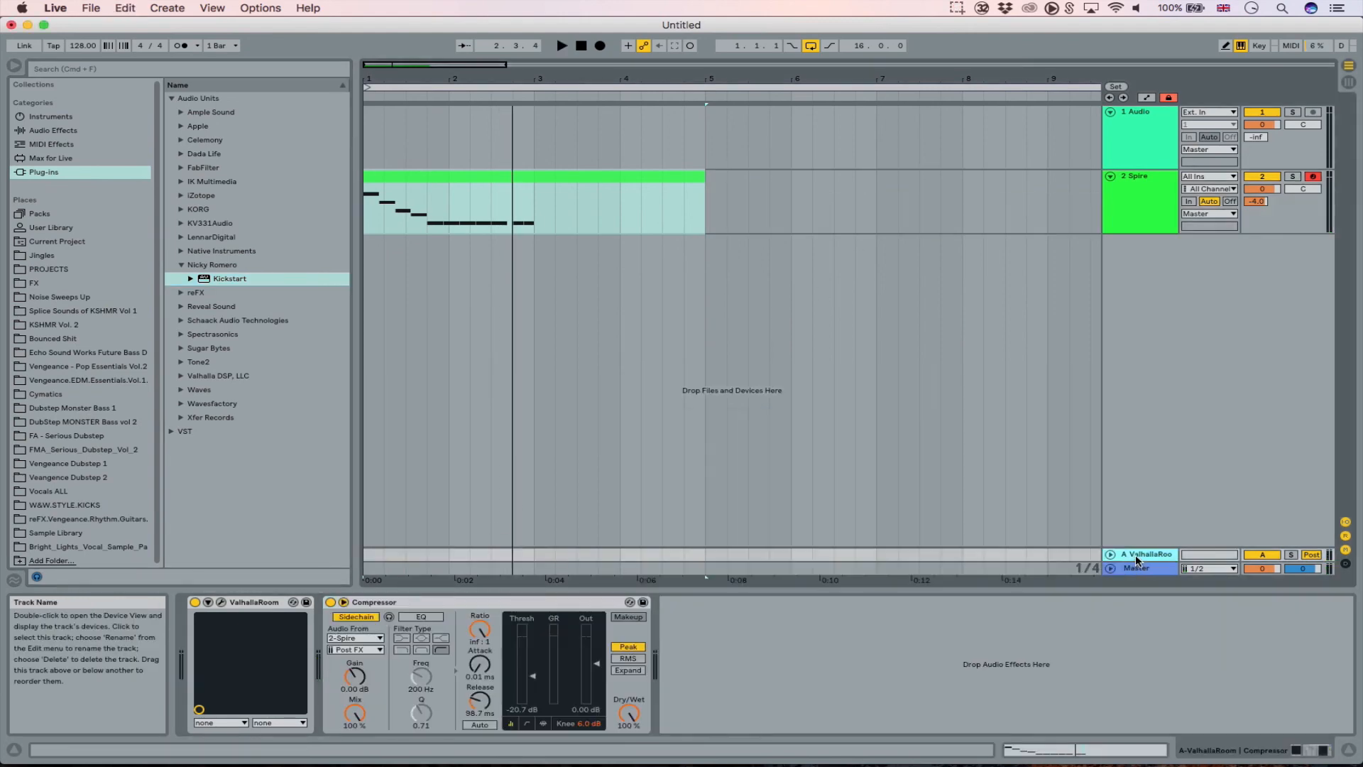
{"action": "key", "text": "super+space"}
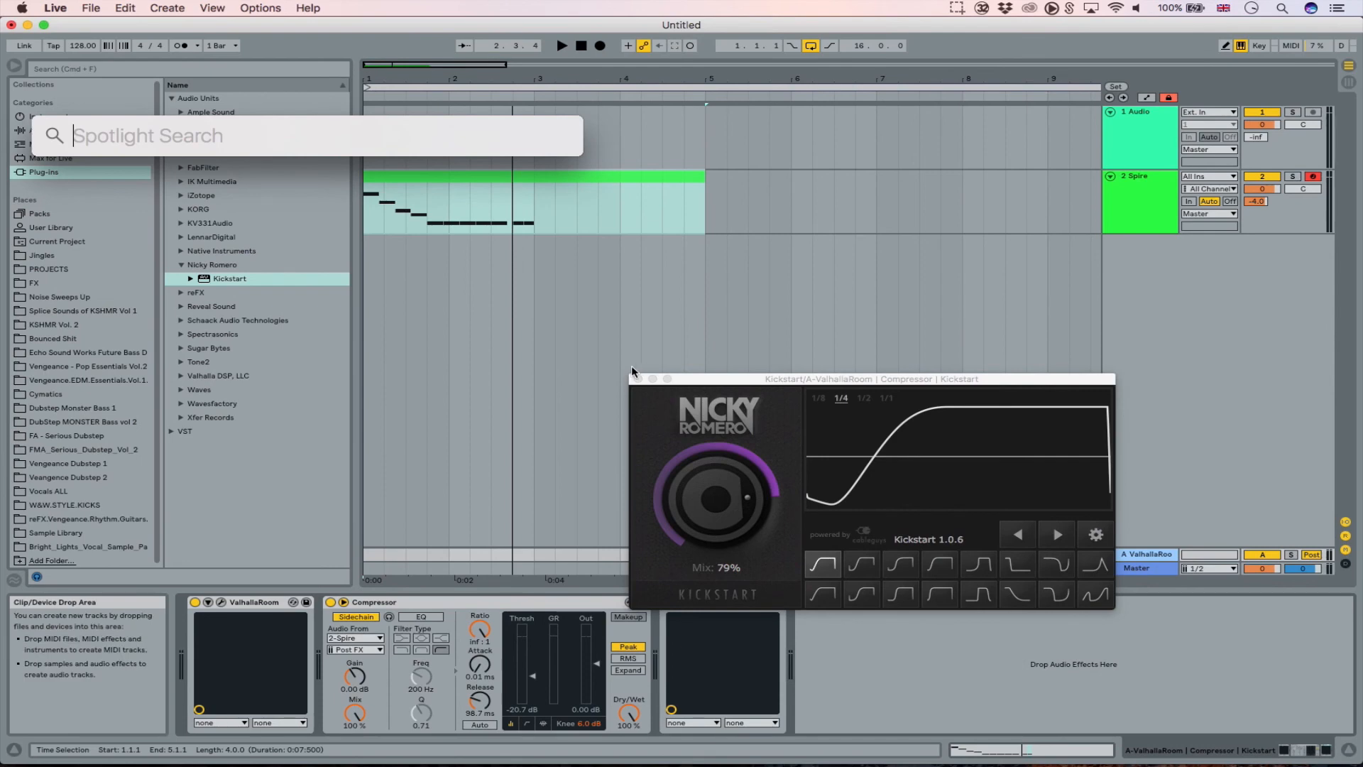
{"action": "left_click", "coordinate": [637, 378]}
{"action": "left_click", "coordinate": [637, 378]}
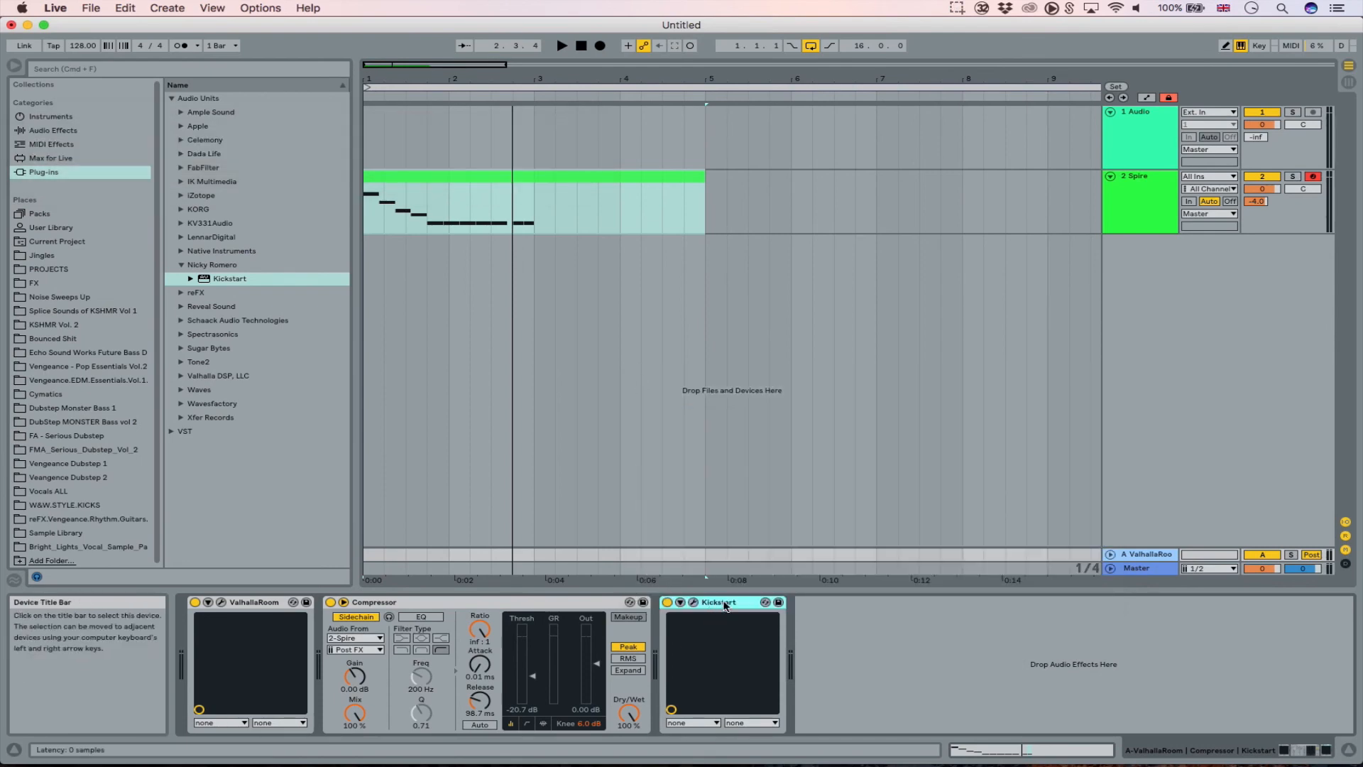
{"action": "key", "text": "space"}
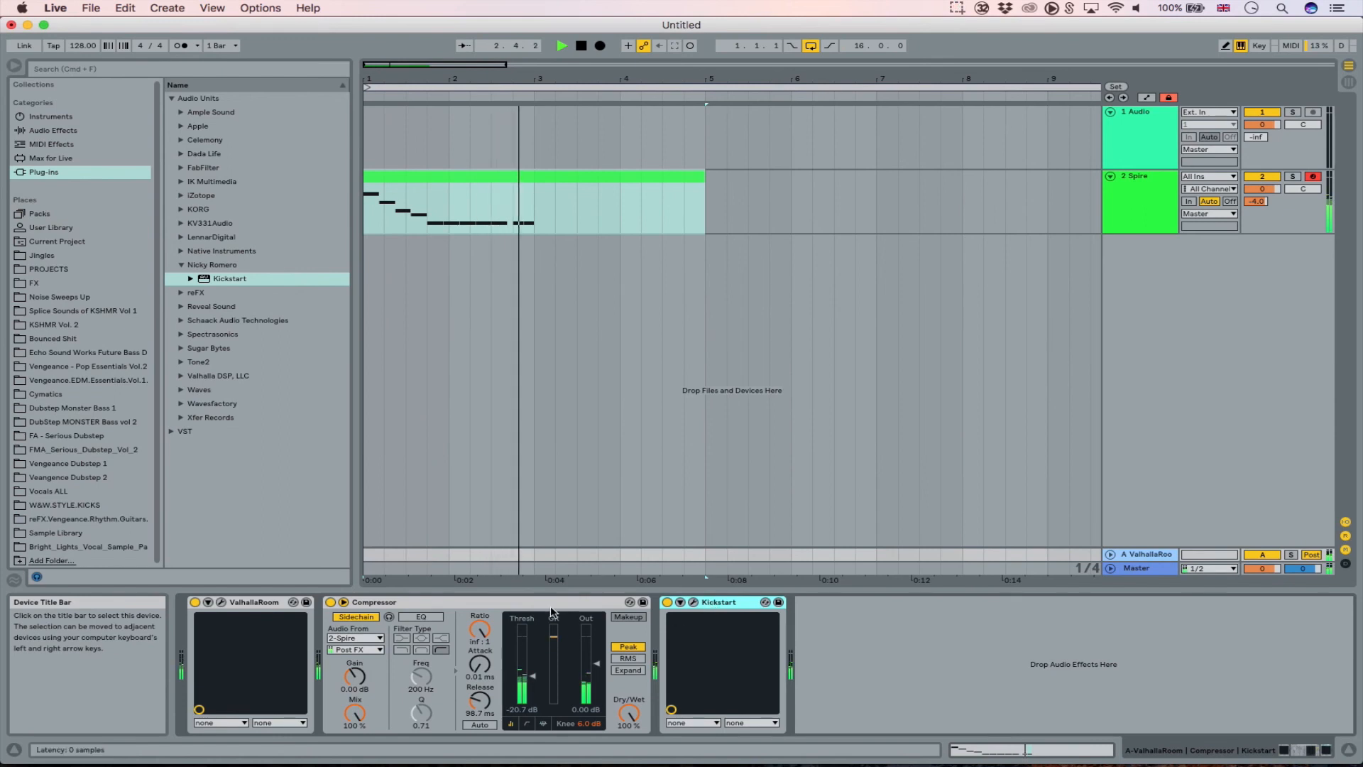
{"action": "key", "text": "space"}
Loop the Spire clip's first two bars, start playback and return to return A's devices with the Kickstart window closed.
{"action": "left_click", "coordinate": [370, 212]}
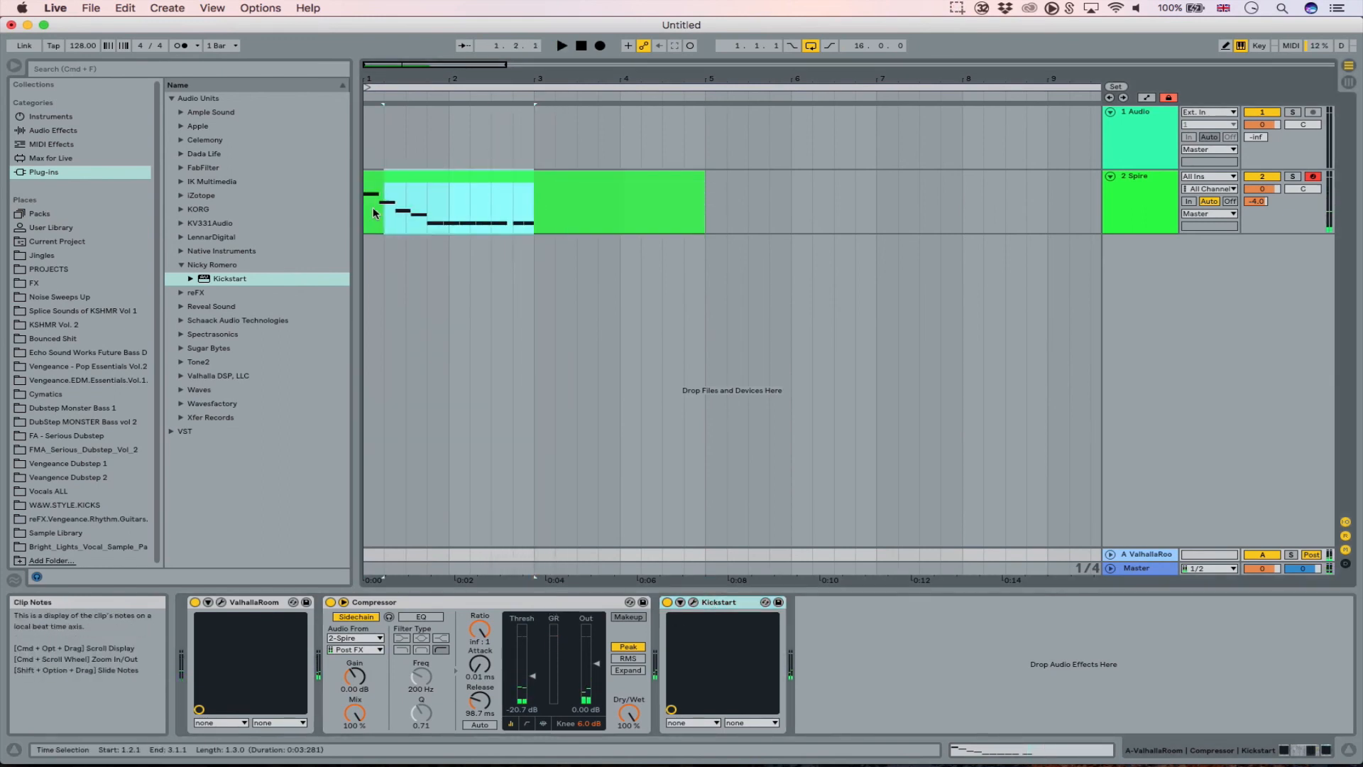
{"action": "key", "text": "space"}
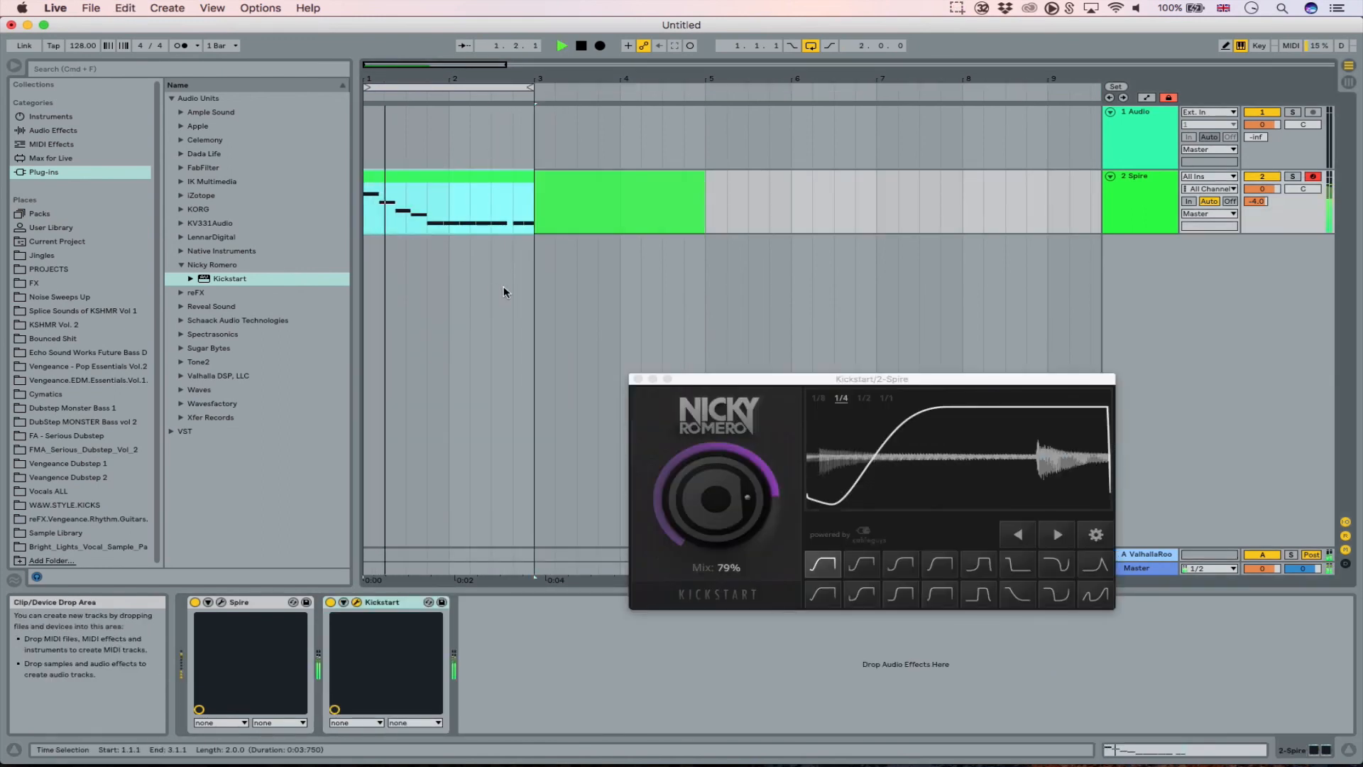
{"action": "left_click", "coordinate": [1153, 558]}
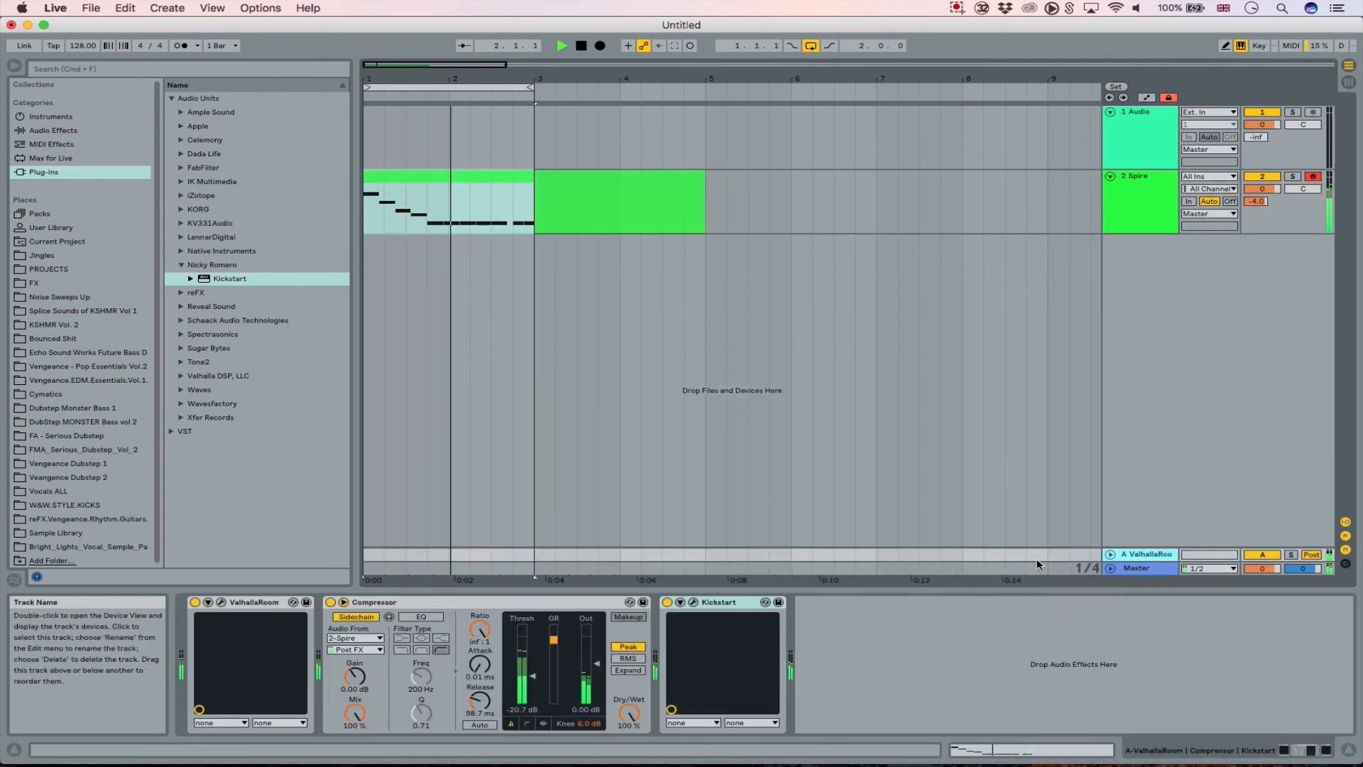
{"action": "left_click", "coordinate": [695, 602]}
{"action": "left_click", "coordinate": [637, 378]}
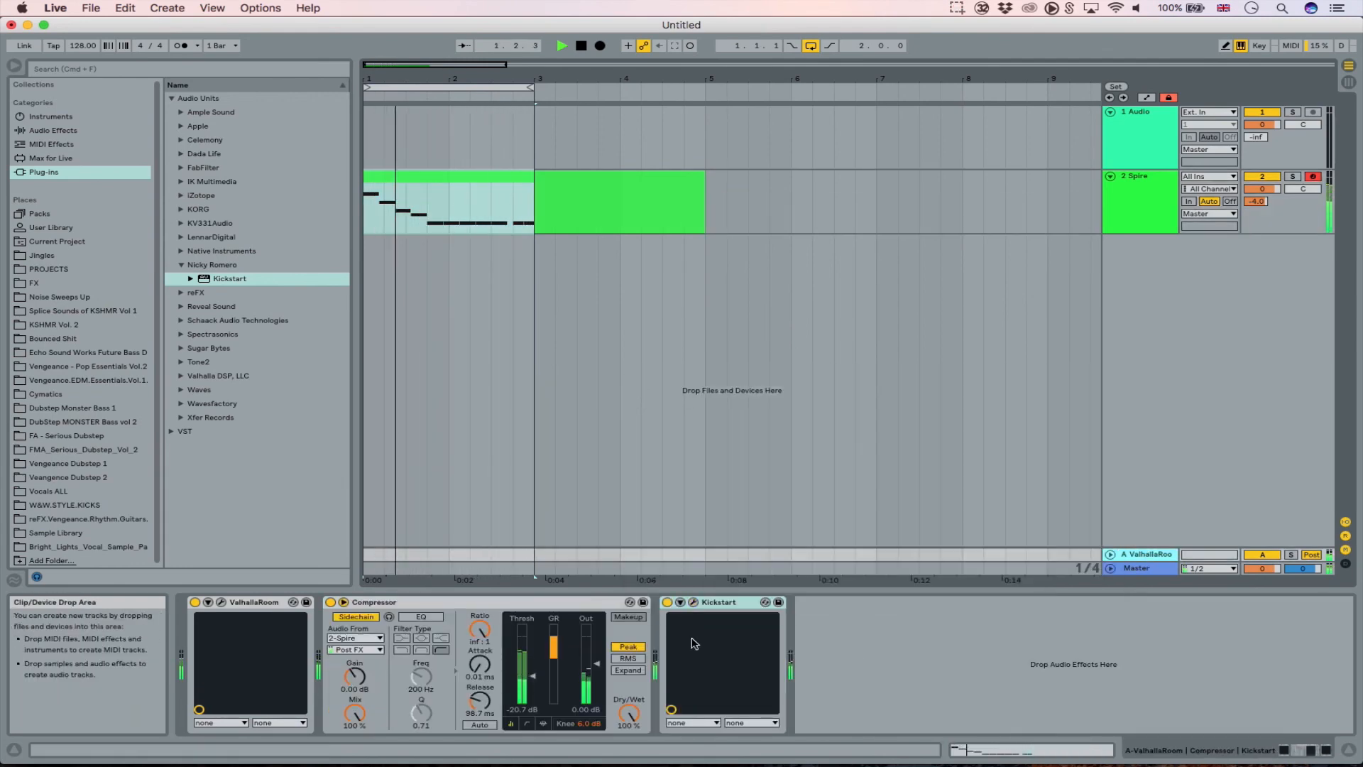
Bypass and re-enable return A's compressor during playback, set its threshold to -20.1 dB and stop playback.
{"action": "left_click", "coordinate": [330, 602]}
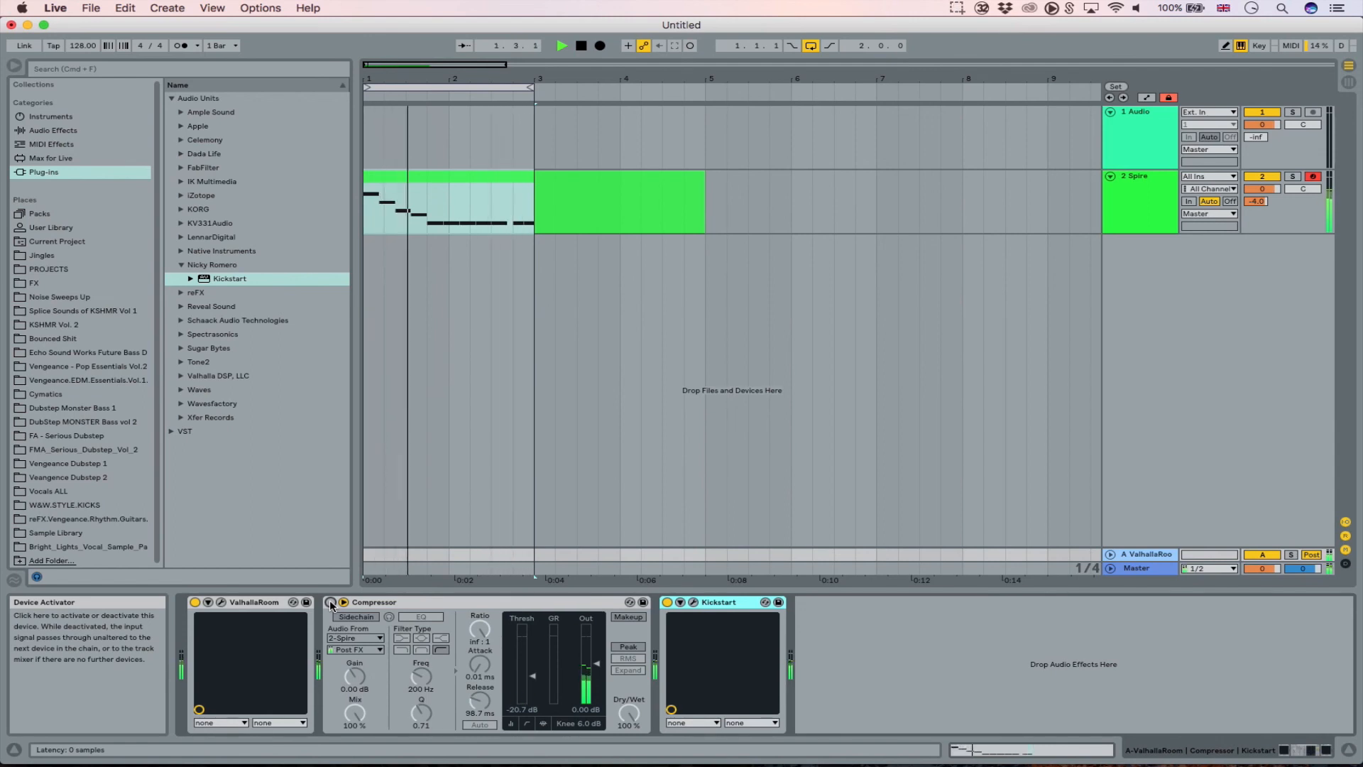
{"action": "left_click", "coordinate": [331, 602]}
{"action": "left_click_drag", "start_coordinate": [537, 676], "coordinate": [535, 678]}
{"action": "key", "text": "space"}
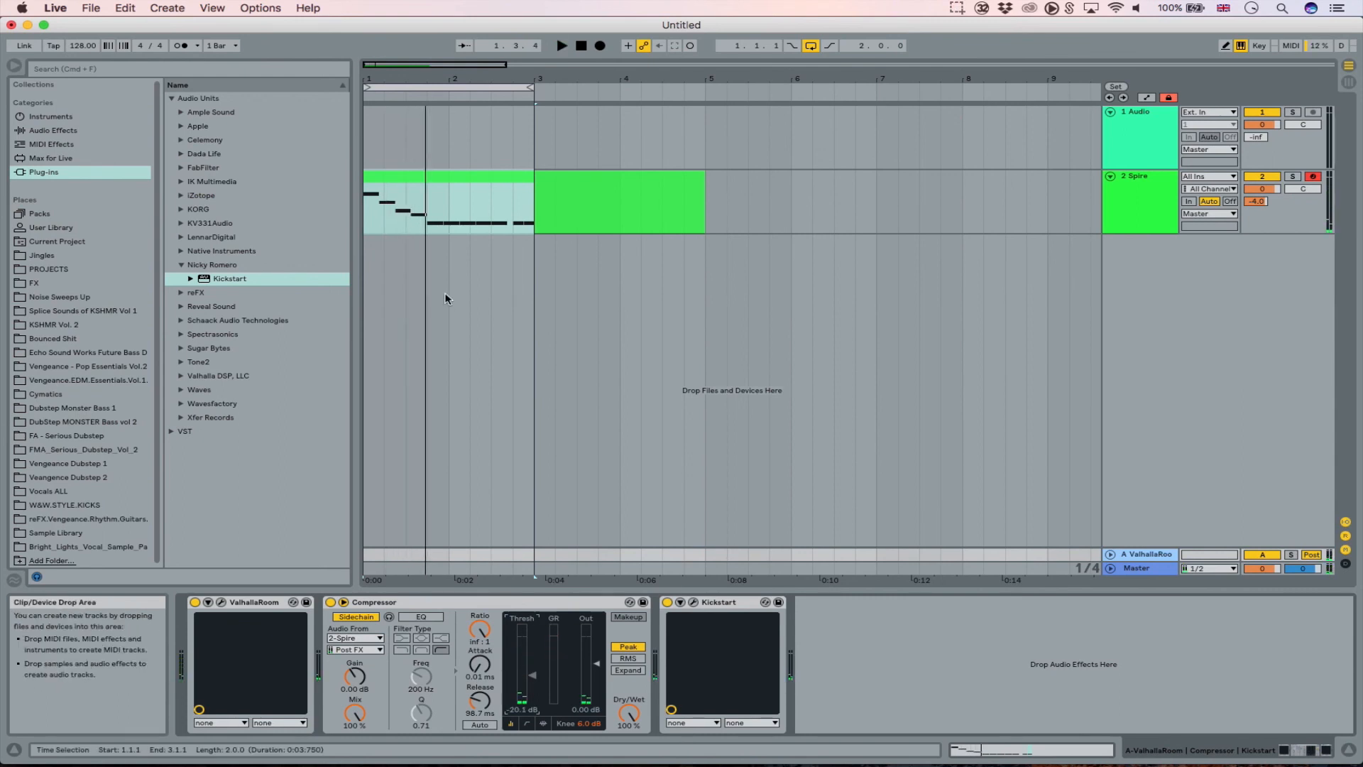